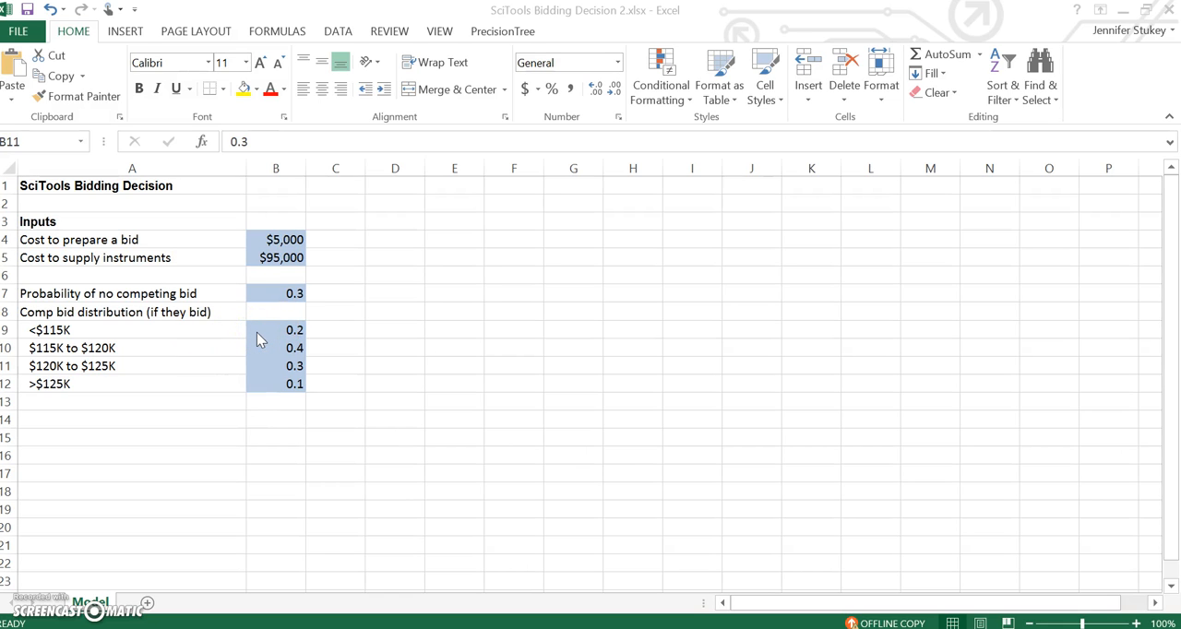
Step: Create a new PrecisionTree decision tree starting in cell A17 of the Model sheet
{"action": "left_click", "coordinate": [78, 474]}
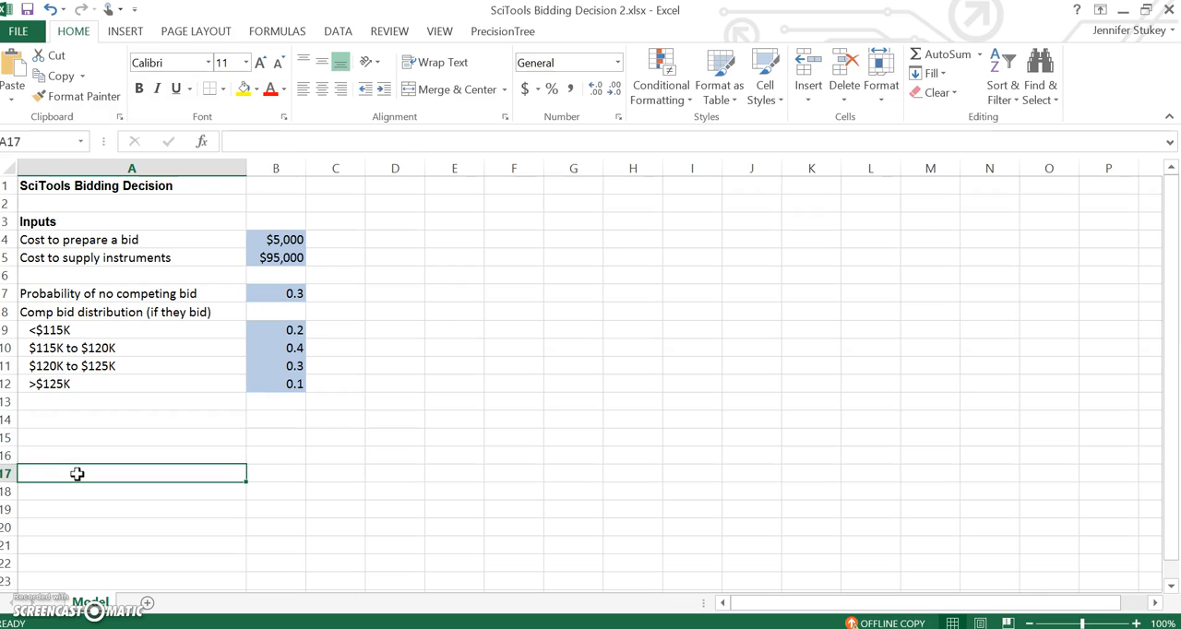
{"action": "left_click", "coordinate": [523, 34]}
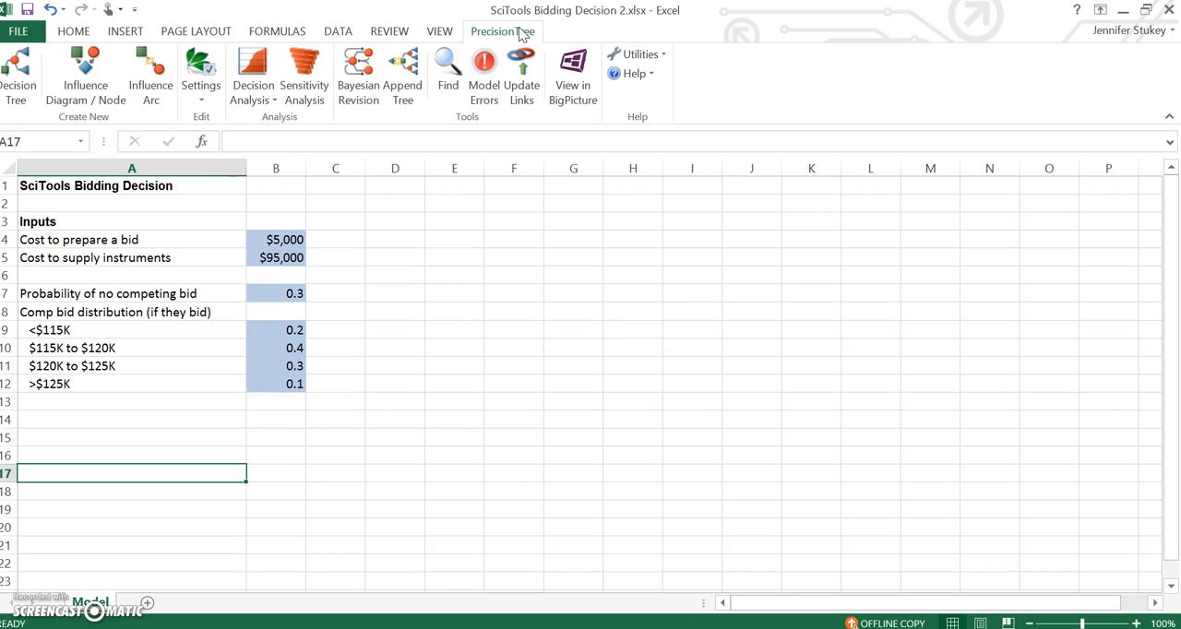
{"action": "left_click", "coordinate": [26, 72]}
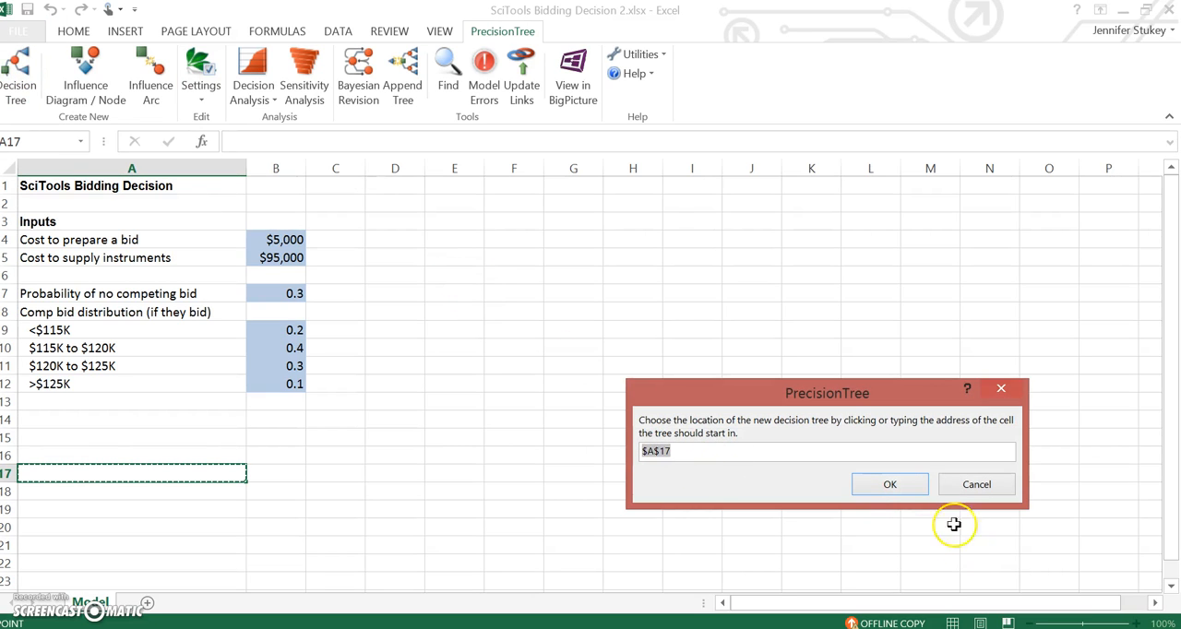
{"action": "left_click", "coordinate": [891, 486]}
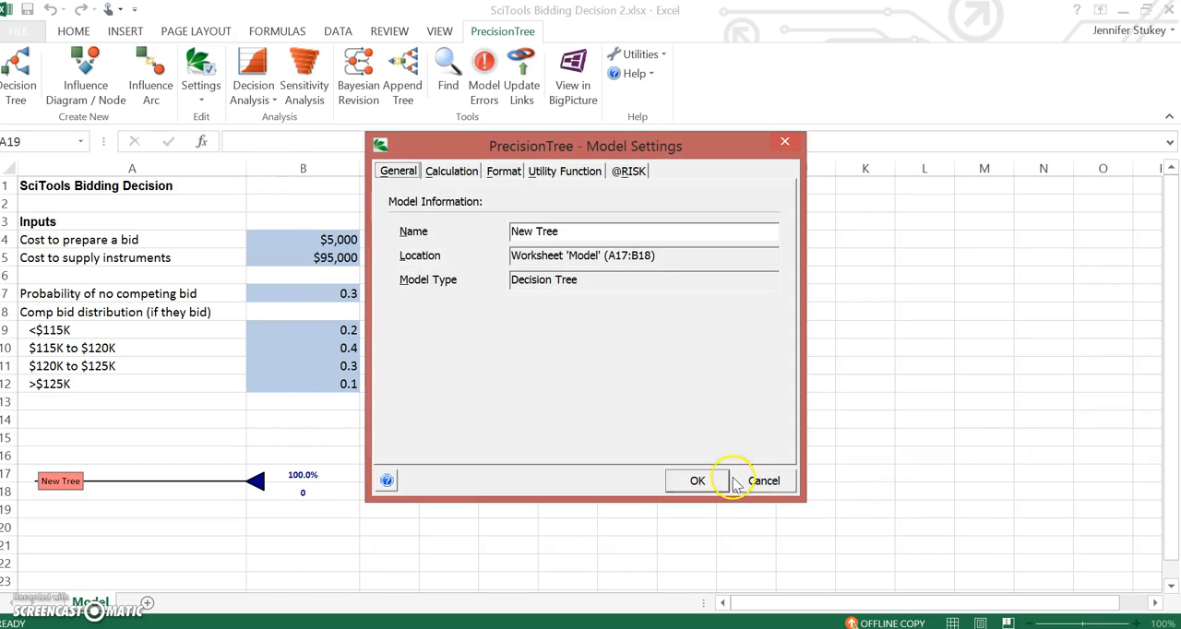
Step: Name the new decision tree "SciTools Bidding" and apply the model settings
{"action": "left_click_drag", "start_coordinate": [560, 232], "coordinate": [508, 232]}
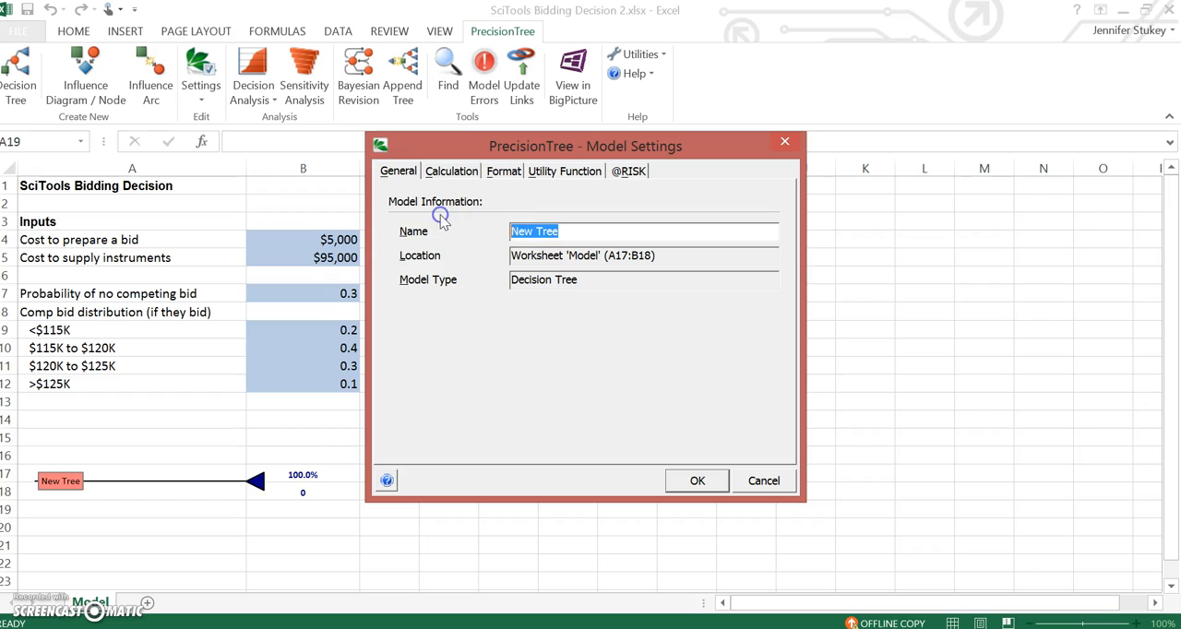
{"action": "type", "text": "Sc"}
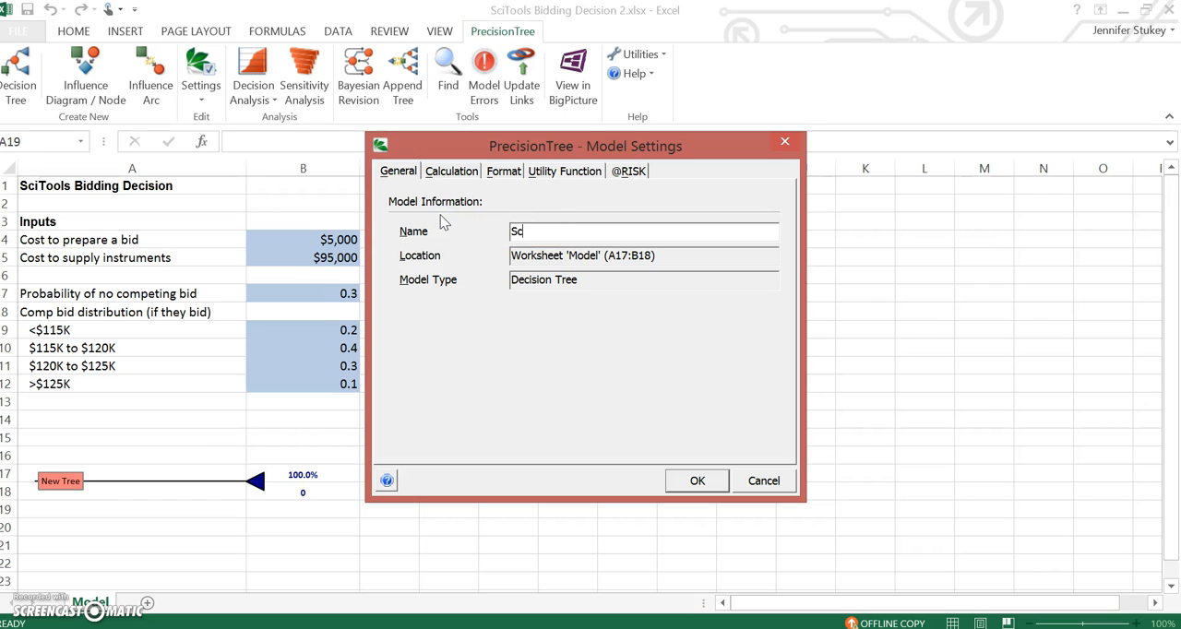
{"action": "type", "text": "iTools Bidding"}
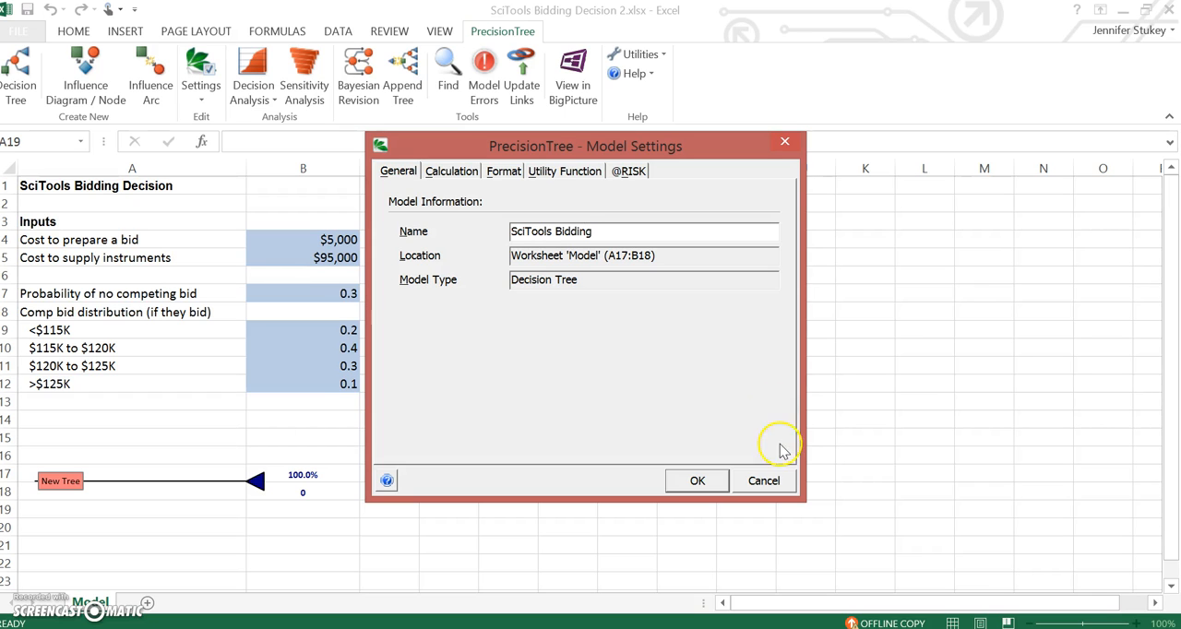
{"action": "left_click", "coordinate": [698, 482]}
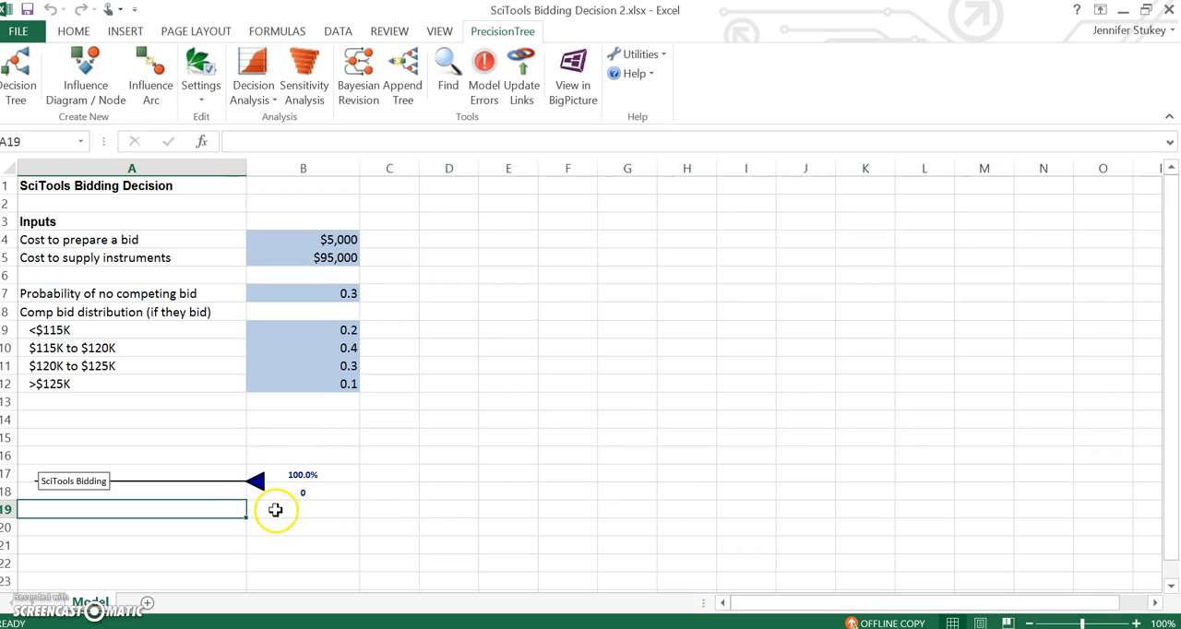
Step: Change the tree's end node to a decision node and name it "Bid?"
{"action": "left_click", "coordinate": [257, 486]}
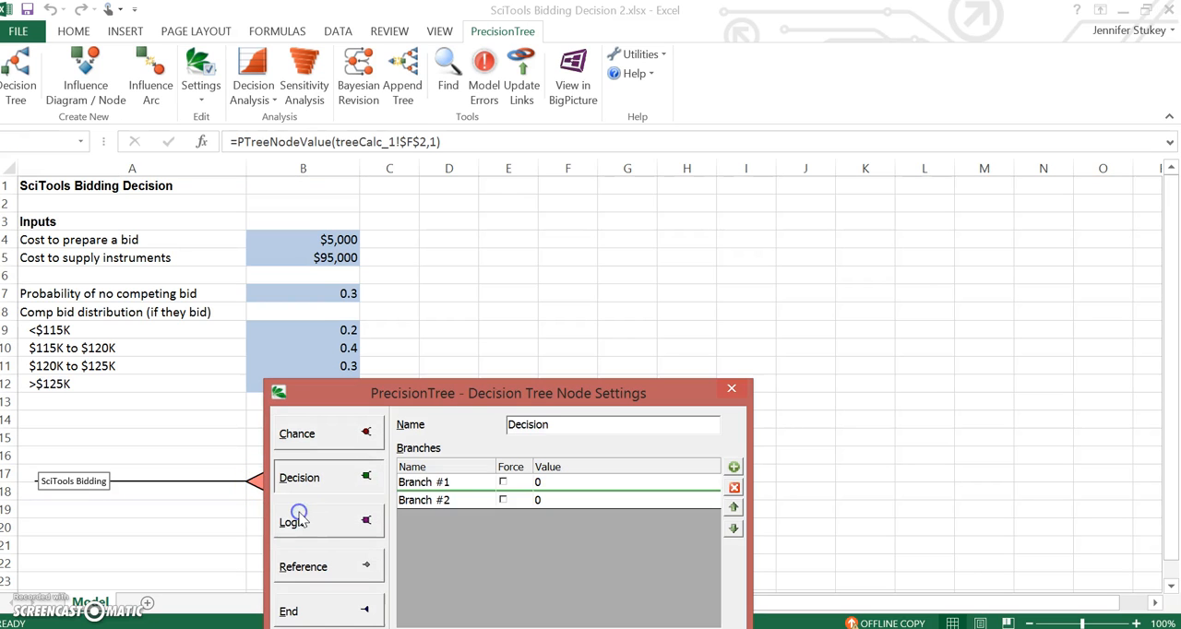
{"action": "left_click", "coordinate": [449, 482]}
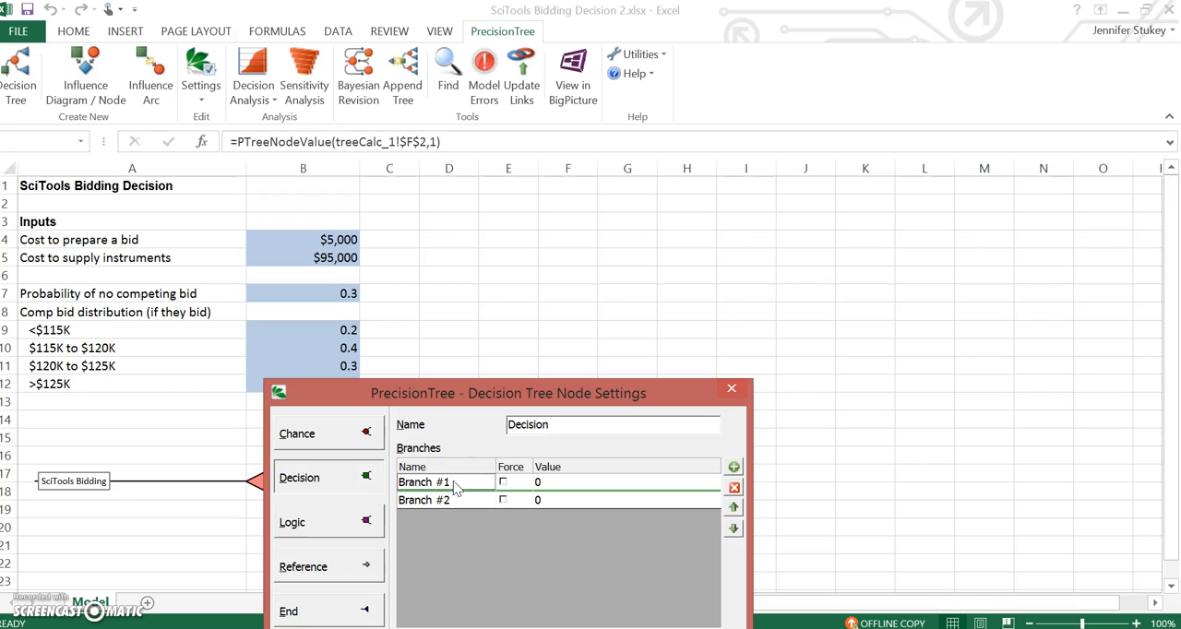
{"action": "left_click_drag", "start_coordinate": [553, 430], "coordinate": [489, 434]}
{"action": "type", "text": "Bid?"}
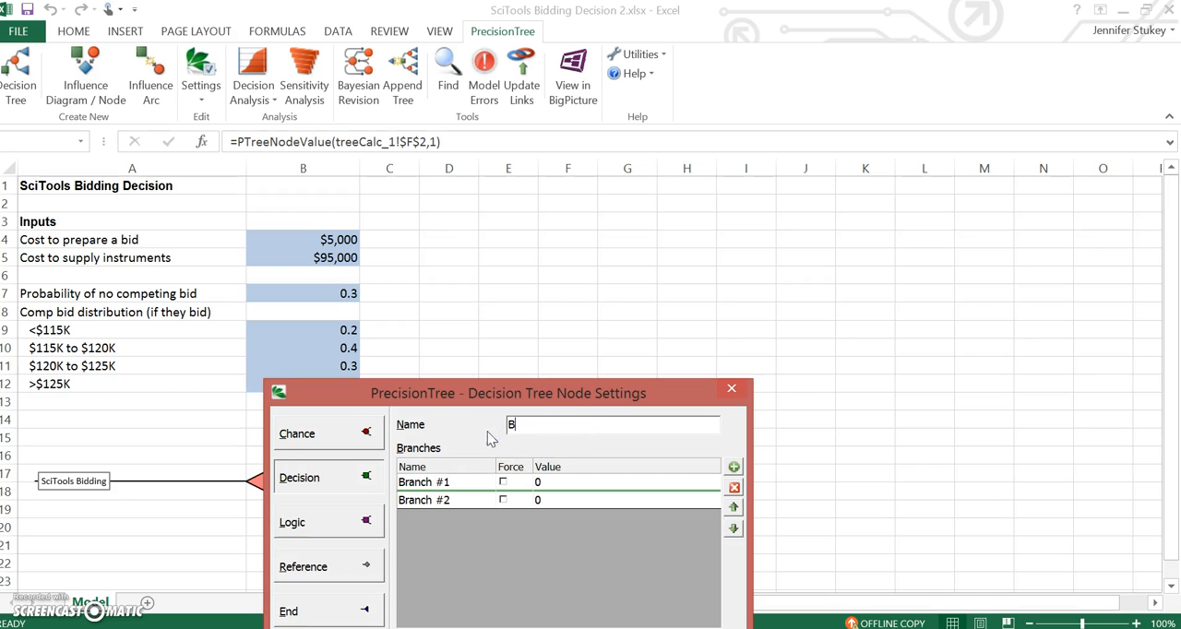
Step: Rename the first branch of the "Bid?" decision node as "Yes"
{"action": "double_click", "coordinate": [443, 482]}
{"action": "key", "text": "BackSpace"}
{"action": "key", "text": "BackSpace"}
{"action": "key", "text": "BackSpace"}
{"action": "key", "text": "BackSpace"}
{"action": "key", "text": "BackSpace"}
{"action": "key", "text": "BackSpace"}
{"action": "key", "text": "BackSpace"}
{"action": "key", "text": "BackSpace"}
{"action": "type", "text": "Yes"}
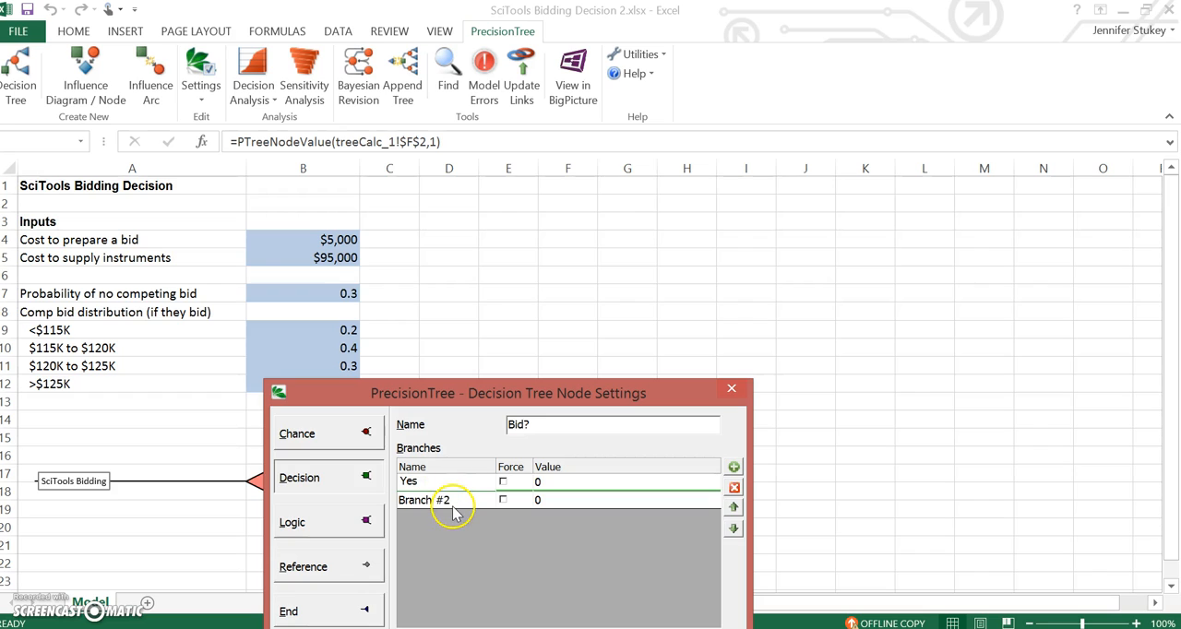
Step: Rename the second branch of the "Bid?" node as "No" and apply the node settings
{"action": "left_click", "coordinate": [450, 499]}
{"action": "key", "text": "BackSpace"}
{"action": "key", "text": "BackSpace"}
{"action": "key", "text": "BackSpace"}
{"action": "key", "text": "BackSpace"}
{"action": "key", "text": "BackSpace"}
{"action": "key", "text": "BackSpace"}
{"action": "key", "text": "BackSpace"}
{"action": "key", "text": "BackSpace"}
{"action": "key", "text": "BackSpace"}
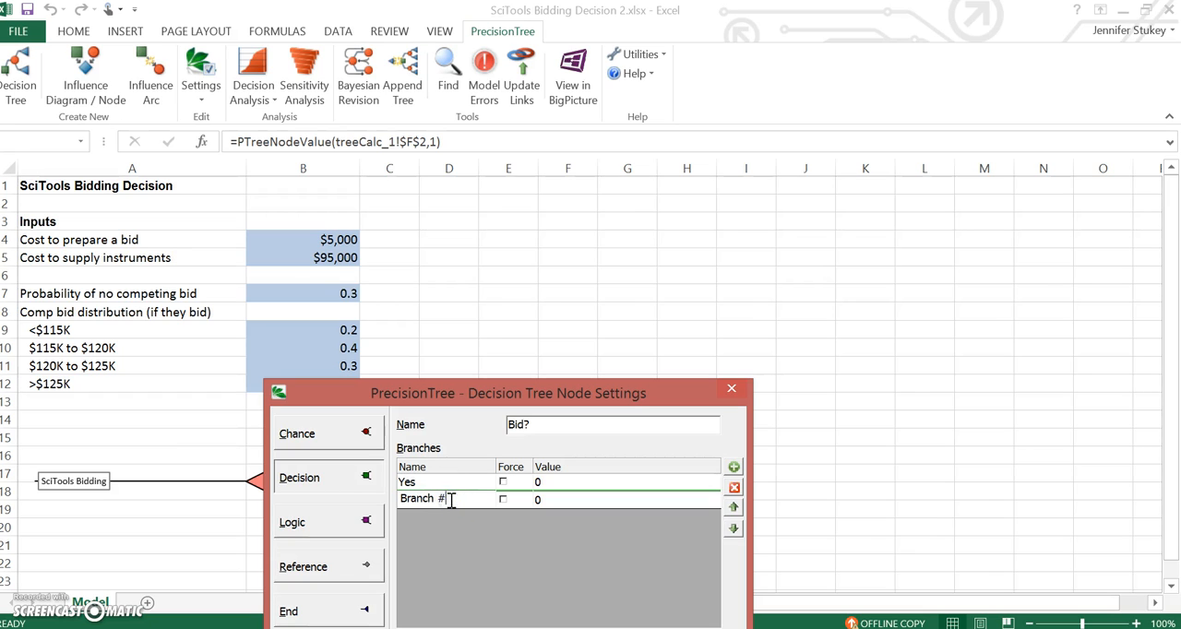
{"action": "type", "text": "No"}
{"action": "left_click_drag", "start_coordinate": [646, 386], "coordinate": [640, 261]}
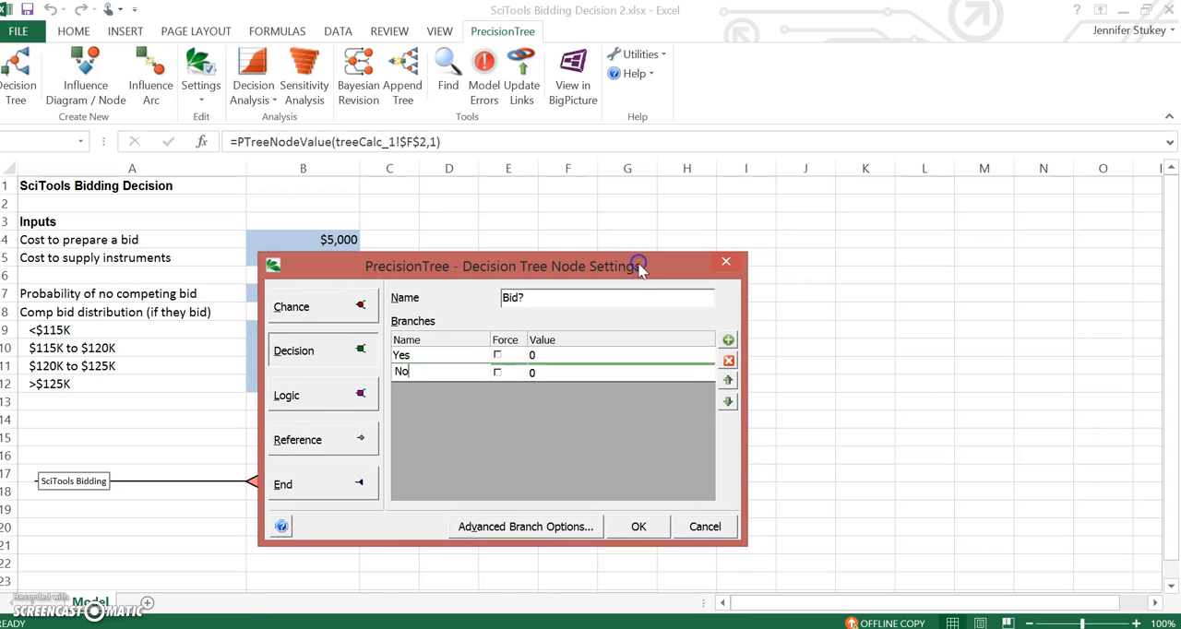
{"action": "left_click", "coordinate": [638, 528]}
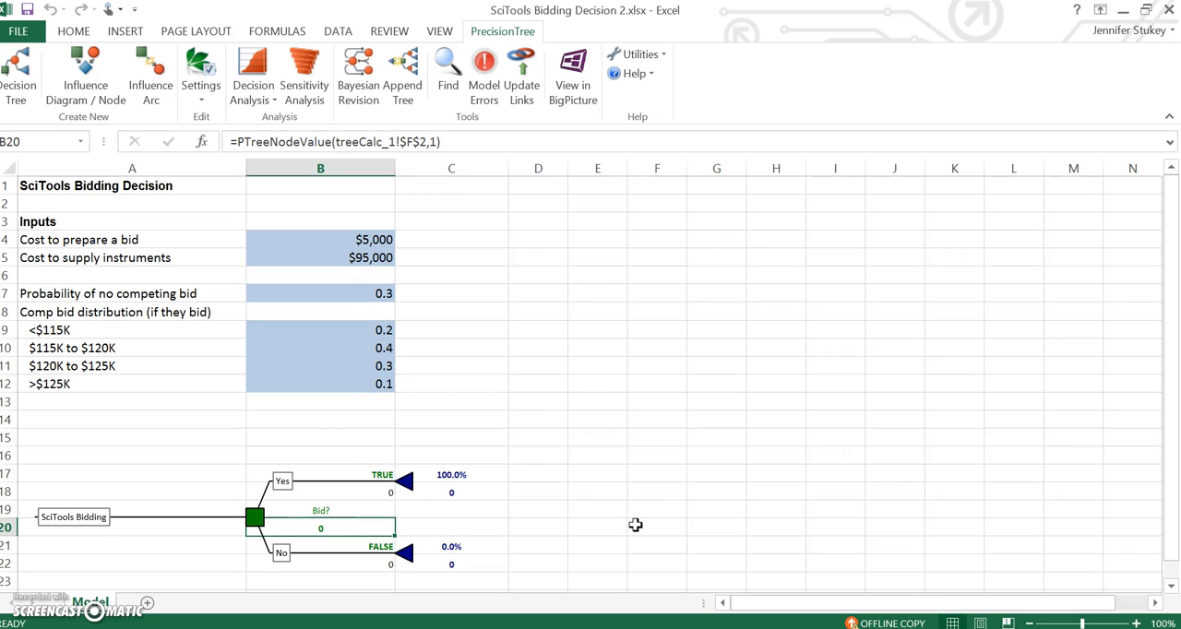
Step: Set the value of the Yes branch in cell B18 to the negative bid preparation cost with =-B4
{"action": "left_click", "coordinate": [375, 563]}
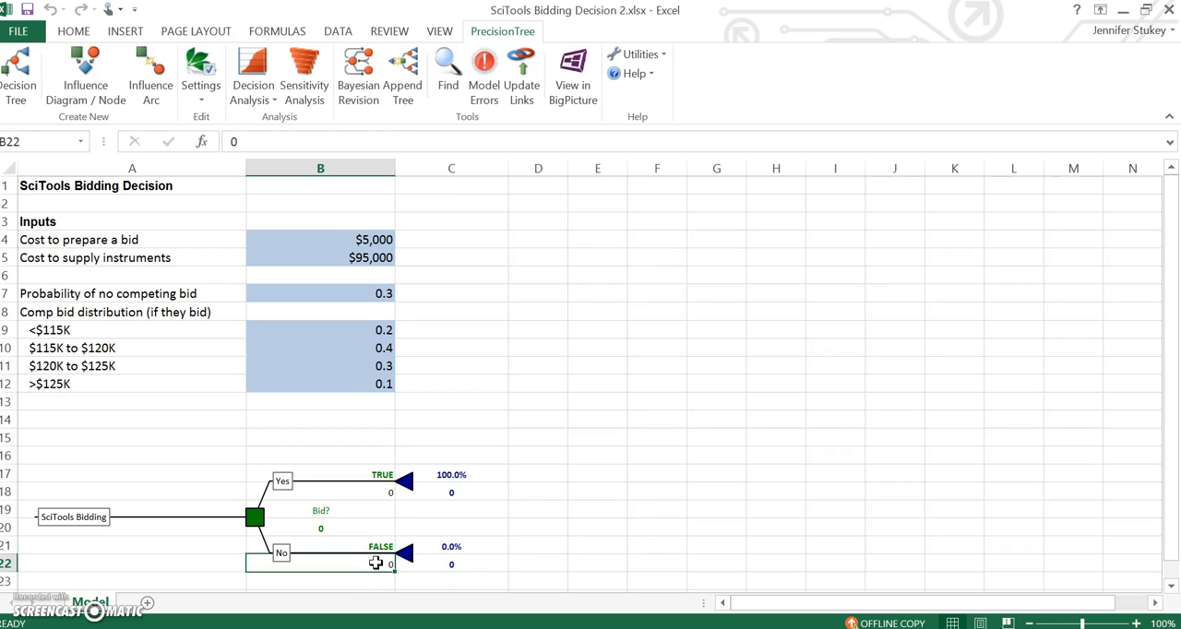
{"action": "left_click", "coordinate": [339, 491]}
{"action": "type", "text": "="}
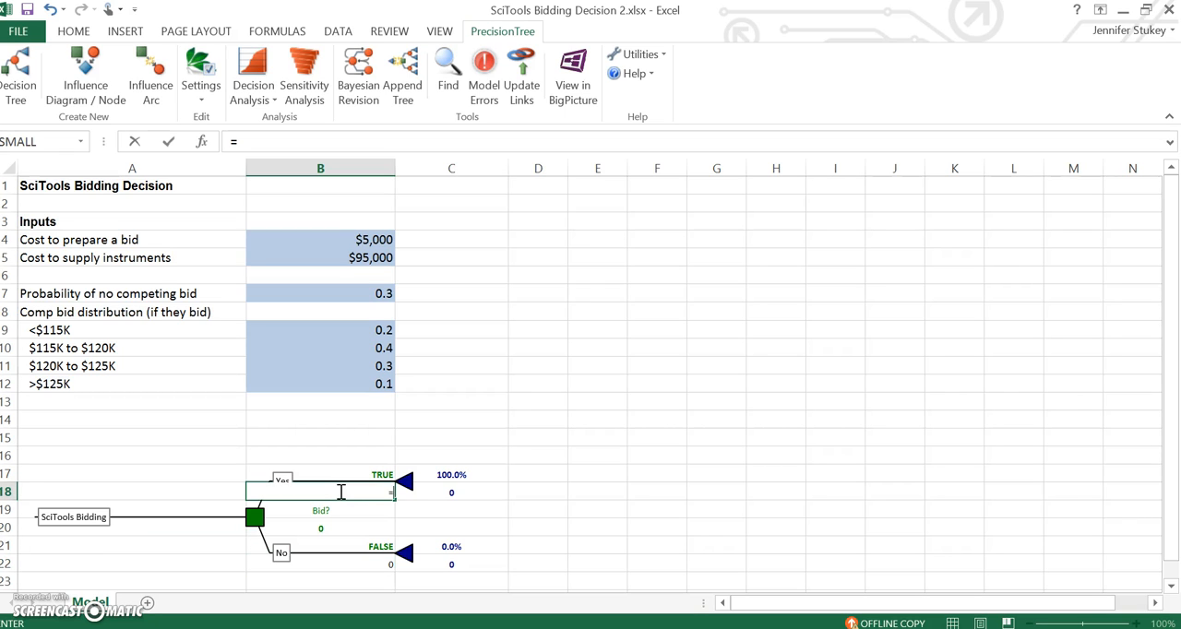
{"action": "type", "text": "-"}
{"action": "left_click", "coordinate": [330, 238]}
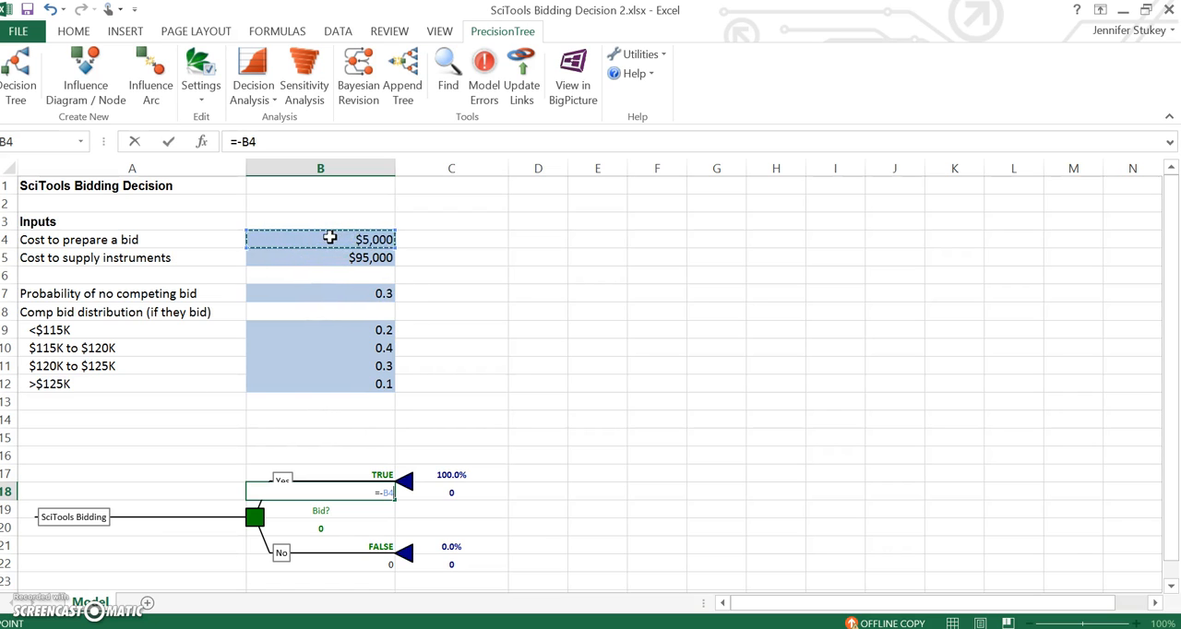
{"action": "key", "text": "Return"}
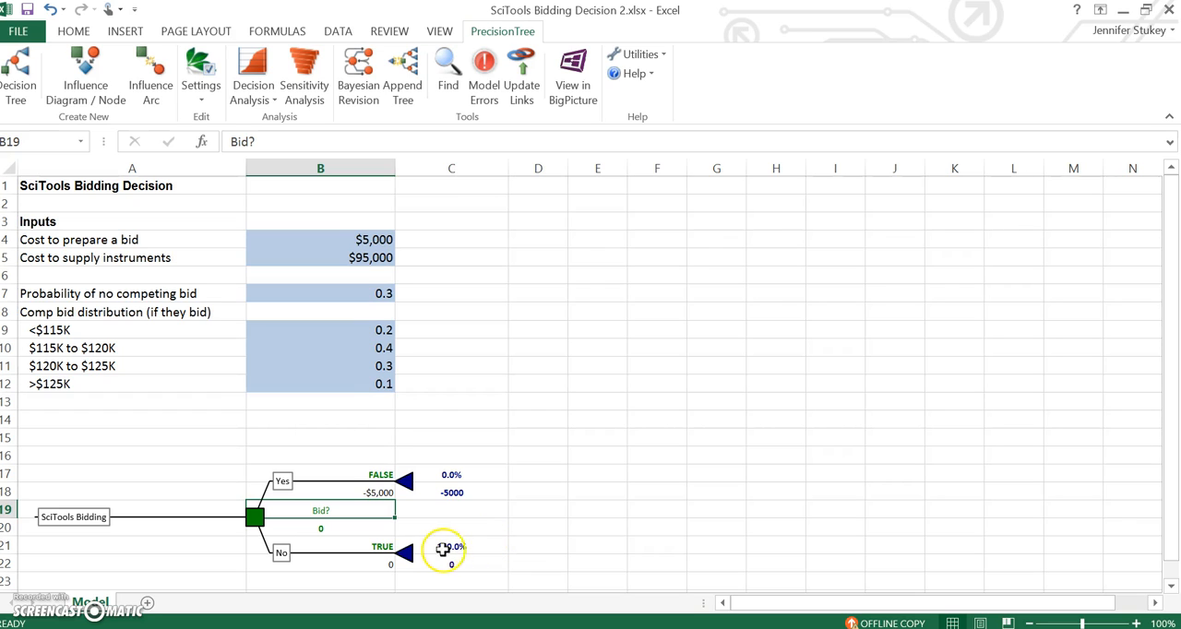
Step: Change the Yes branch's end node to a decision node with three branches, named "How much to bid?"
{"action": "left_click", "coordinate": [410, 492]}
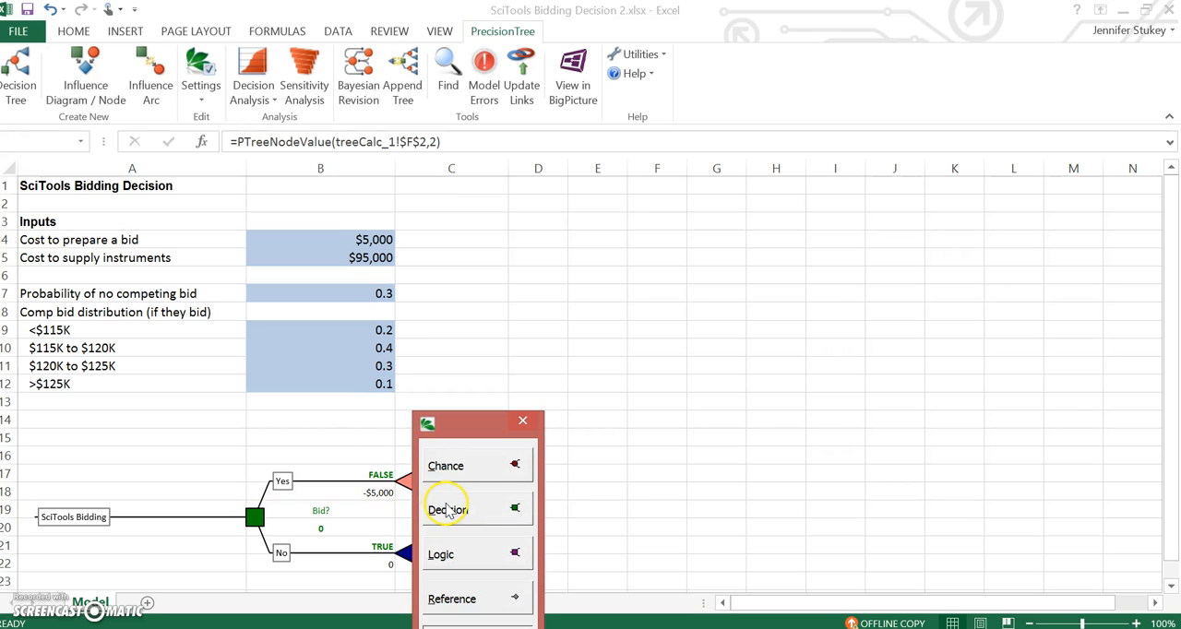
{"action": "left_click", "coordinate": [455, 519]}
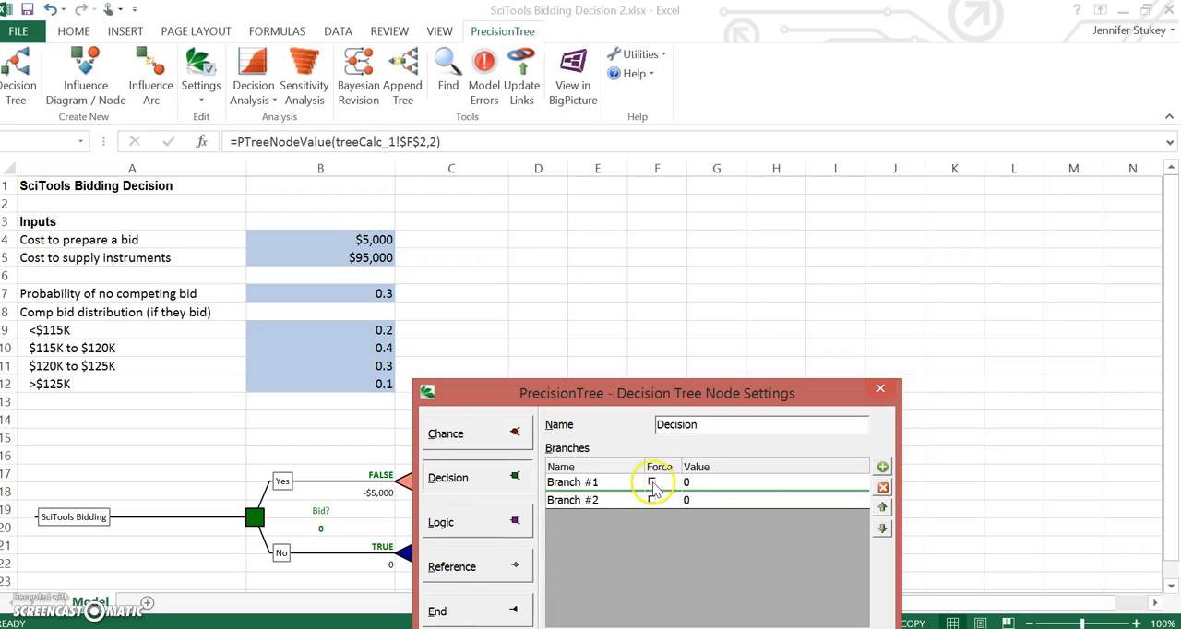
{"action": "left_click", "coordinate": [883, 467]}
{"action": "left_click", "coordinate": [741, 425]}
{"action": "key", "text": "BackSpace"}
{"action": "key", "text": "BackSpace"}
{"action": "key", "text": "BackSpace"}
{"action": "key", "text": "BackSpace"}
{"action": "key", "text": "BackSpace"}
{"action": "key", "text": "BackSpace"}
{"action": "key", "text": "BackSpace"}
{"action": "key", "text": "BackSpace"}
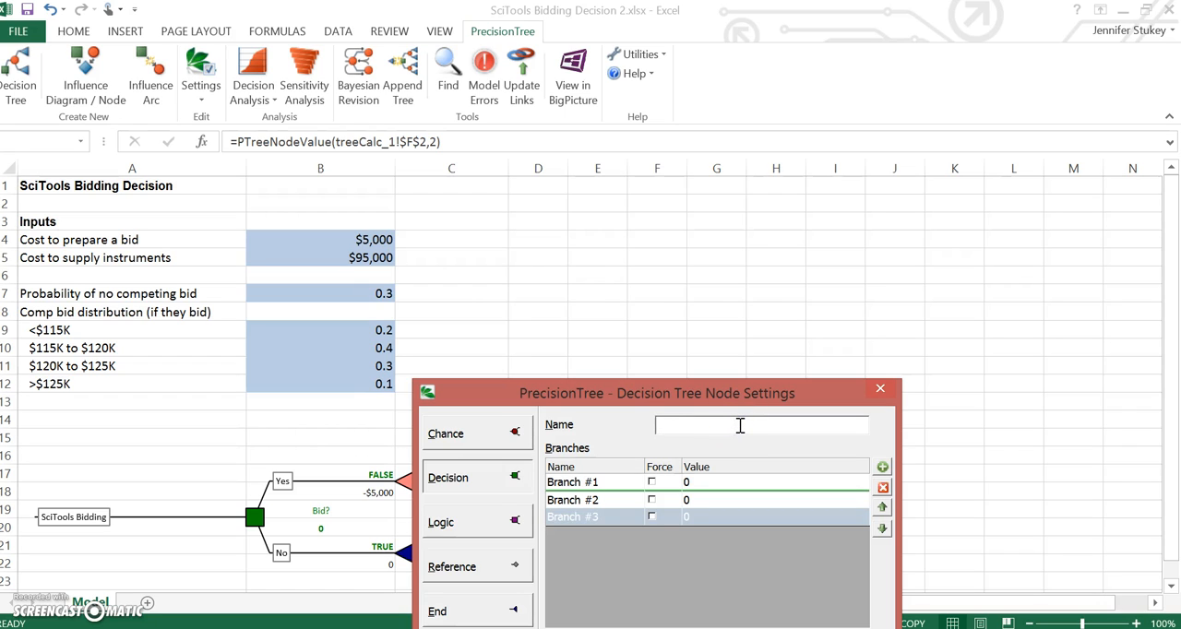
{"action": "type", "text": "How much to bid?"}
Step: Rename the first two branches of the "How much to bid?" node as "115K" and "120K"
{"action": "double_click", "coordinate": [568, 483]}
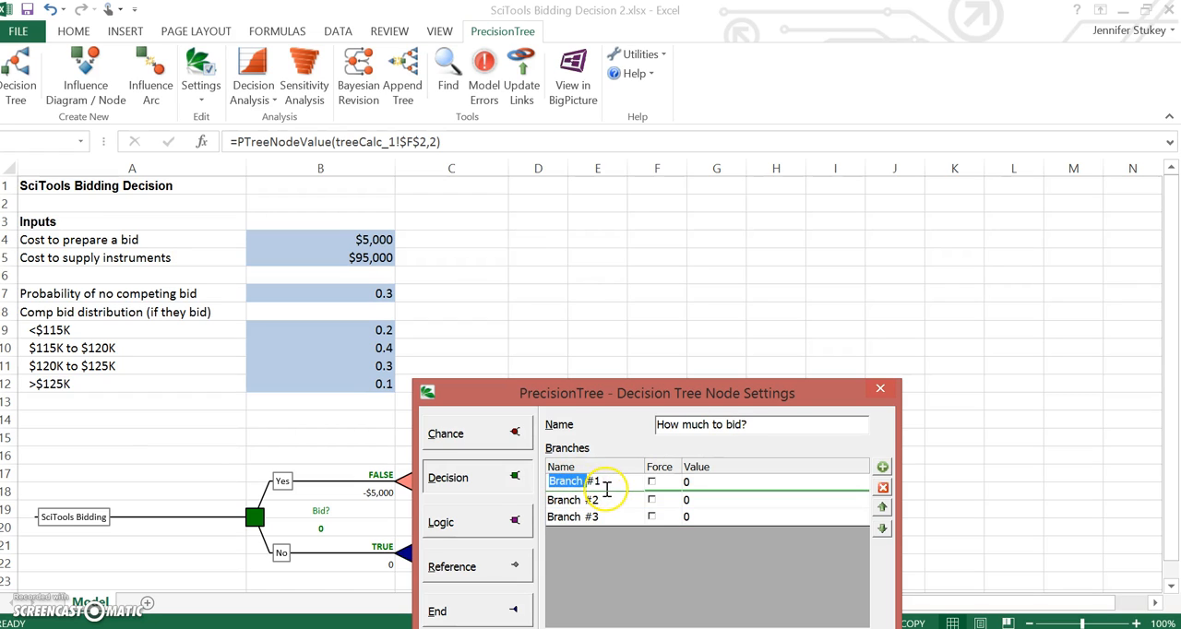
{"action": "left_click_drag", "start_coordinate": [607, 487], "coordinate": [535, 485]}
{"action": "type", "text": "115K"}
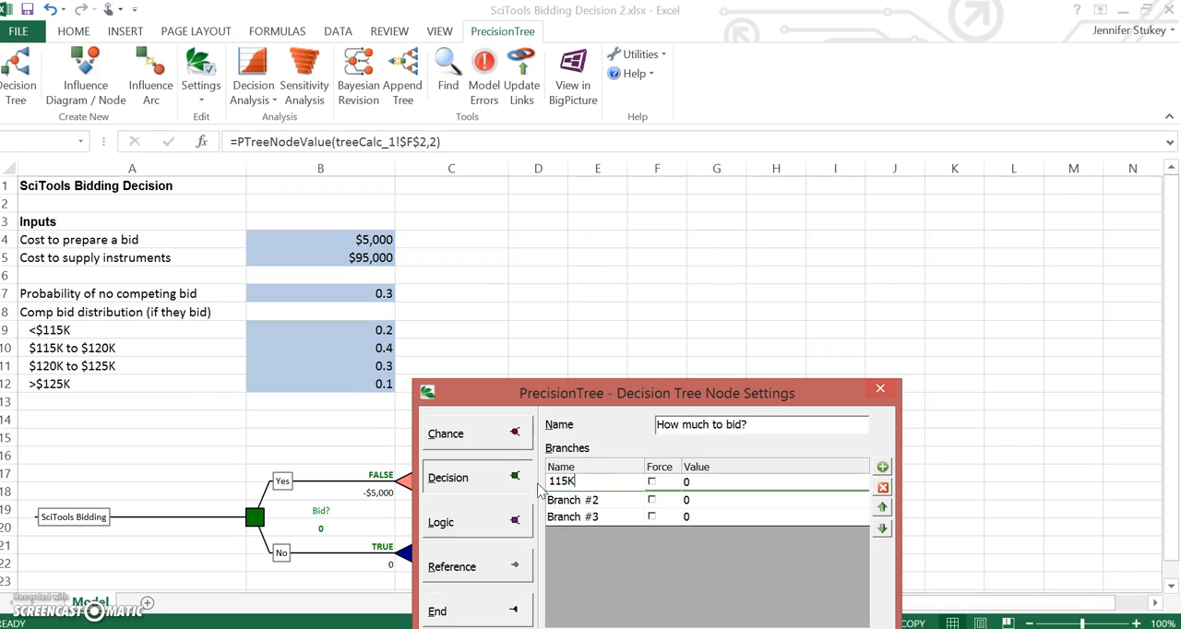
{"action": "triple_click", "coordinate": [600, 500]}
{"action": "key", "text": "BackSpace"}
{"action": "type", "text": "120"}
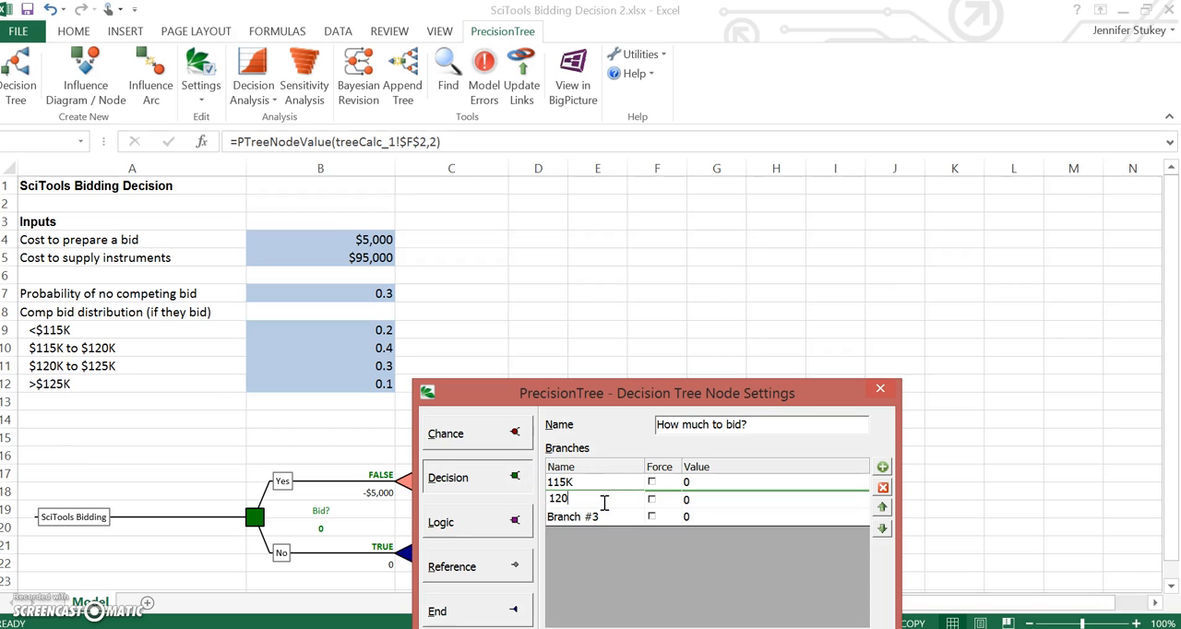
{"action": "type", "text": "K"}
Step: Rename the third branch of the "How much to bid?" node as "125K" and apply the node settings
{"action": "triple_click", "coordinate": [608, 516]}
{"action": "left_click", "coordinate": [607, 516]}
{"action": "key", "text": "BackSpace"}
{"action": "key", "text": "BackSpace"}
{"action": "key", "text": "BackSpace"}
{"action": "key", "text": "BackSpace"}
{"action": "key", "text": "BackSpace"}
{"action": "key", "text": "BackSpace"}
{"action": "key", "text": "BackSpace"}
{"action": "key", "text": "BackSpace"}
{"action": "key", "text": "BackSpace"}
{"action": "type", "text": "125K"}
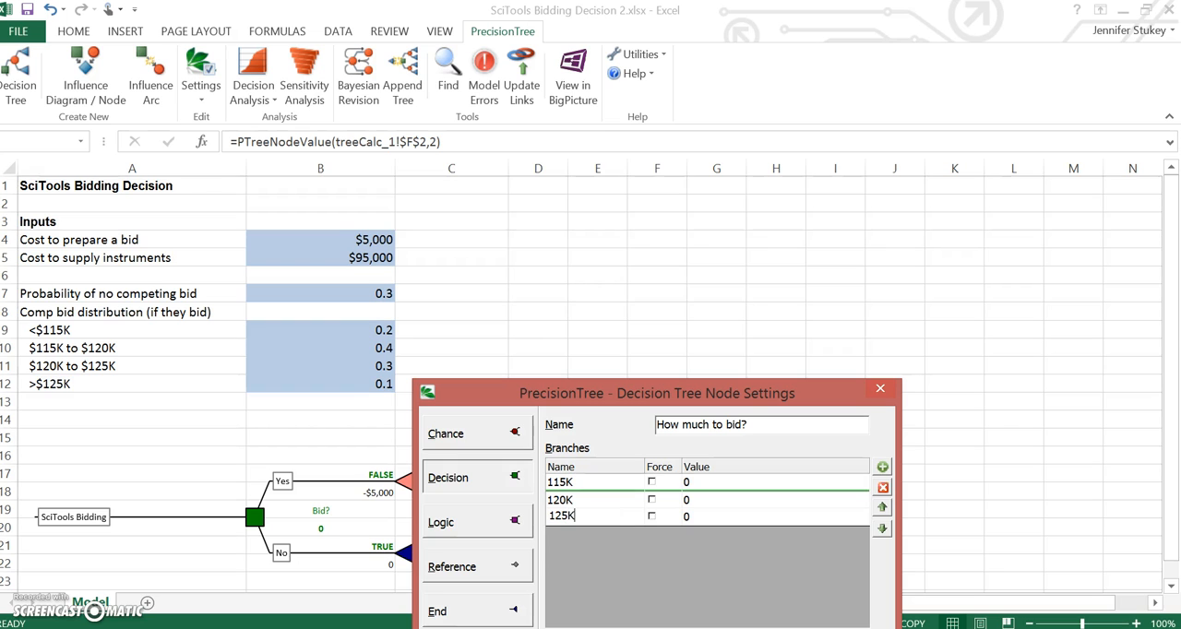
{"action": "left_click_drag", "start_coordinate": [812, 392], "coordinate": [803, 326]}
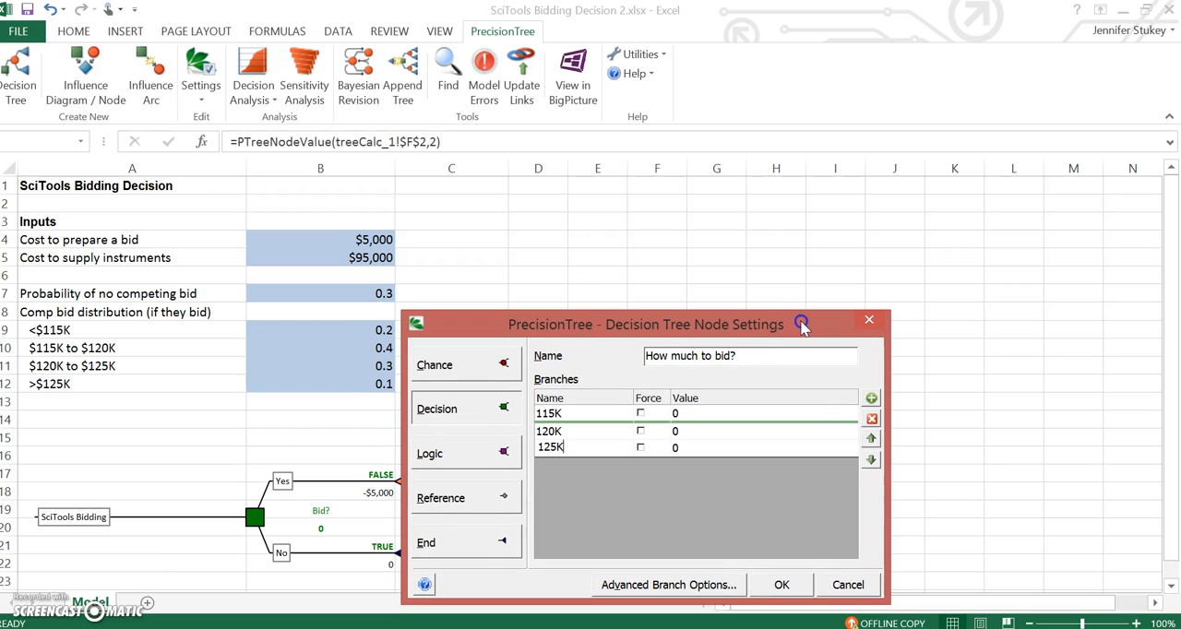
{"action": "left_click", "coordinate": [782, 585]}
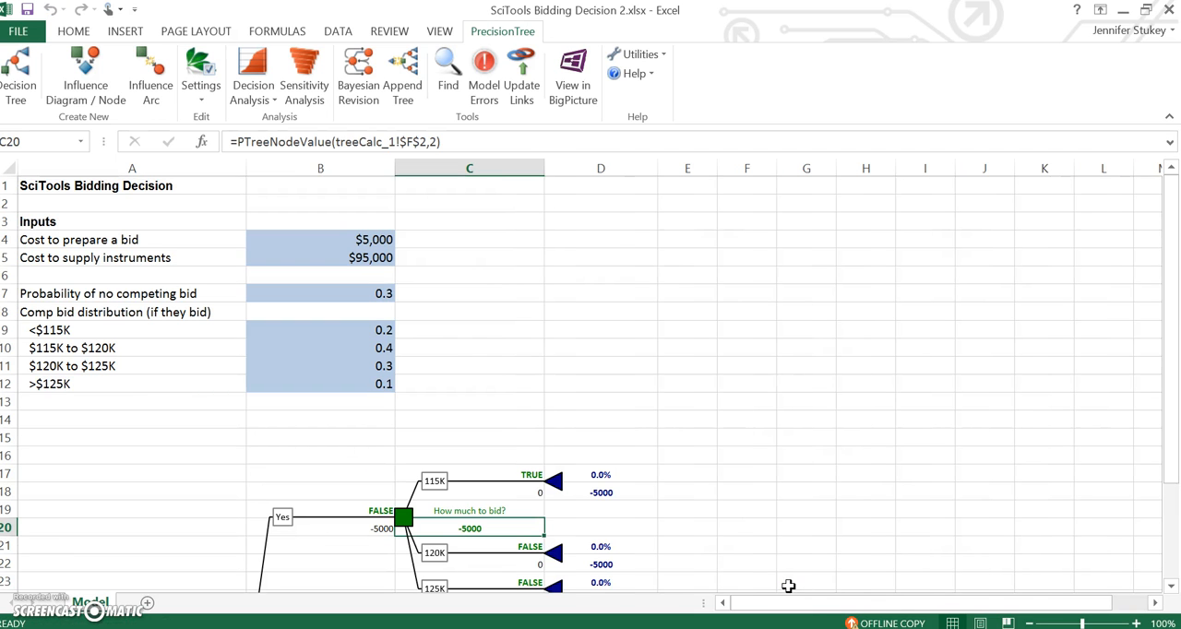
Step: Change the end node of the 115K branch to a chance node and name it "Any Competing Bid?"
{"action": "left_click_drag", "start_coordinate": [1174, 291], "coordinate": [1177, 365]}
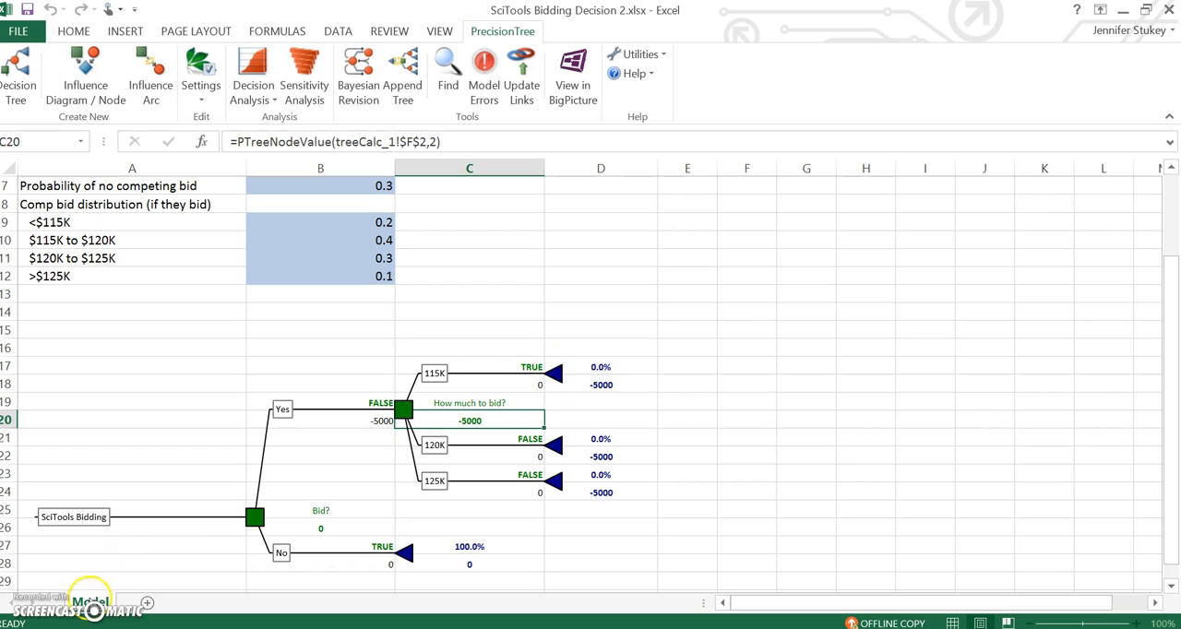
{"action": "left_click", "coordinate": [558, 383]}
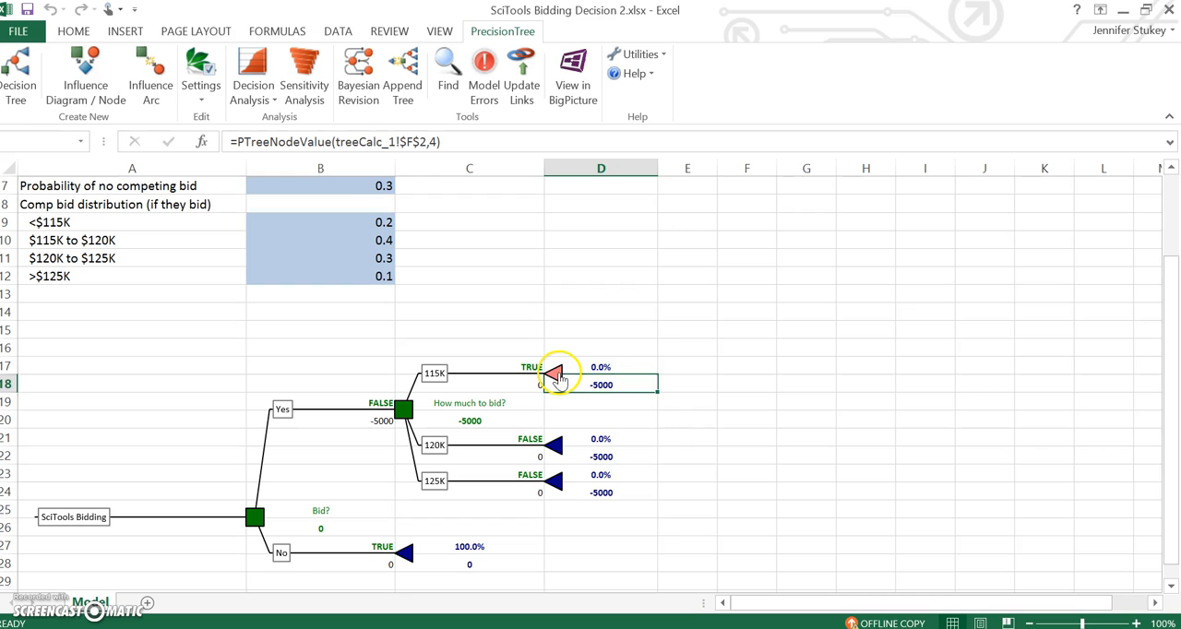
{"action": "left_click", "coordinate": [595, 412]}
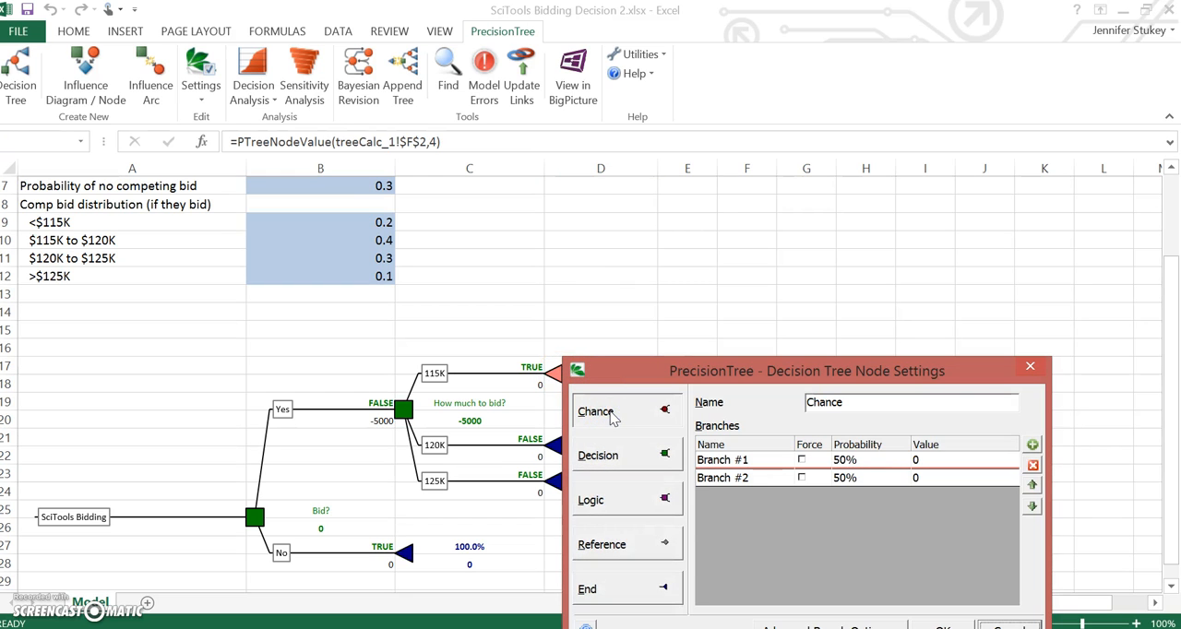
{"action": "left_click_drag", "start_coordinate": [744, 370], "coordinate": [725, 263]}
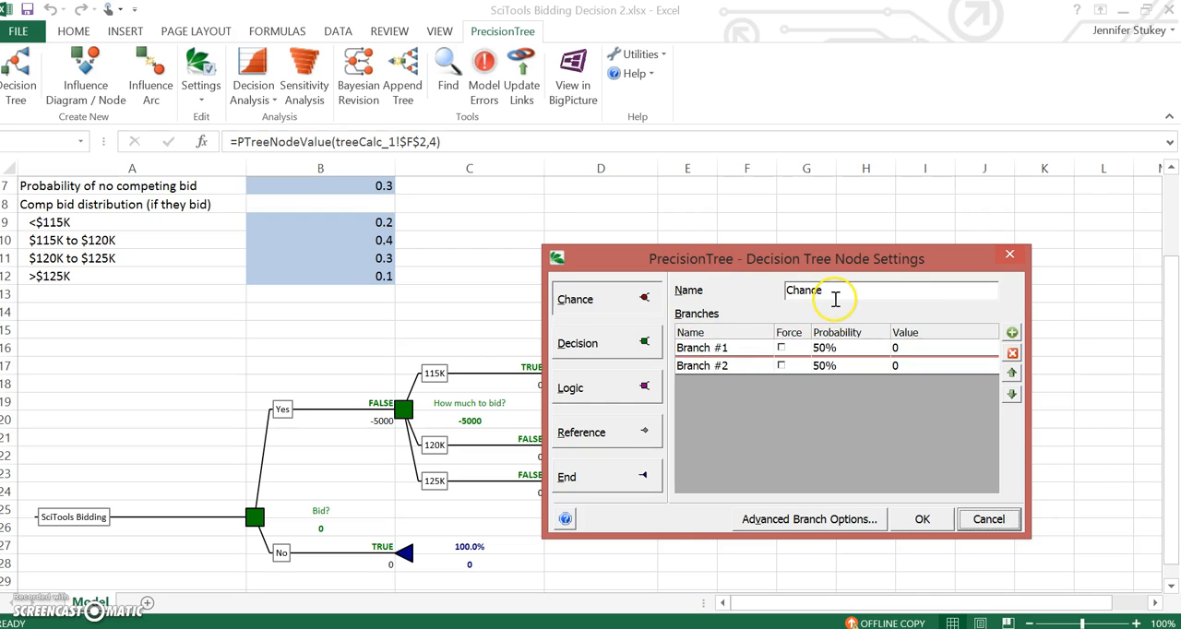
{"action": "left_click_drag", "start_coordinate": [835, 298], "coordinate": [757, 301]}
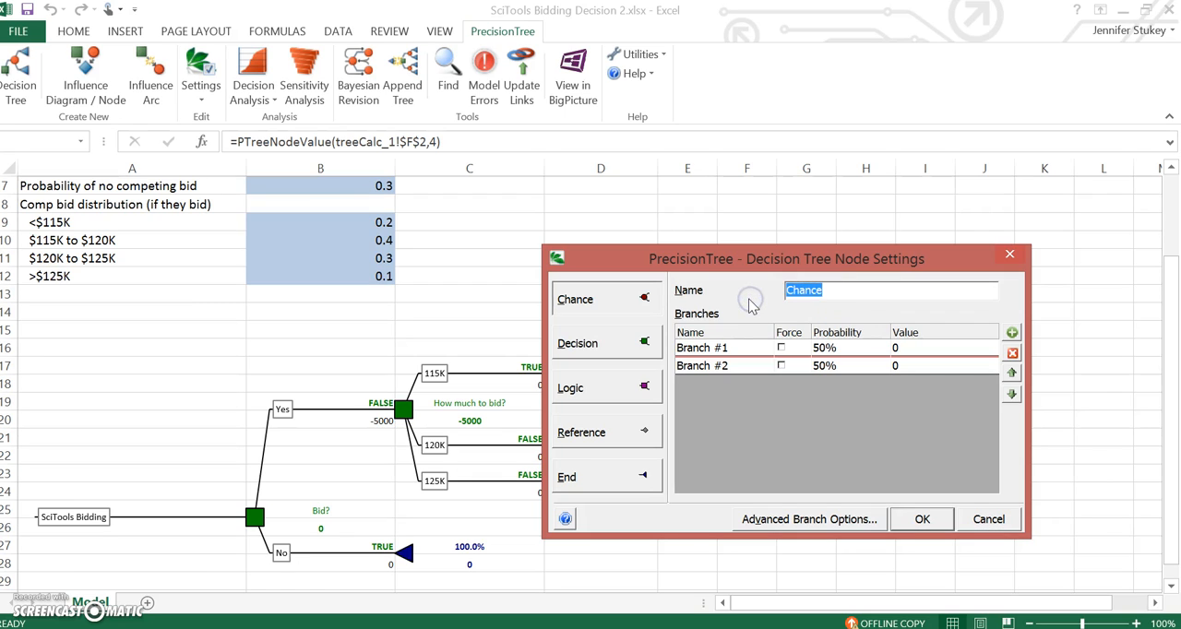
{"action": "type", "text": "Any Compe"}
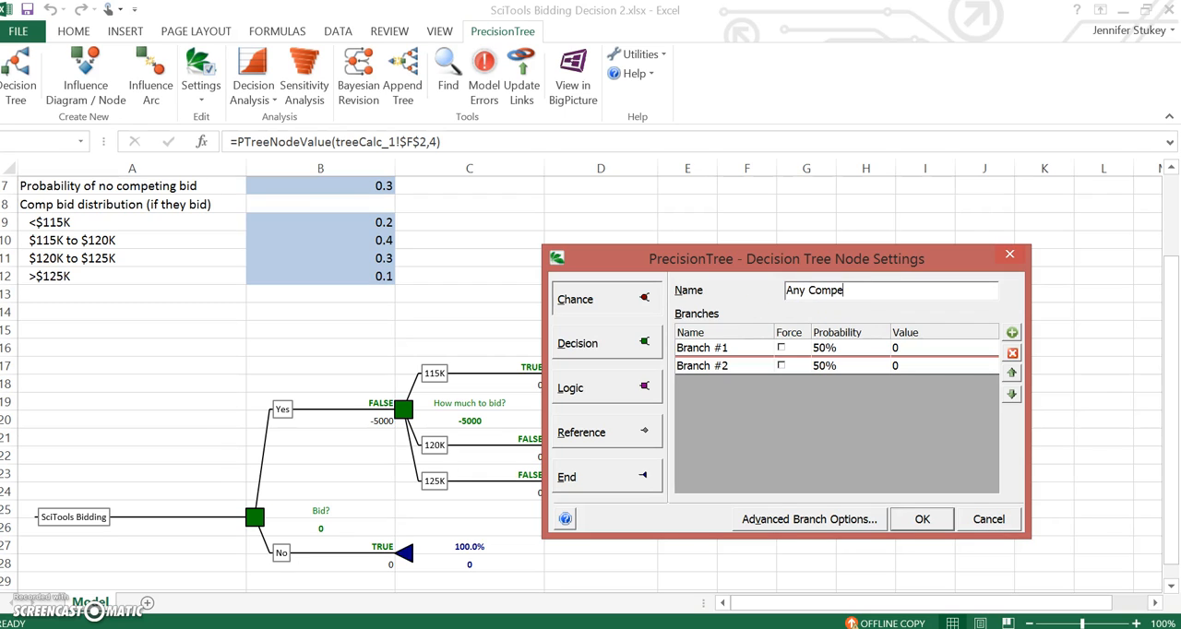
{"action": "type", "text": "ting Bid?"}
Step: Rename the two branches of the "Any Competing Bid?" node as "No" and "Yes" and apply the node settings
{"action": "double_click", "coordinate": [722, 347]}
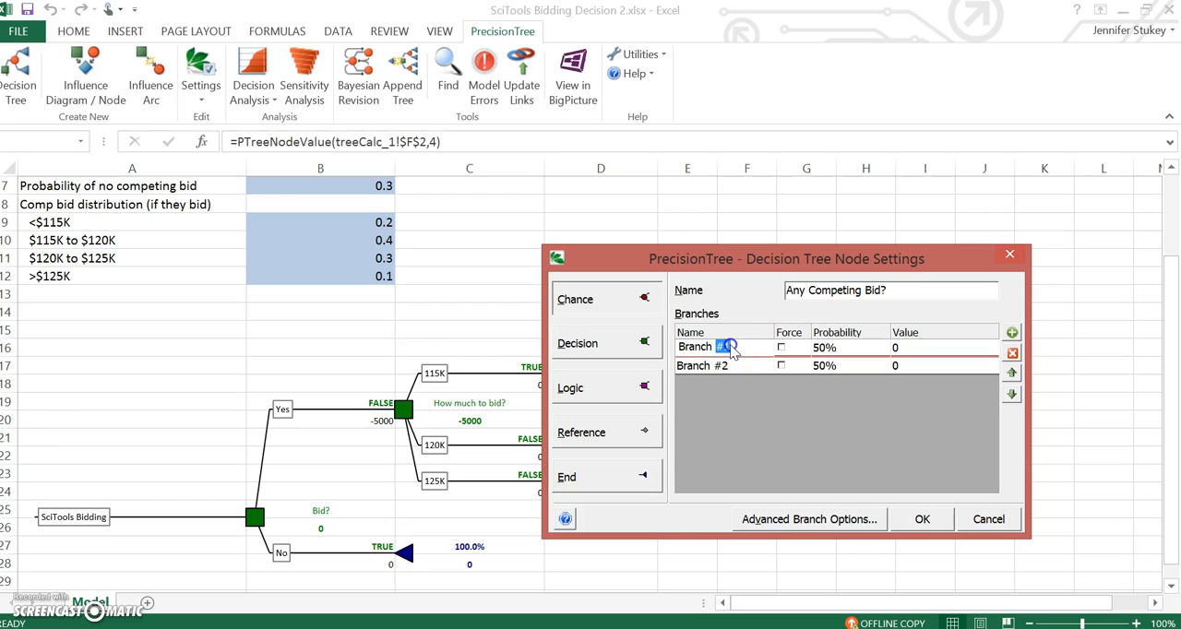
{"action": "key", "text": "BackSpace"}
{"action": "key", "text": "BackSpace"}
{"action": "key", "text": "BackSpace"}
{"action": "key", "text": "BackSpace"}
{"action": "key", "text": "BackSpace"}
{"action": "key", "text": "BackSpace"}
{"action": "key", "text": "BackSpace"}
{"action": "key", "text": "BackSpace"}
{"action": "type", "text": "No"}
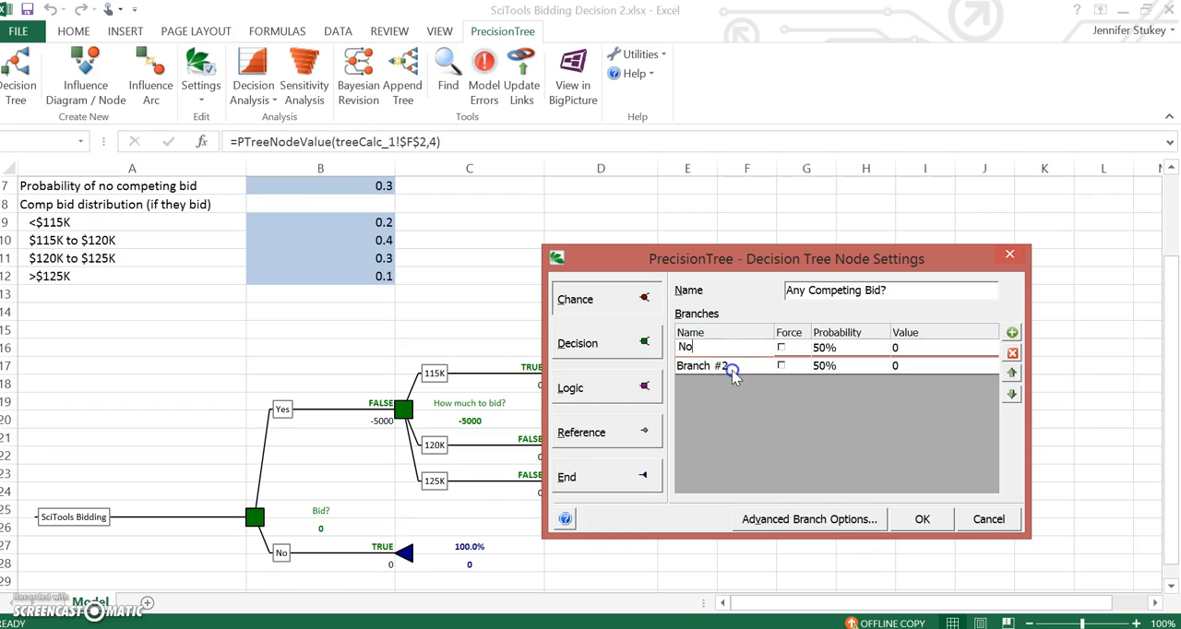
{"action": "left_click", "coordinate": [730, 366]}
{"action": "type", "text": "Yes"}
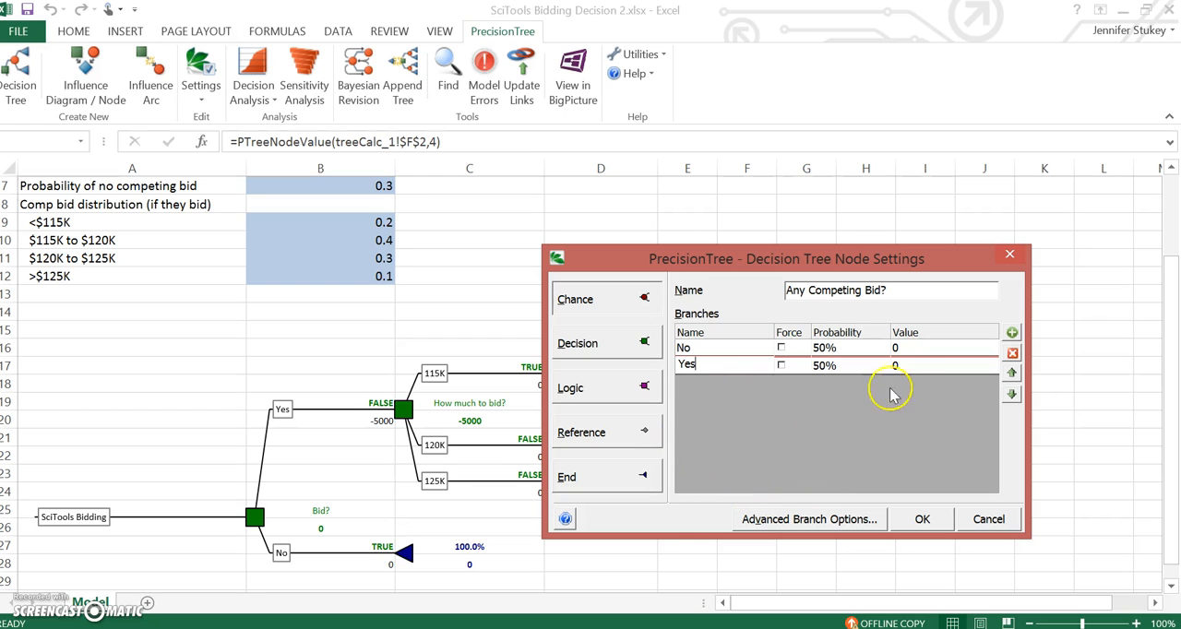
{"action": "left_click", "coordinate": [928, 522]}
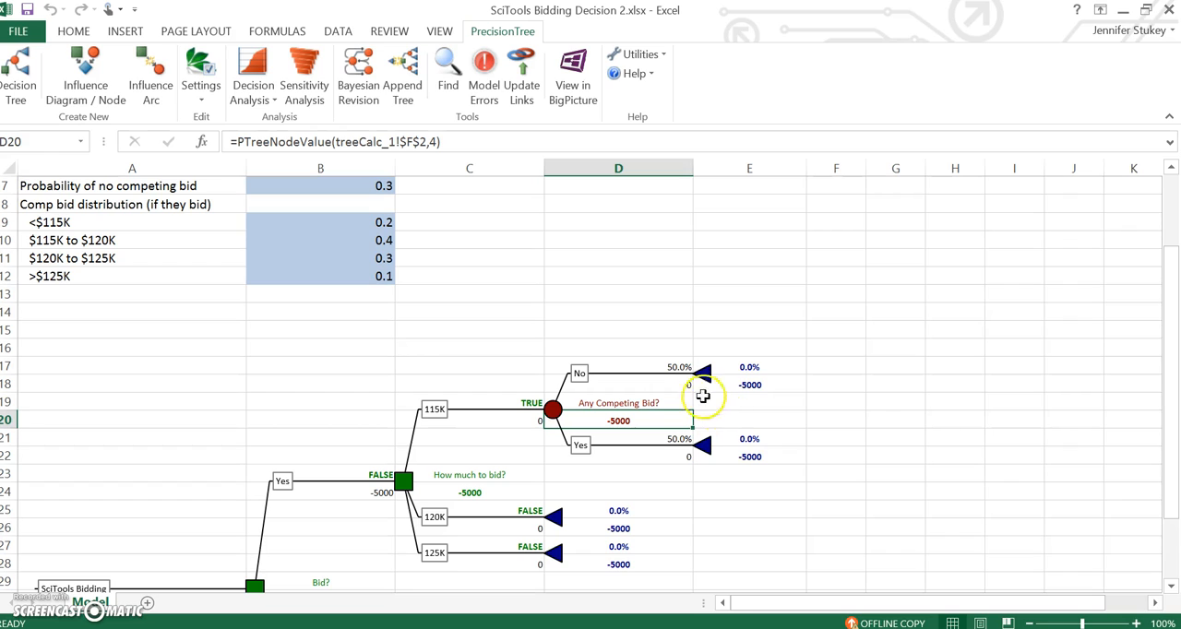
Step: Change the end node of the competing-bid Yes branch to a chance node and name it "Win bid?"
{"action": "left_click", "coordinate": [707, 457]}
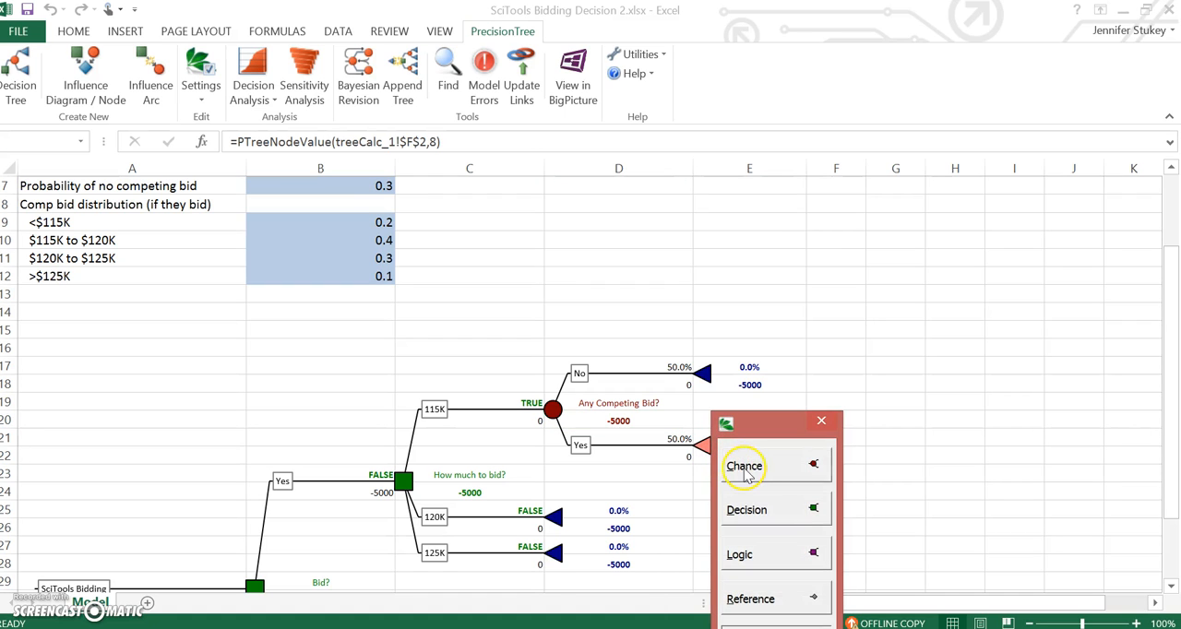
{"action": "left_click_drag", "start_coordinate": [994, 425], "coordinate": [864, 396]}
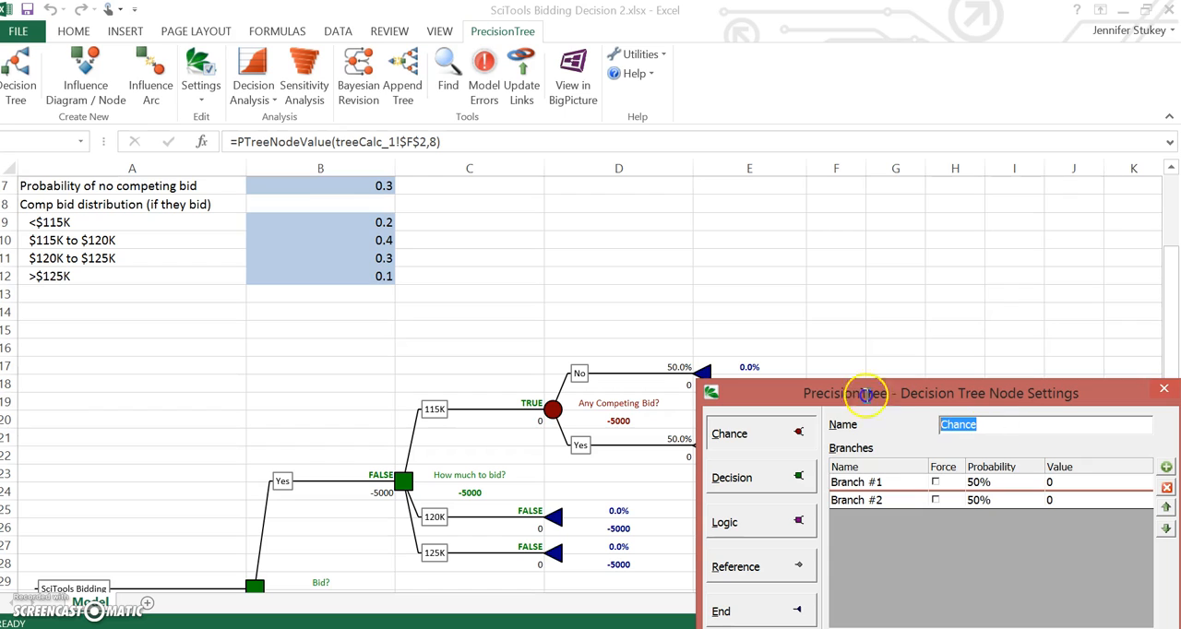
{"action": "type", "text": "W"}
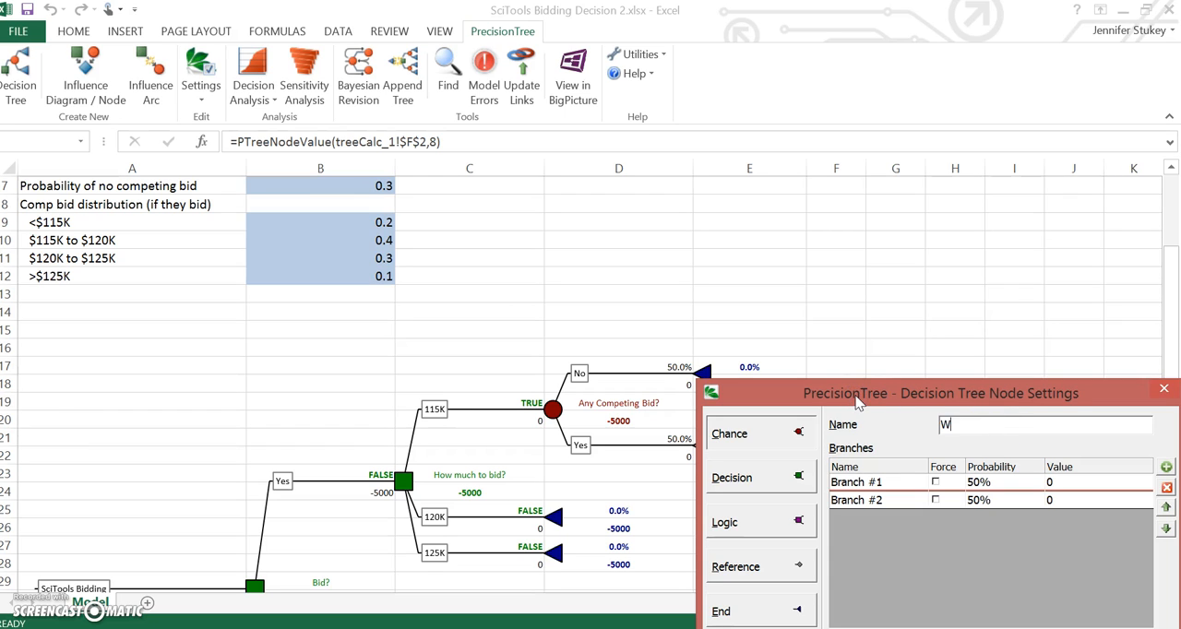
{"action": "type", "text": "ind  bid?>"}
{"action": "key", "text": "BackSpace"}
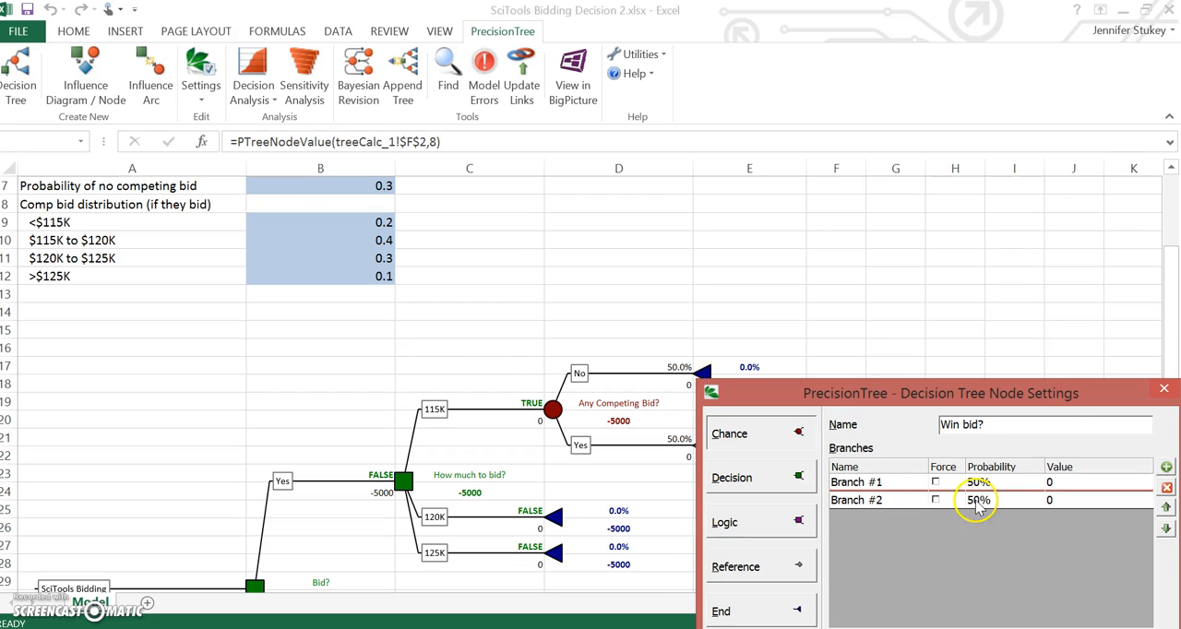
Step: Rename the first branch of the "Win bid?" node as "Yes"
{"action": "double_click", "coordinate": [900, 483]}
{"action": "key", "text": "BackSpace"}
{"action": "key", "text": "BackSpace"}
{"action": "key", "text": "BackSpace"}
{"action": "key", "text": "BackSpace"}
{"action": "key", "text": "BackSpace"}
{"action": "key", "text": "BackSpace"}
{"action": "key", "text": "BackSpace"}
{"action": "key", "text": "BackSpace"}
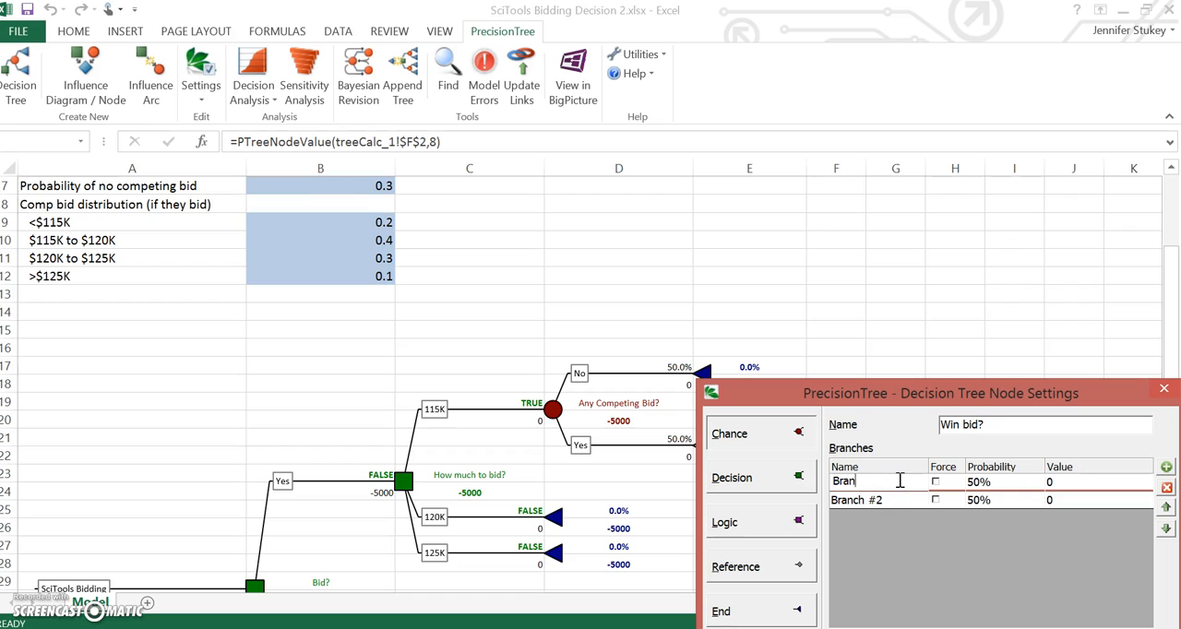
{"action": "type", "text": "Yes"}
Step: Rename the second branch of the "Win bid?" node as "No" and apply the node settings
{"action": "double_click", "coordinate": [892, 499]}
{"action": "key", "text": "BackSpace"}
{"action": "key", "text": "BackSpace"}
{"action": "key", "text": "BackSpace"}
{"action": "key", "text": "BackSpace"}
{"action": "key", "text": "BackSpace"}
{"action": "key", "text": "BackSpace"}
{"action": "key", "text": "BackSpace"}
{"action": "key", "text": "BackSpace"}
{"action": "type", "text": "No"}
{"action": "key", "text": "Return"}
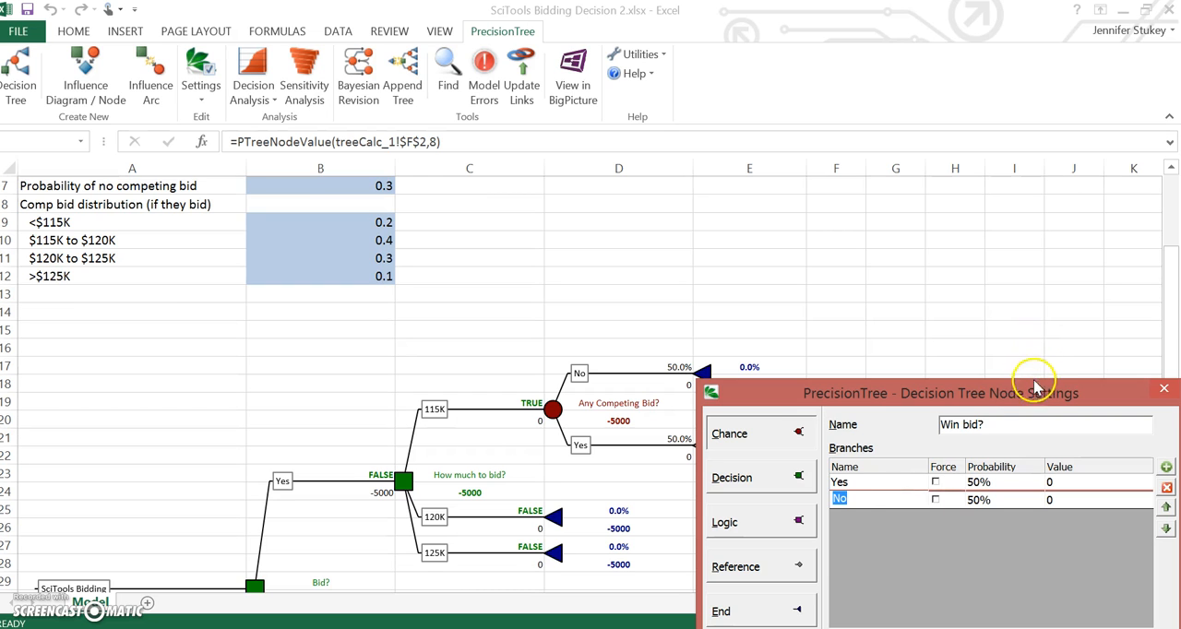
{"action": "left_click_drag", "start_coordinate": [1034, 392], "coordinate": [965, 219]}
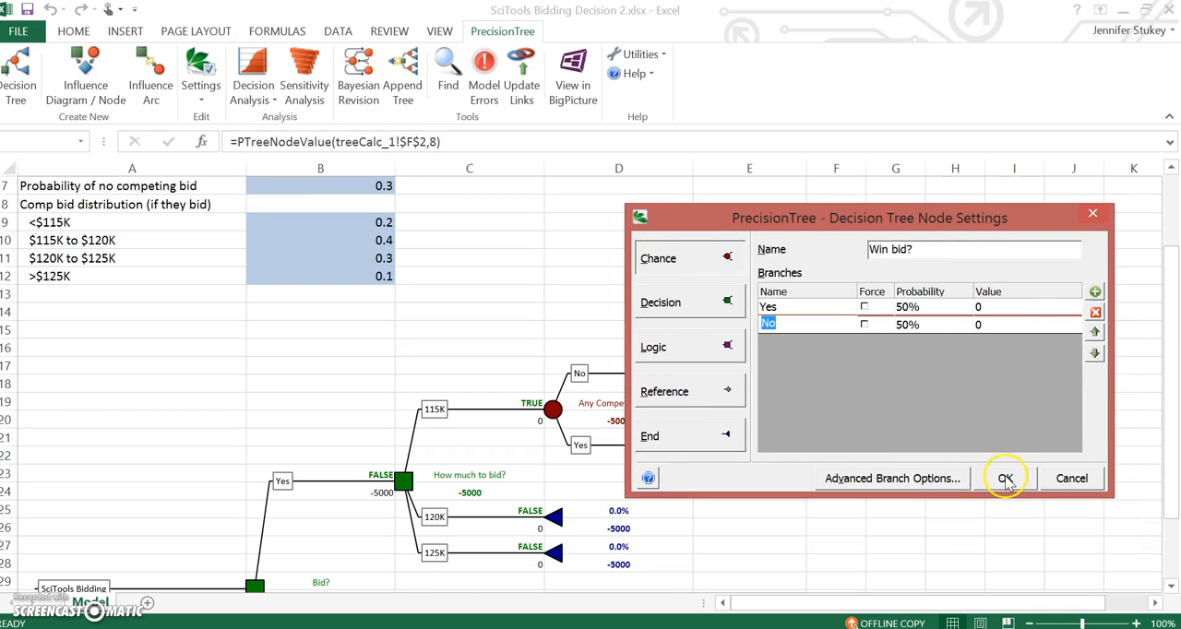
{"action": "left_click", "coordinate": [1005, 479]}
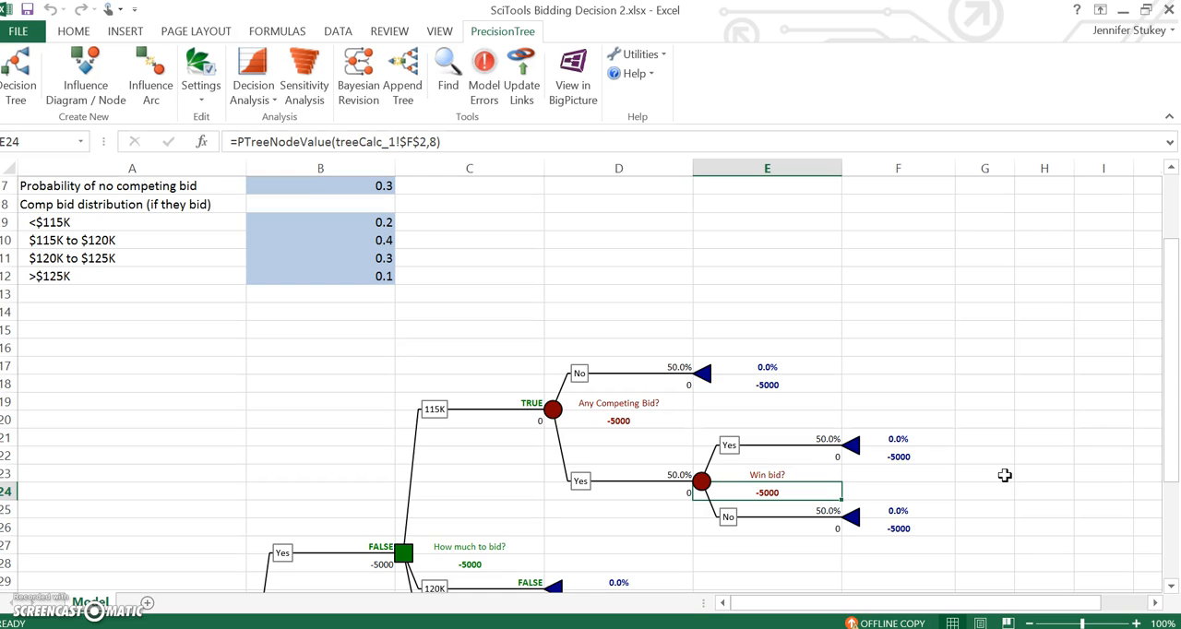
Step: Copy the "Any Competing Bid?" subtree of the 115K branch and paste it onto the 120K branch's end node
{"action": "left_click_drag", "start_coordinate": [1171, 341], "coordinate": [1174, 408]}
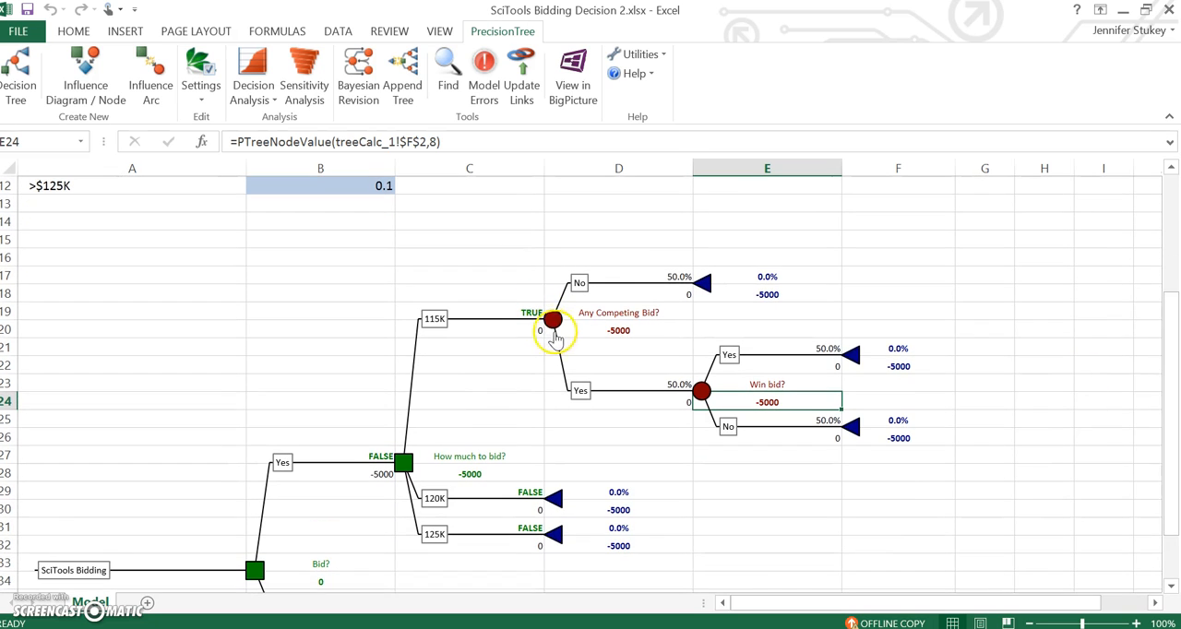
{"action": "left_click", "coordinate": [554, 324]}
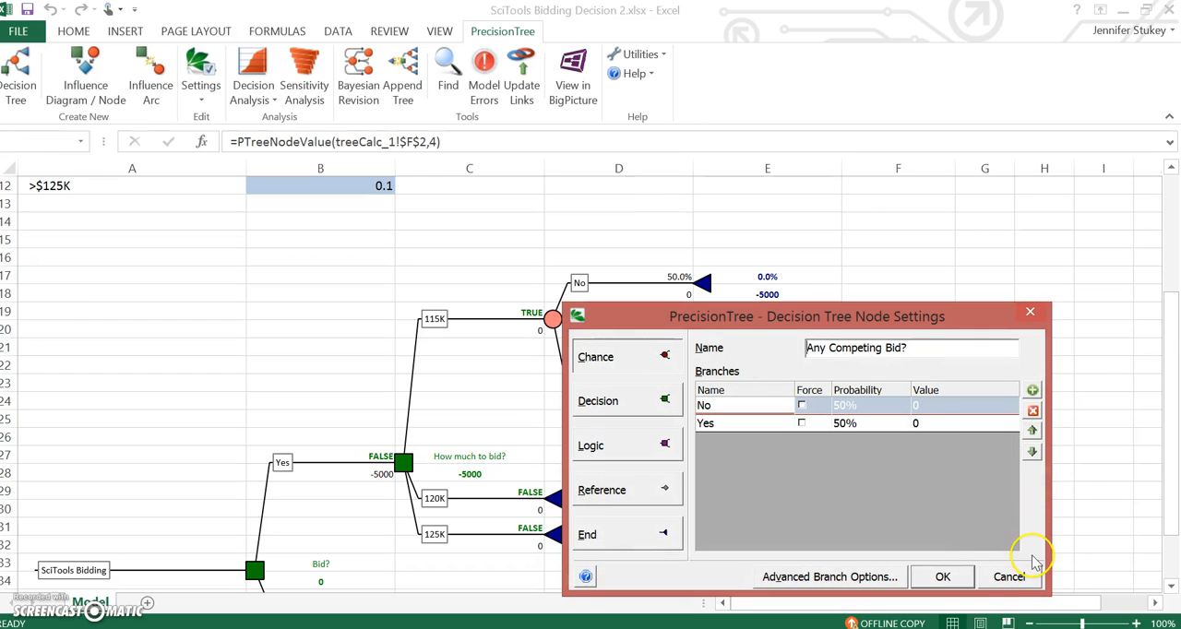
{"action": "left_click", "coordinate": [1004, 579]}
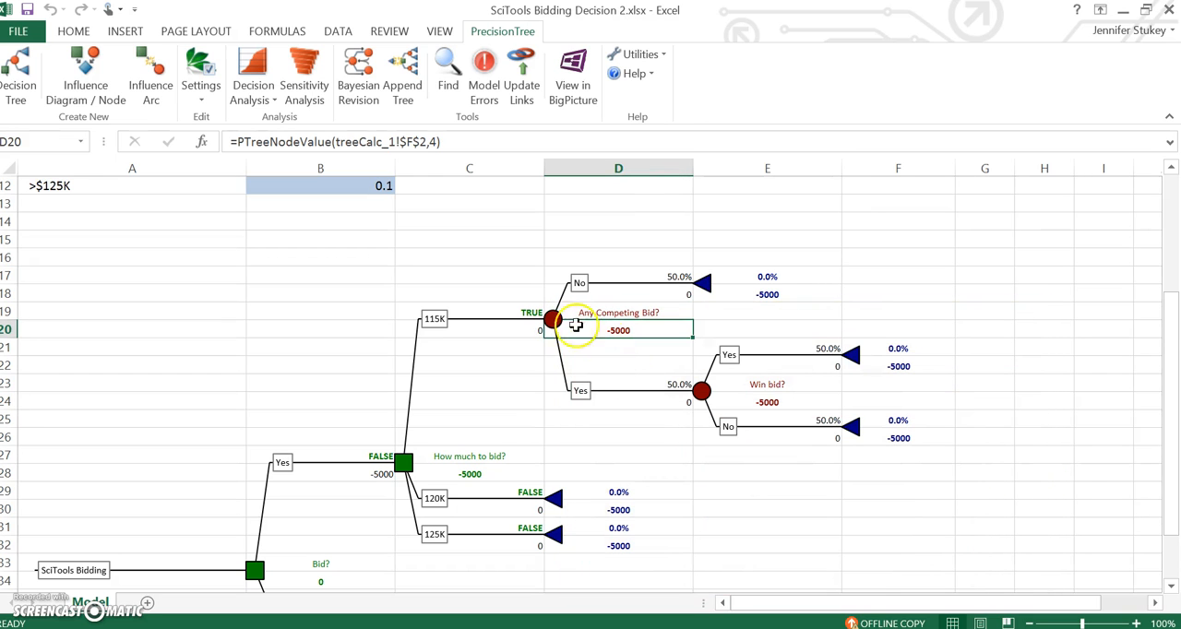
{"action": "left_click", "coordinate": [553, 321]}
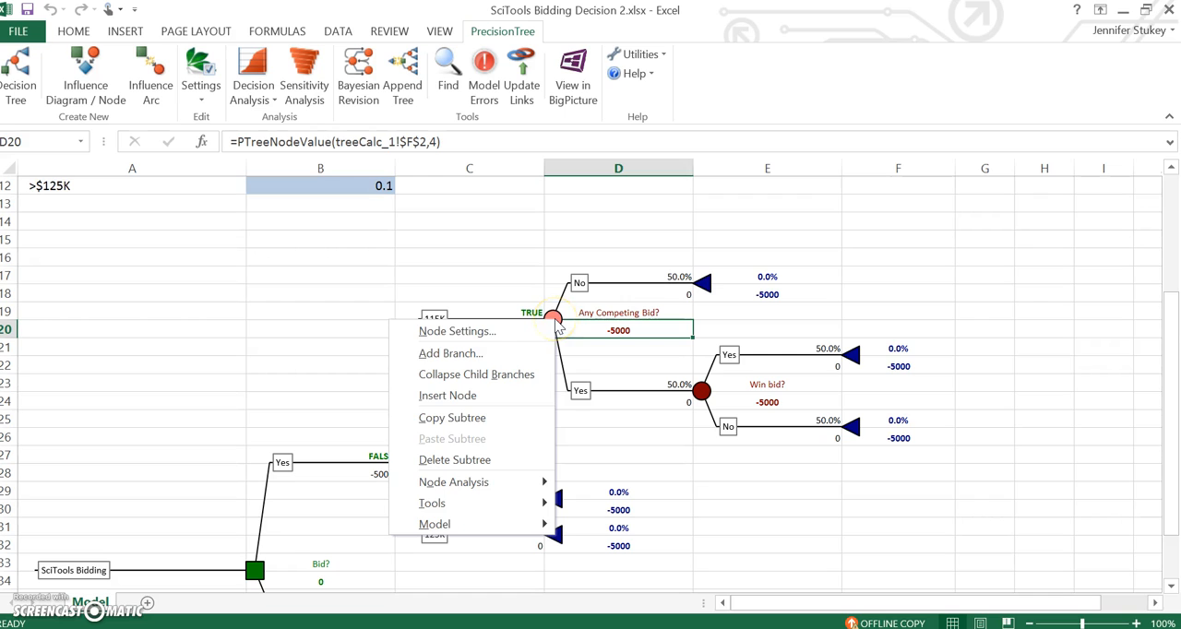
{"action": "left_click", "coordinate": [492, 420]}
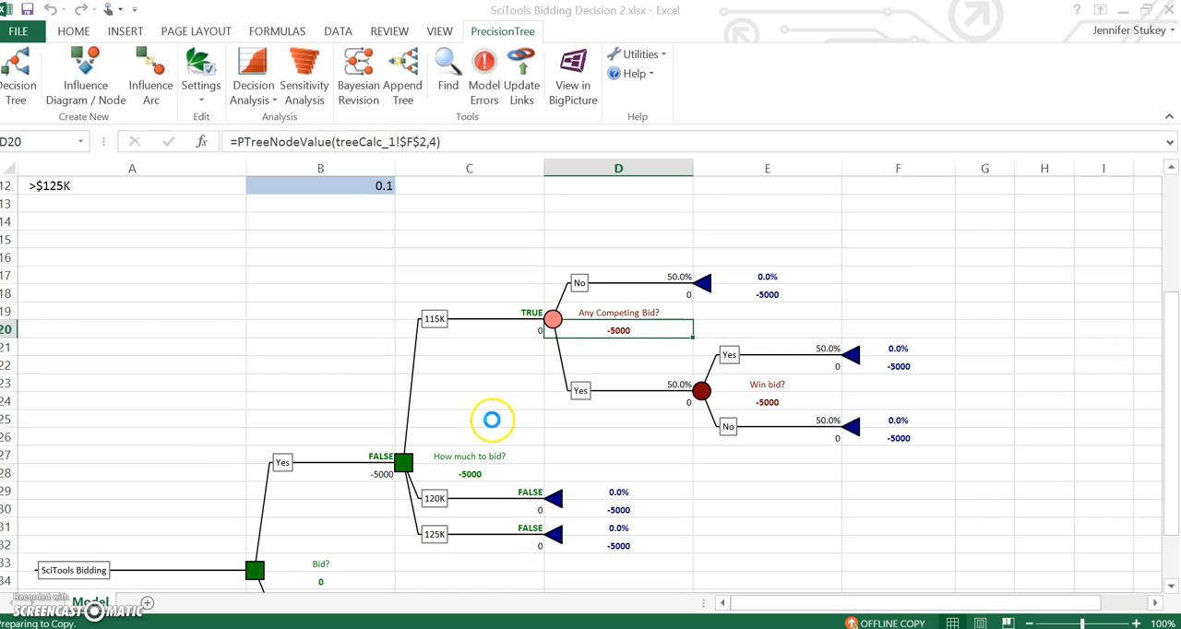
{"action": "left_click", "coordinate": [556, 500]}
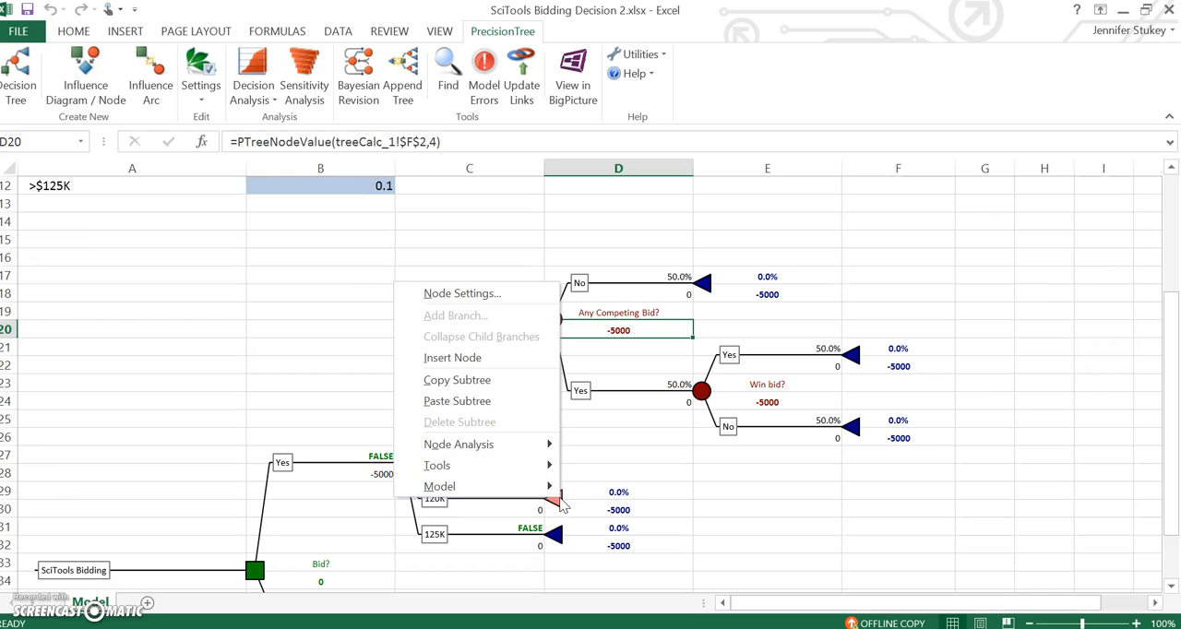
{"action": "left_click", "coordinate": [523, 402]}
{"action": "left_click", "coordinate": [667, 401]}
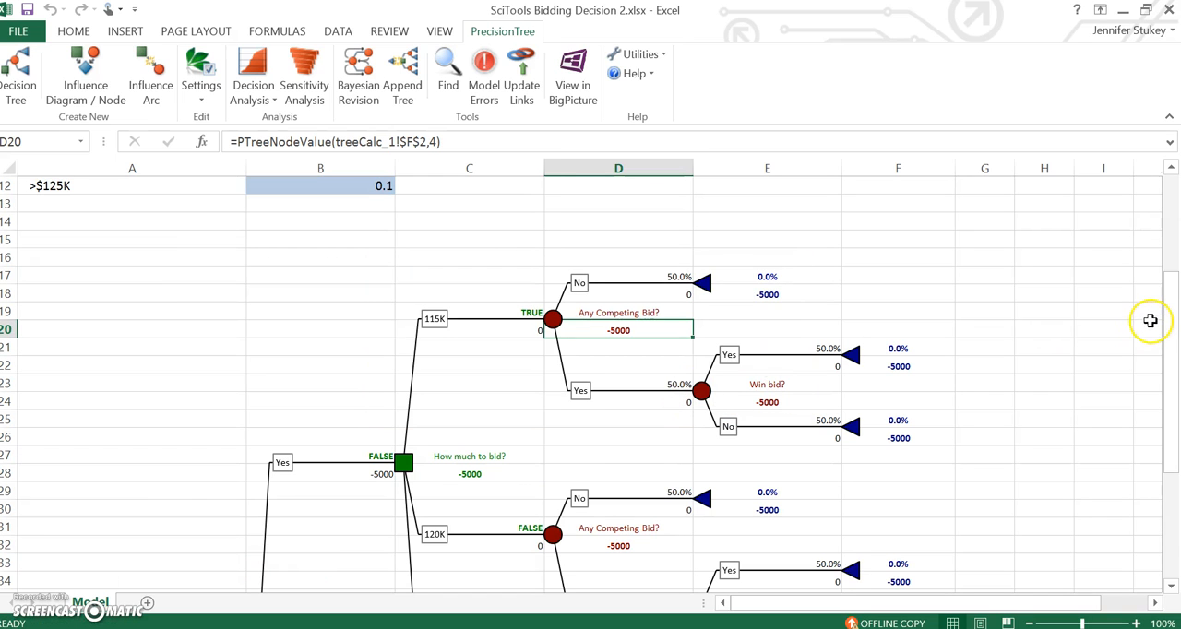
Step: Paste the copied "Any Competing Bid?" subtree onto the 125K branch's end node, replacing that node
{"action": "left_click_drag", "start_coordinate": [1175, 332], "coordinate": [1152, 403]}
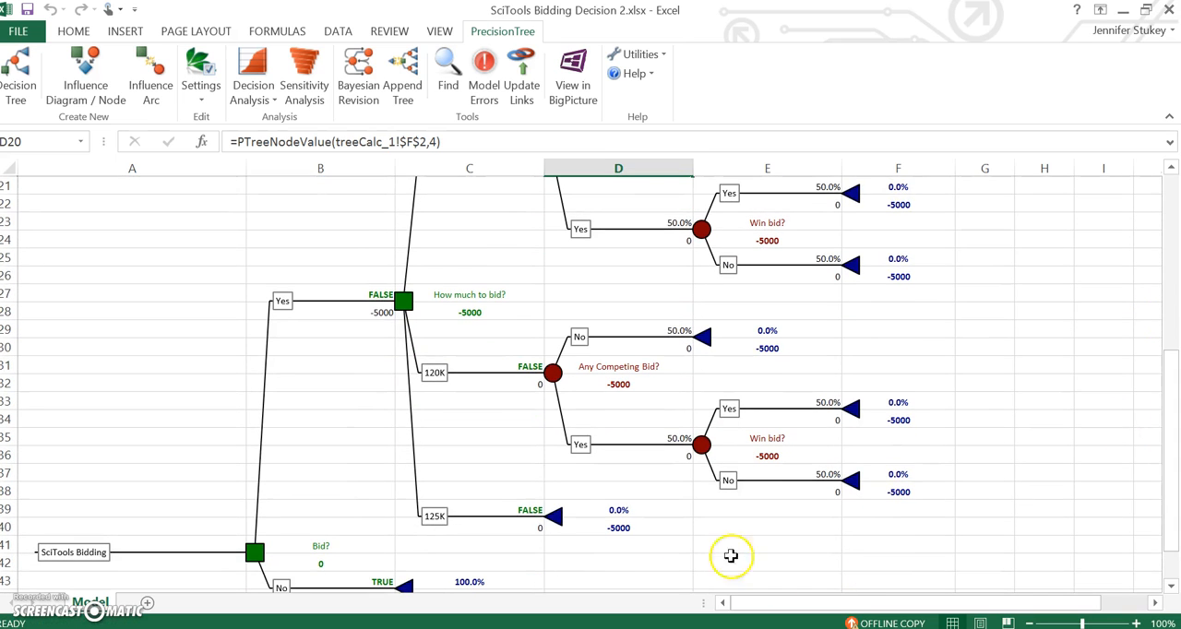
{"action": "left_click", "coordinate": [553, 516]}
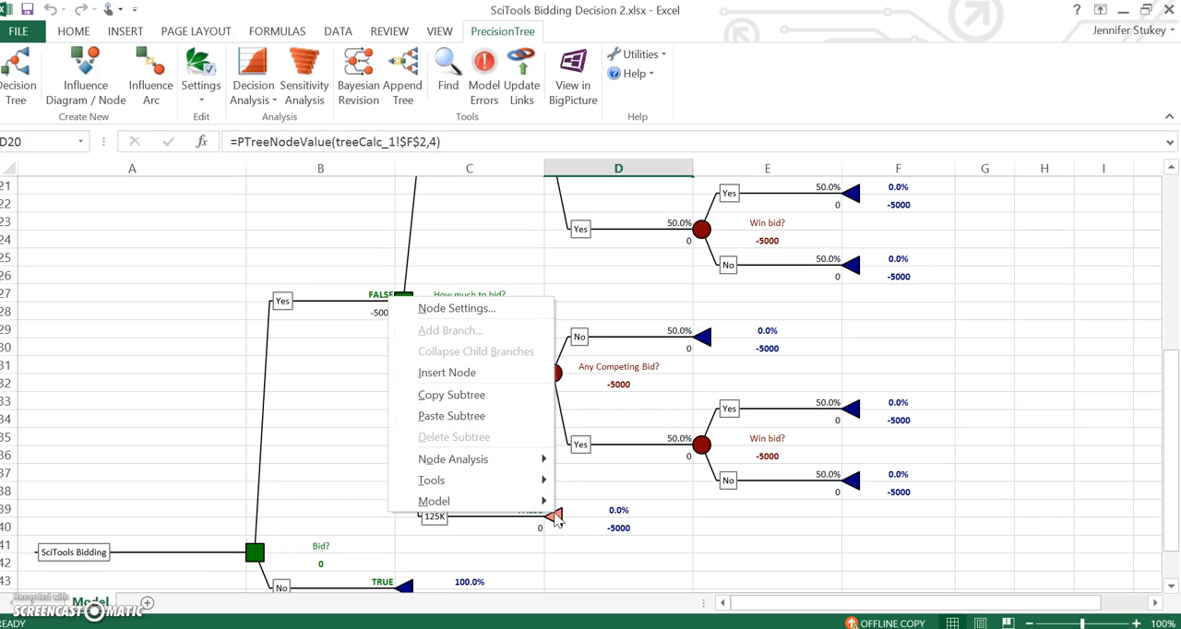
{"action": "left_click", "coordinate": [510, 423]}
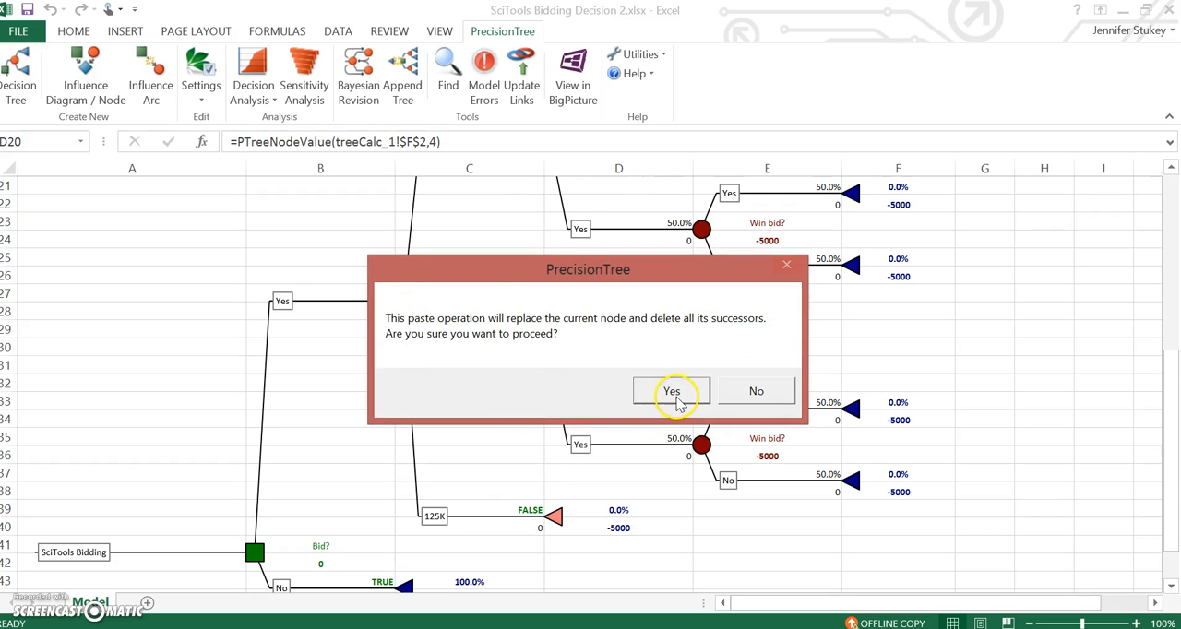
{"action": "left_click", "coordinate": [673, 392]}
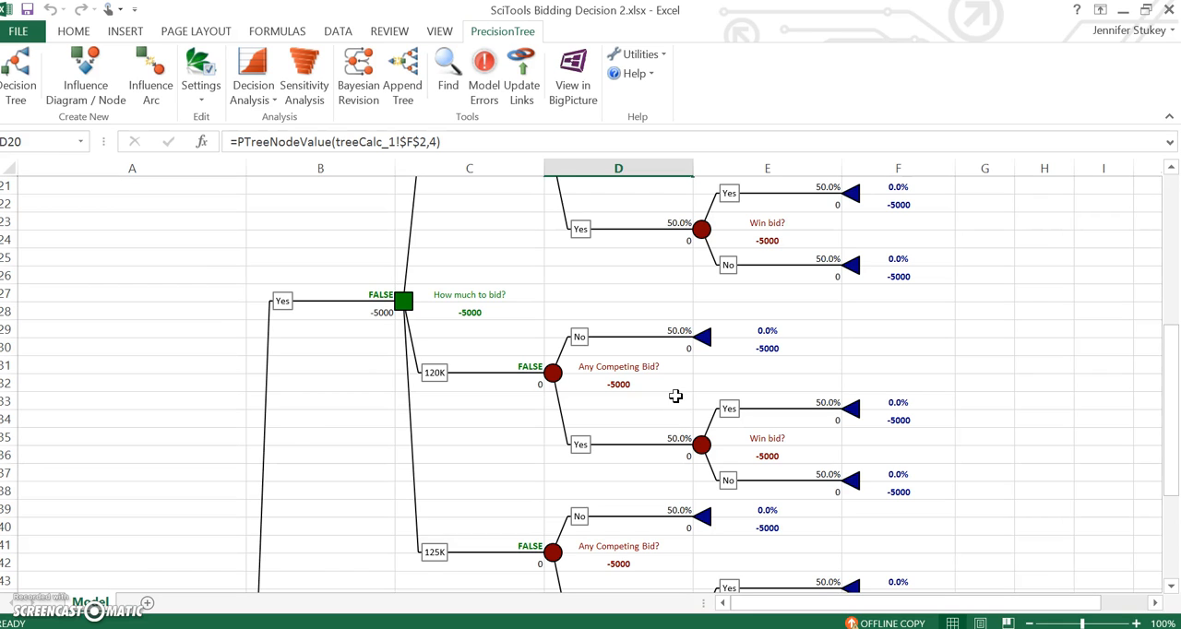
Step: Link the probability of the 115K competing-bid No branch in D17 to the no-competing-bid input with =B7
{"action": "scroll", "coordinate": [706, 312], "scroll_direction": "up", "scroll_amount": 4}
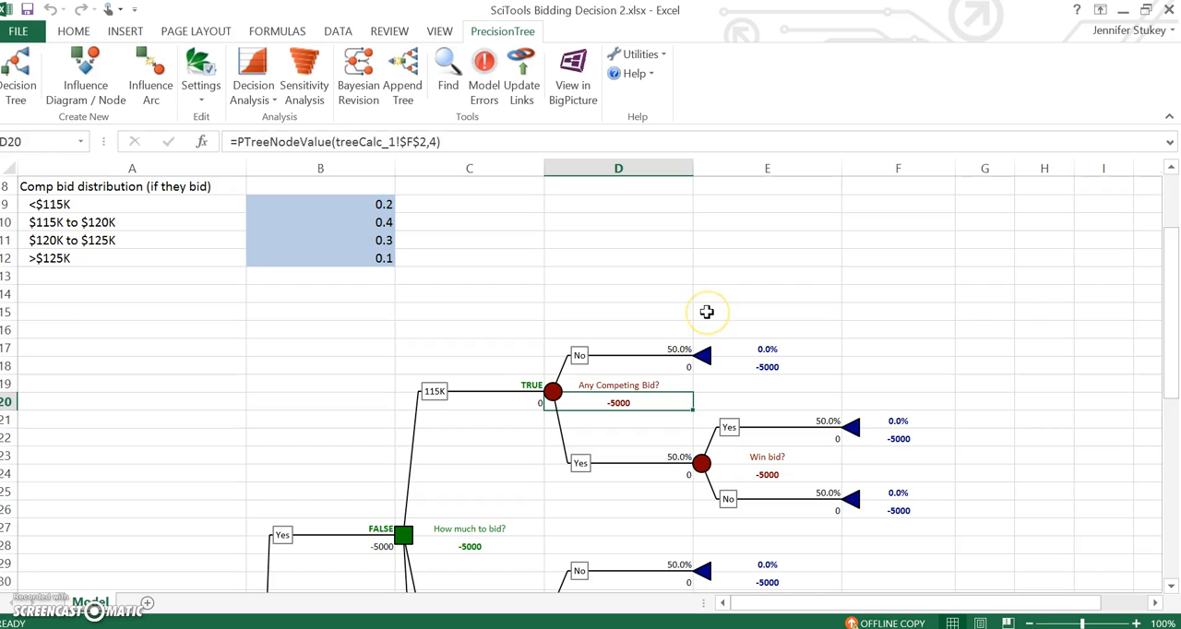
{"action": "left_click", "coordinate": [649, 346]}
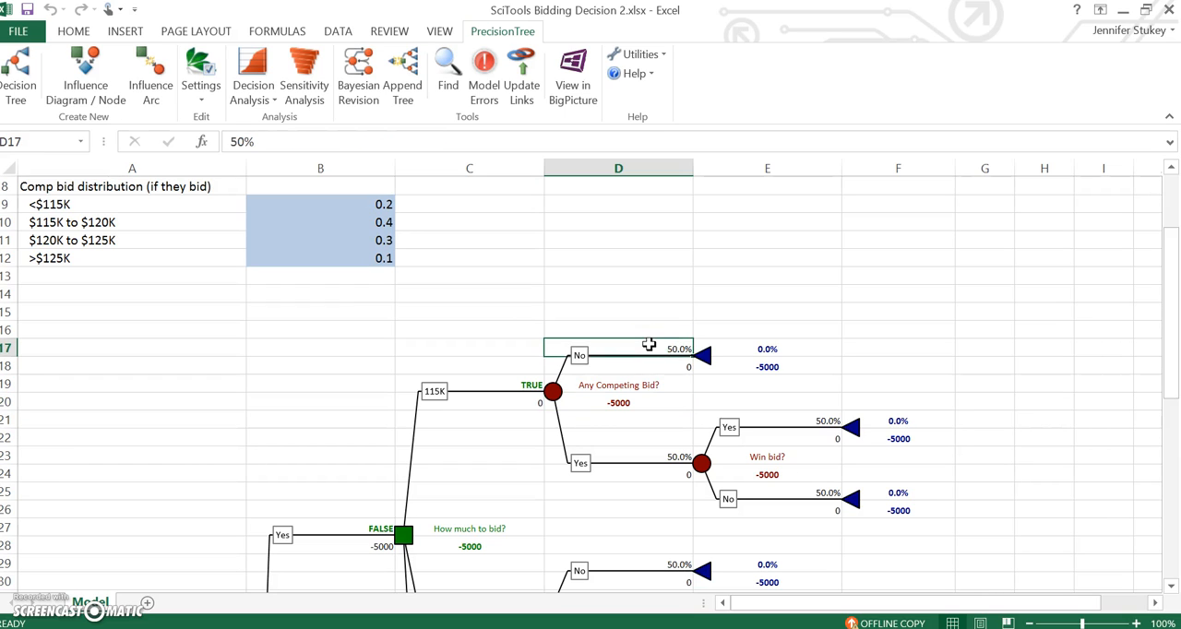
{"action": "type", "text": "="}
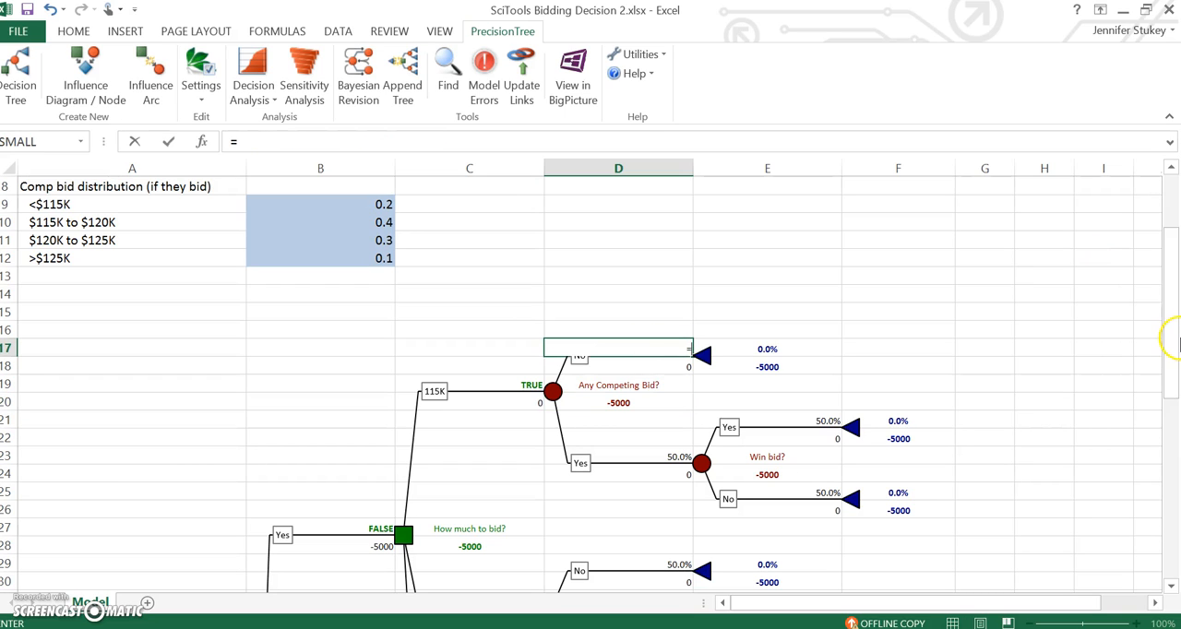
{"action": "scroll", "coordinate": [1174, 310], "scroll_direction": "up", "scroll_amount": 3}
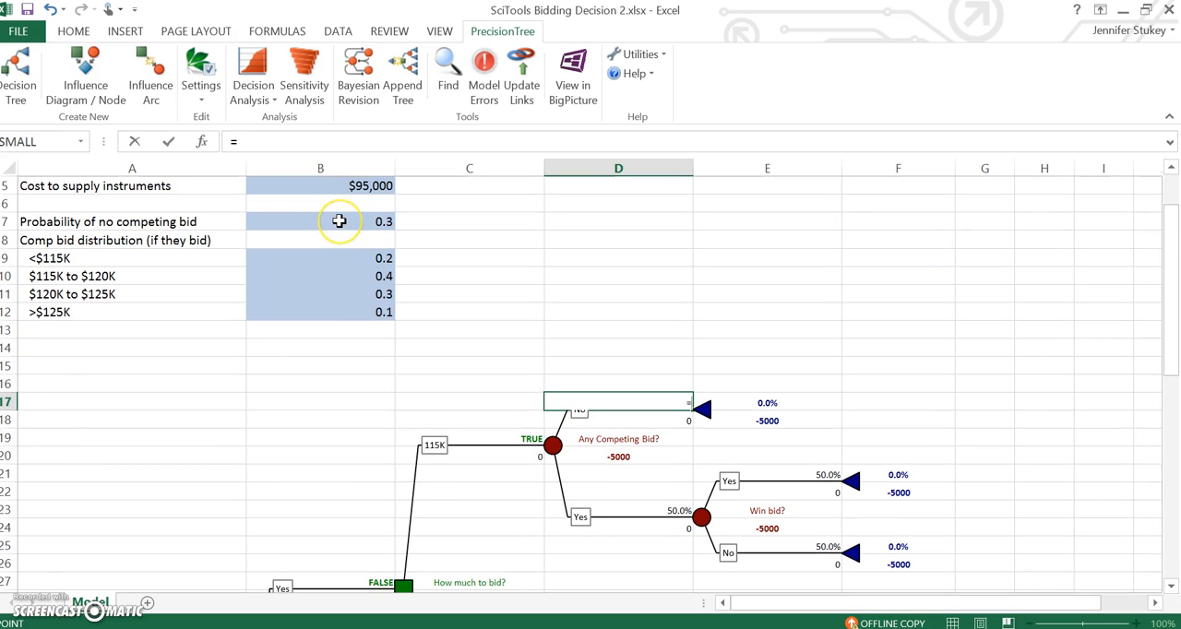
{"action": "left_click", "coordinate": [339, 221]}
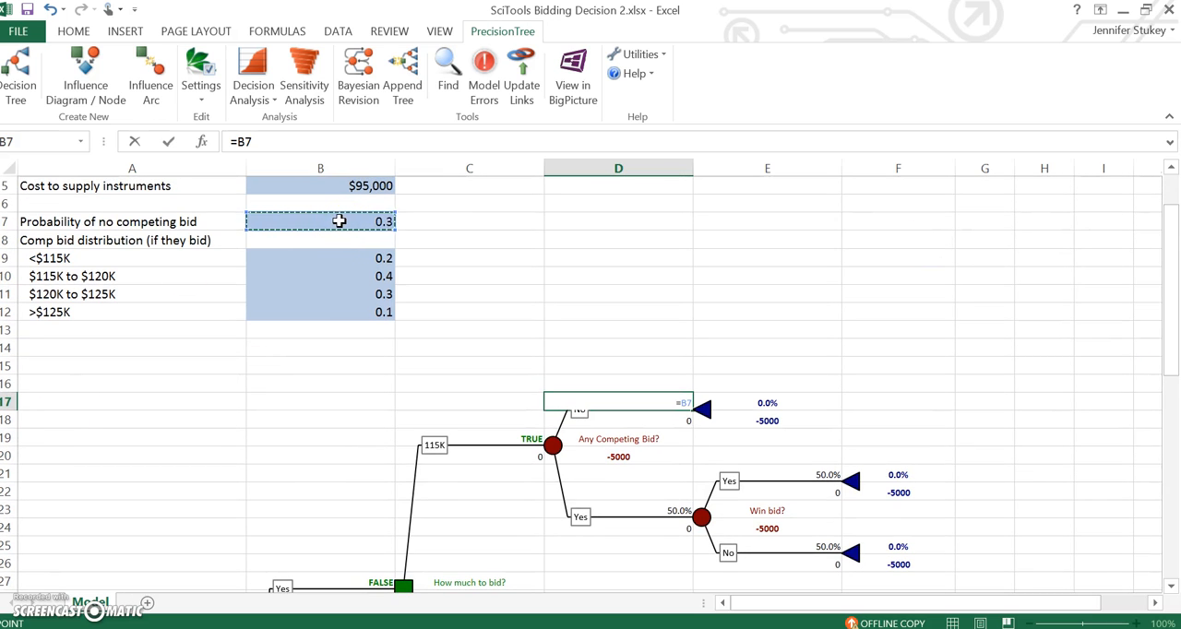
{"action": "key", "text": "Return"}
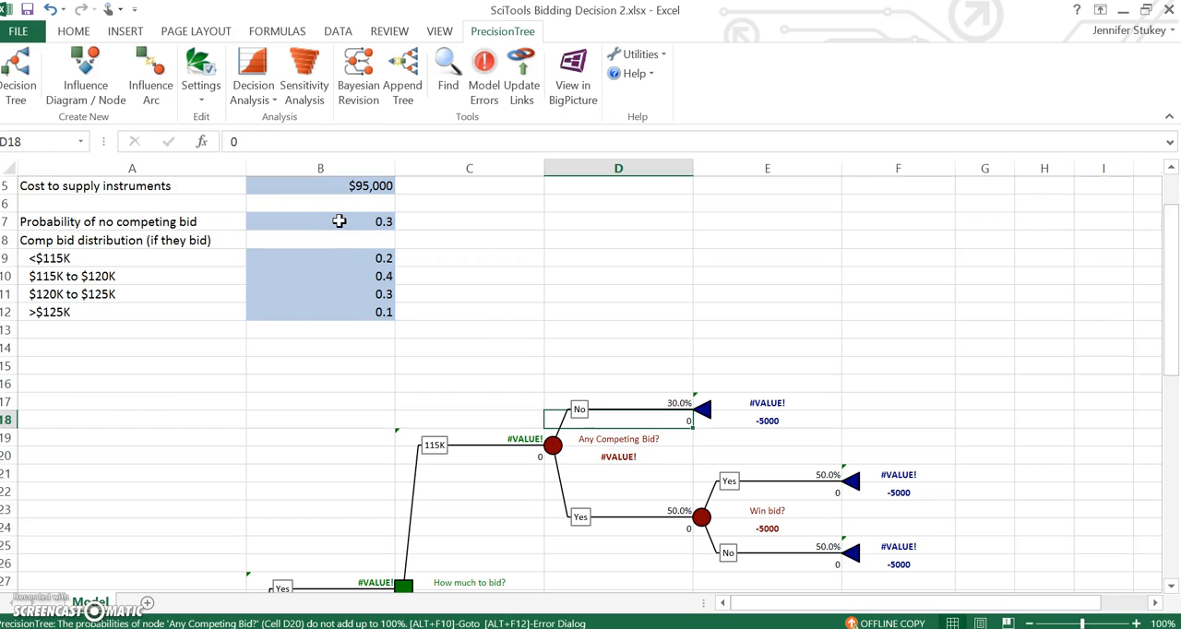
Step: Set the probability of the 115K competing-bid Yes branch in D23 to the formula =1-B7
{"action": "left_click", "coordinate": [635, 504]}
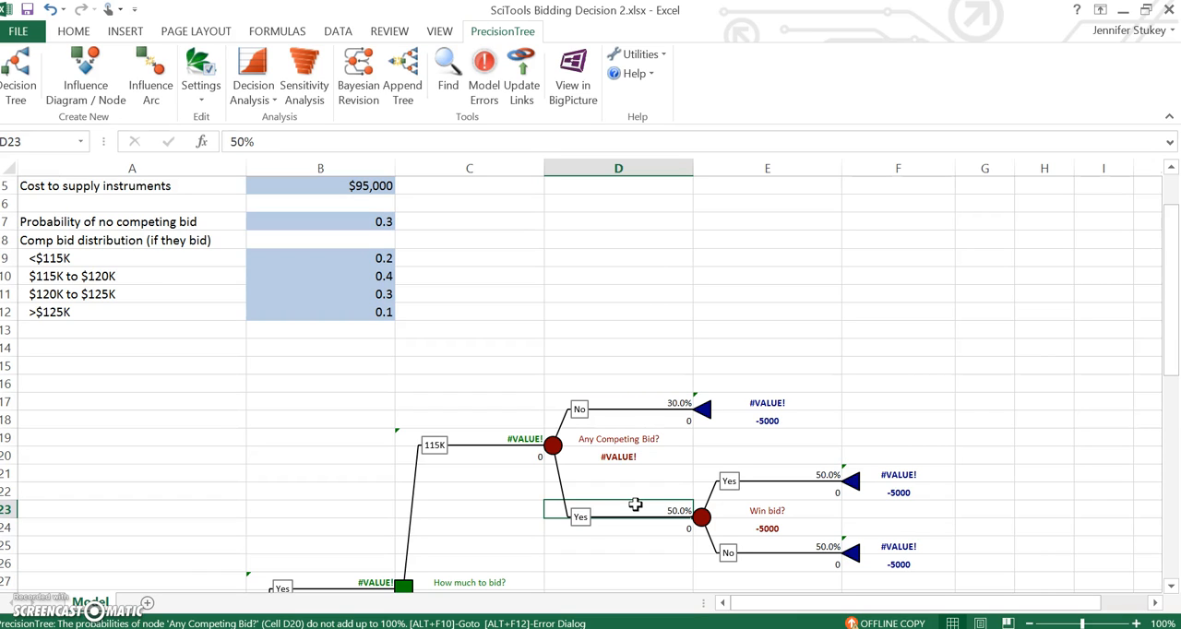
{"action": "type", "text": "=1-"}
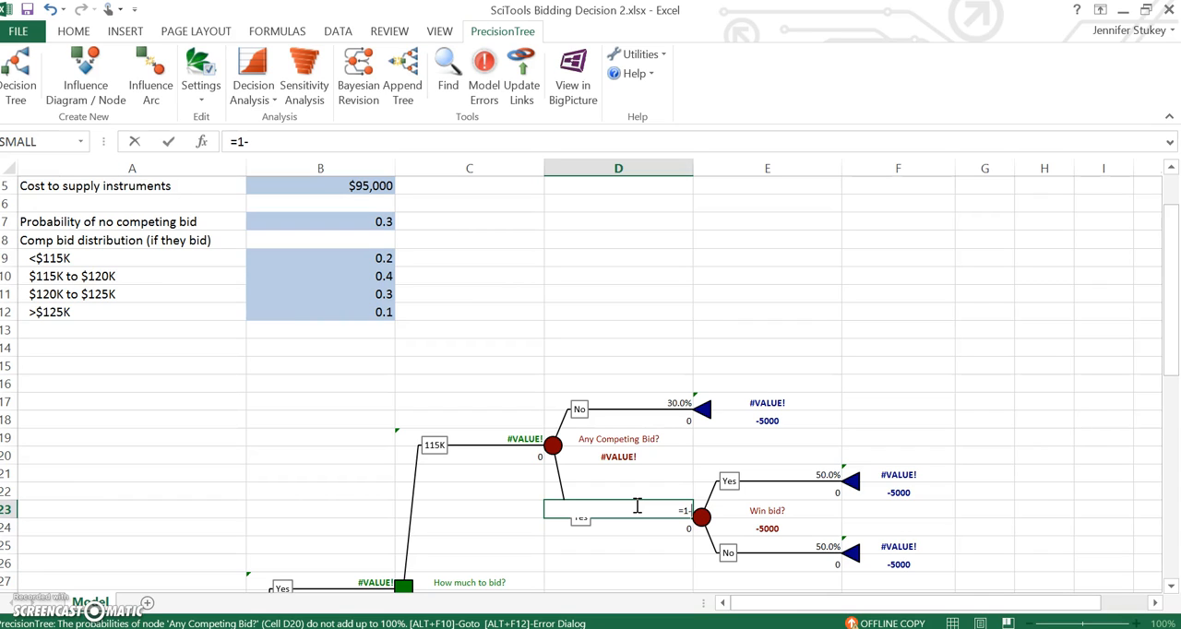
{"action": "left_click", "coordinate": [344, 233]}
{"action": "left_click", "coordinate": [345, 228]}
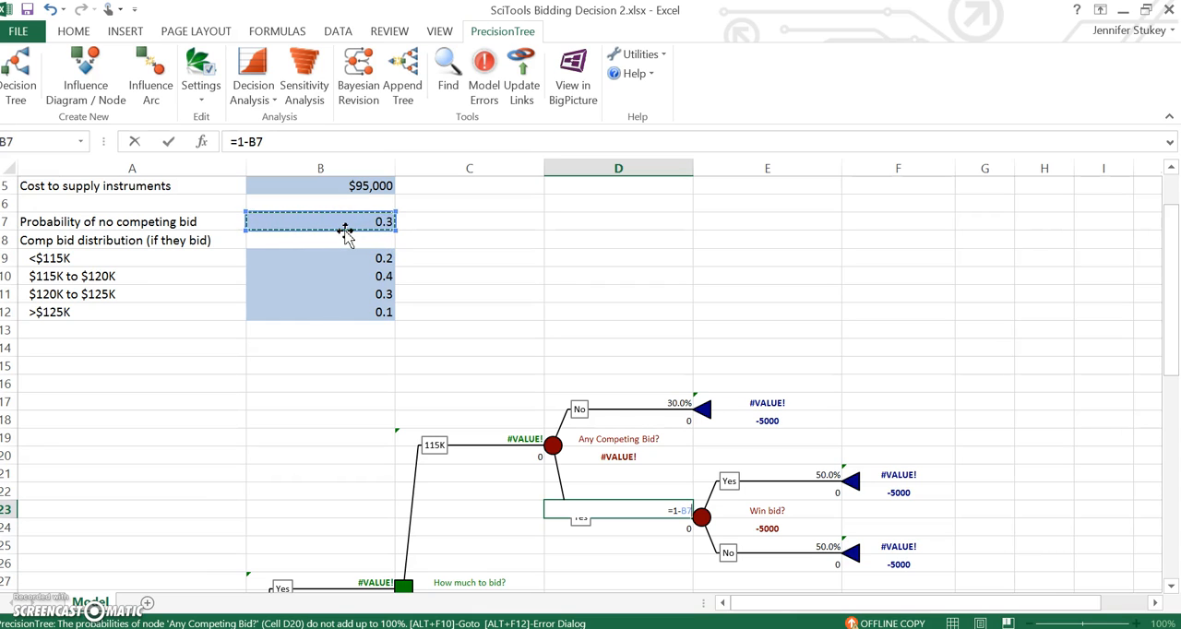
{"action": "key", "text": "Return"}
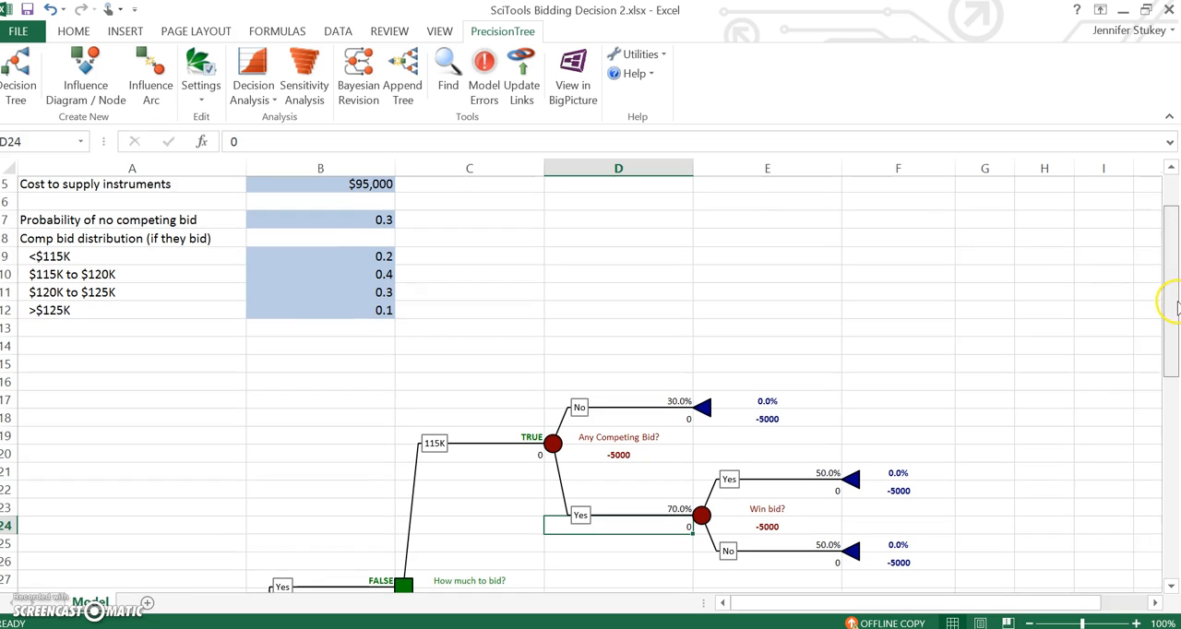
Step: Set the payoff of the 115K branch's no-competing-bid outcome in D18 to =115000-B5, the bid minus the supply cost
{"action": "scroll", "coordinate": [1169, 314], "scroll_direction": "down", "scroll_amount": 1}
{"action": "scroll", "coordinate": [1169, 328], "scroll_direction": "down", "scroll_amount": 1}
{"action": "scroll", "coordinate": [1165, 310], "scroll_direction": "up", "scroll_amount": 2}
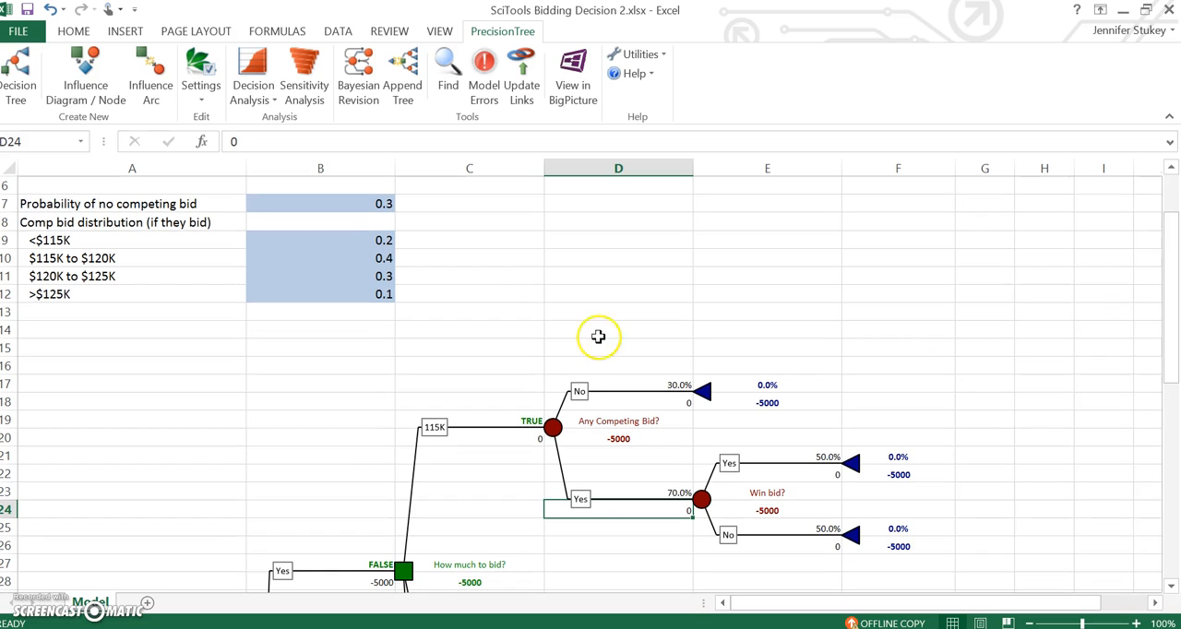
{"action": "left_click", "coordinate": [632, 381]}
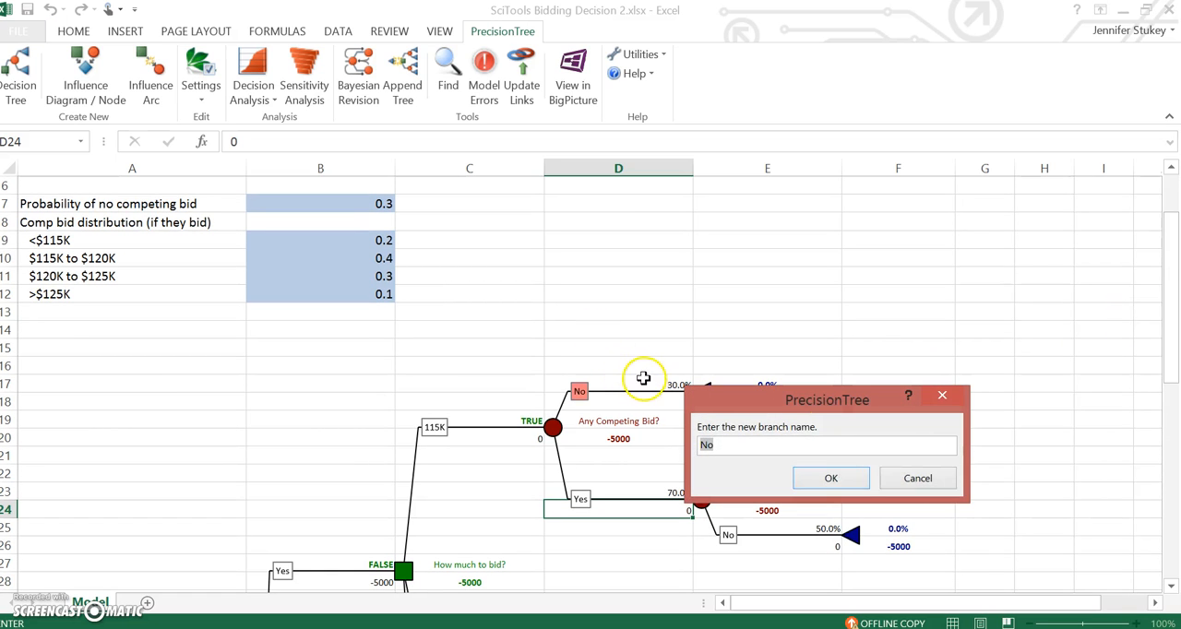
{"action": "left_click", "coordinate": [938, 484]}
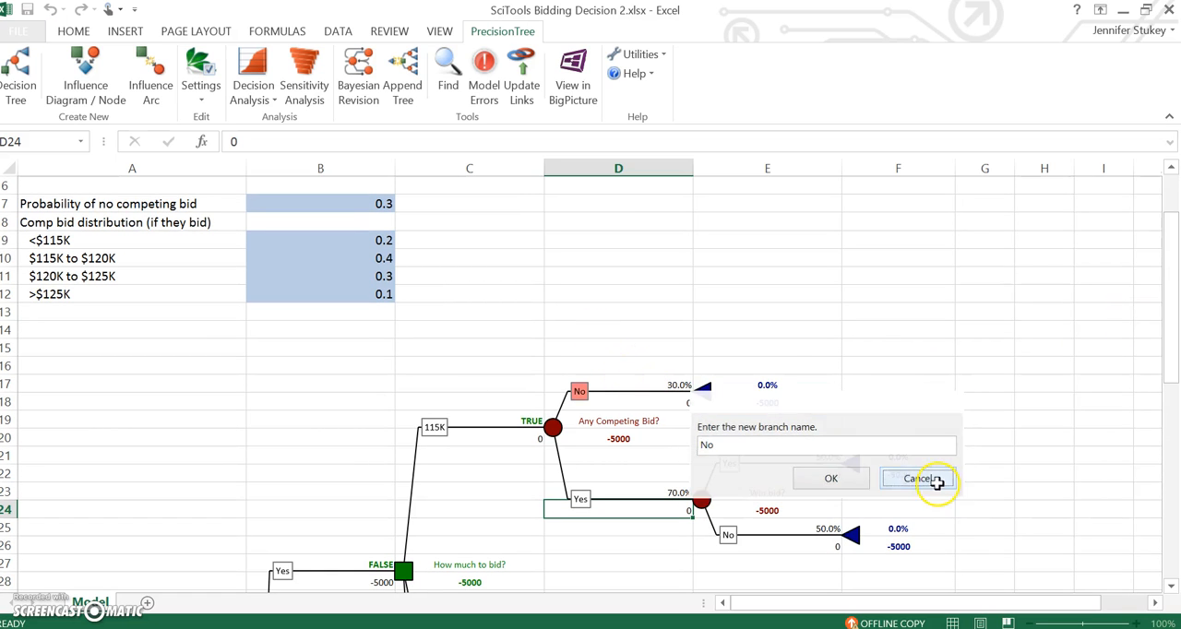
{"action": "left_click", "coordinate": [654, 402]}
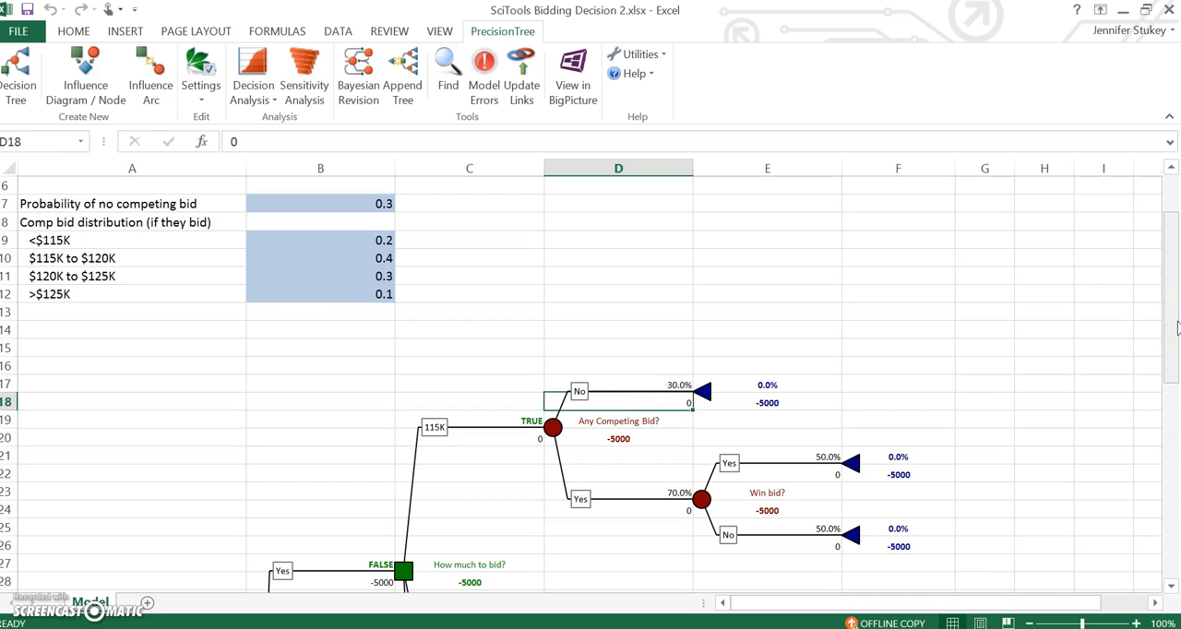
{"action": "left_click_drag", "start_coordinate": [1177, 323], "coordinate": [1177, 297]}
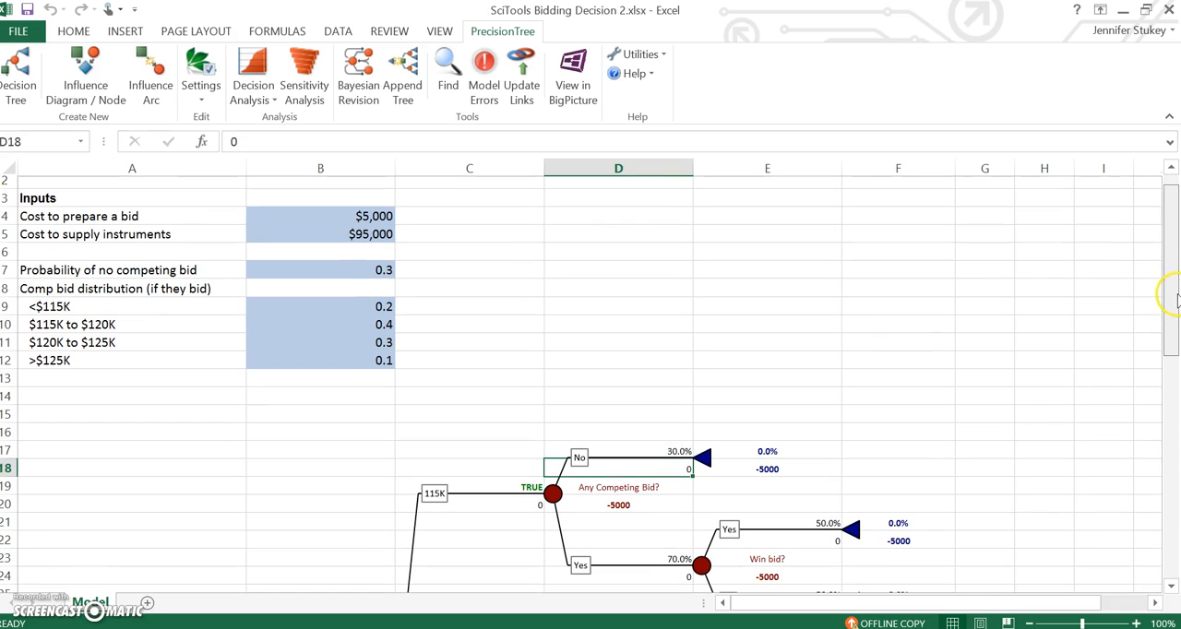
{"action": "type", "text": "="}
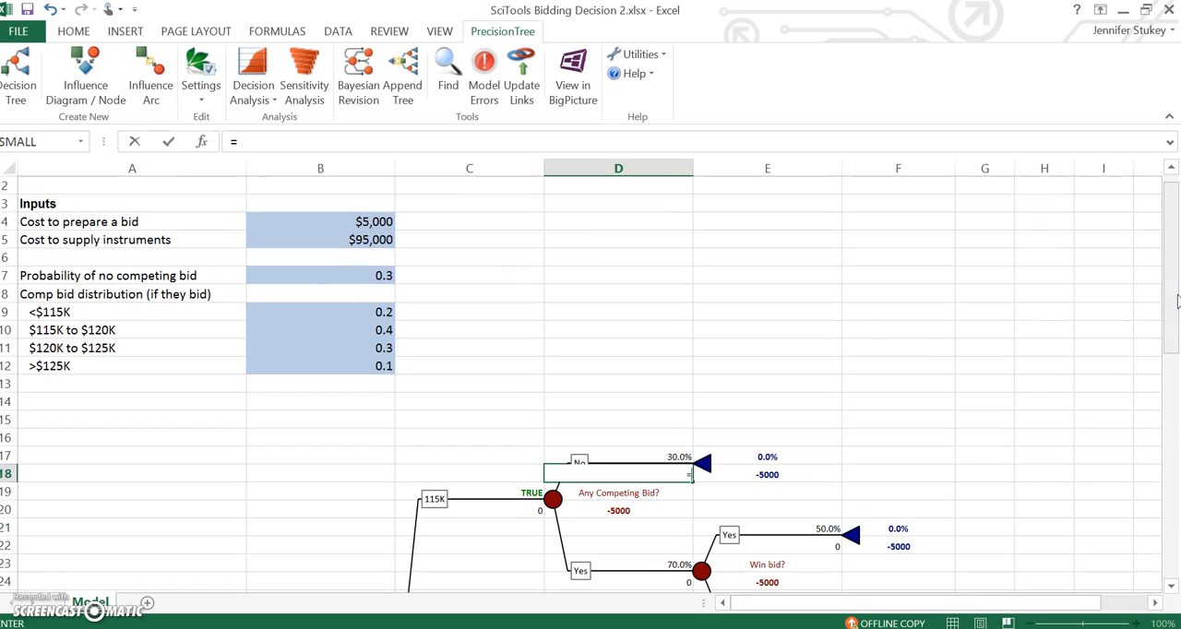
{"action": "type", "text": "115000-"}
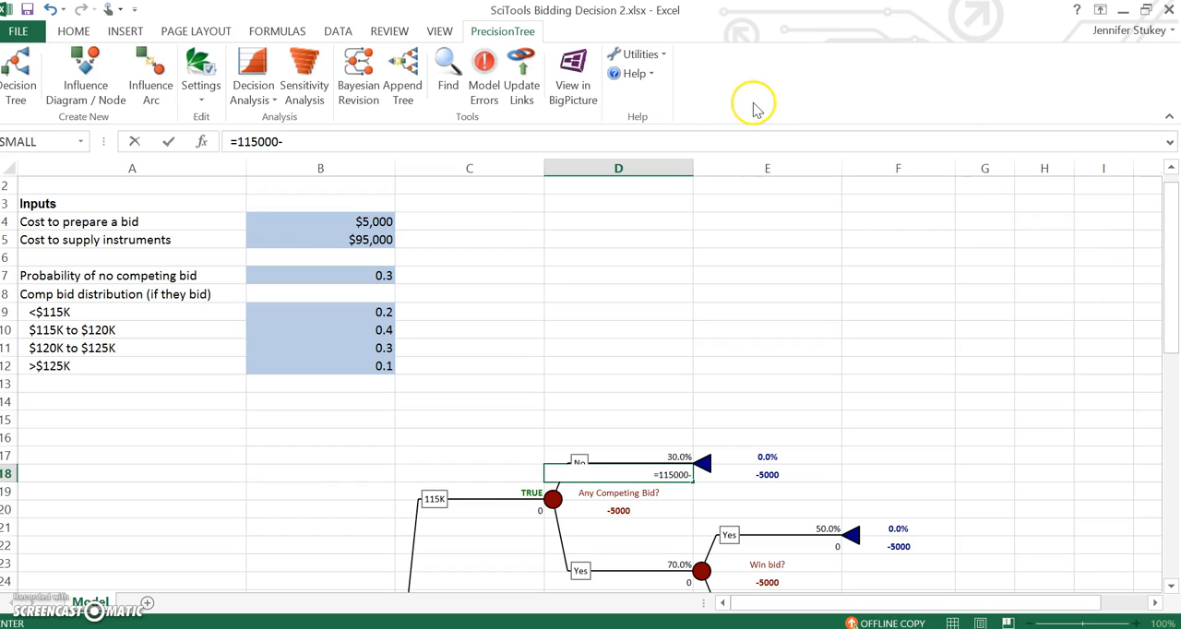
{"action": "left_click", "coordinate": [372, 242]}
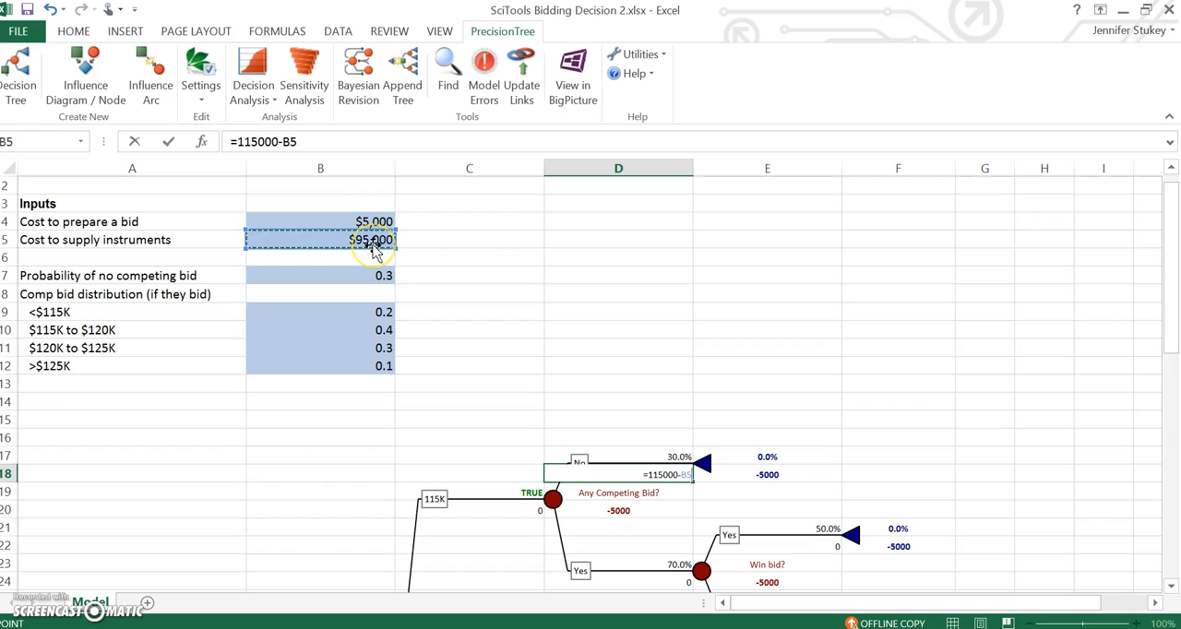
{"action": "key", "text": "Return"}
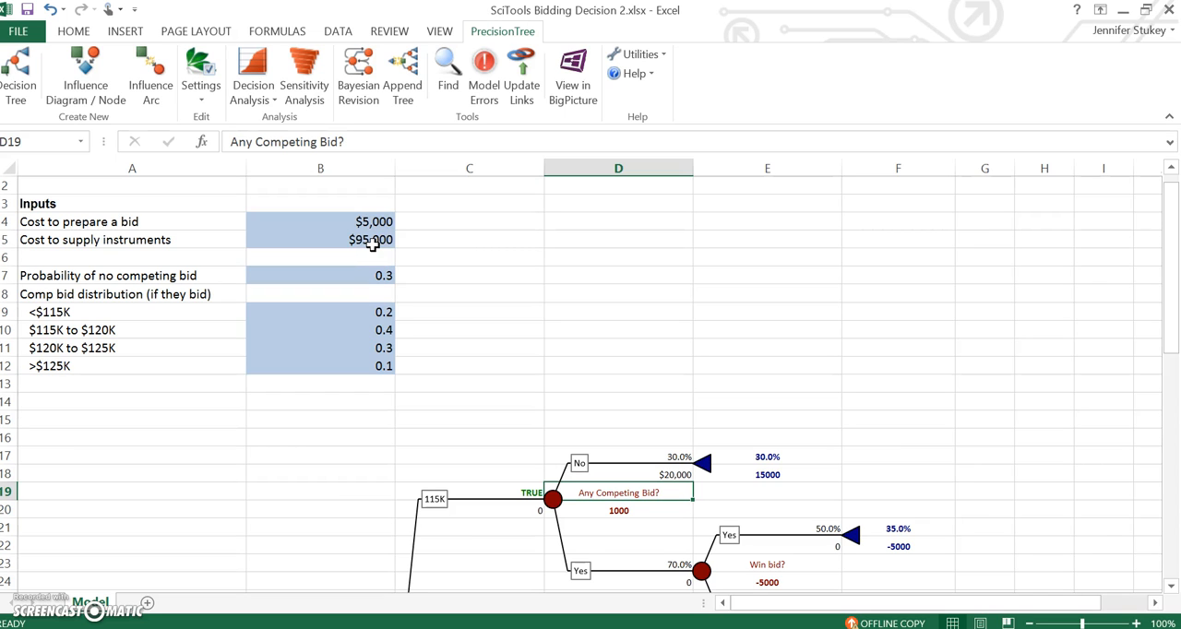
Step: Set the probability of the 115K win-bid Yes branch in E21 to =SUM(B10:B12)
{"action": "key", "text": "Down"}
{"action": "key", "text": "Down"}
{"action": "key", "text": "Down"}
{"action": "key", "text": "Down"}
{"action": "key", "text": "Down"}
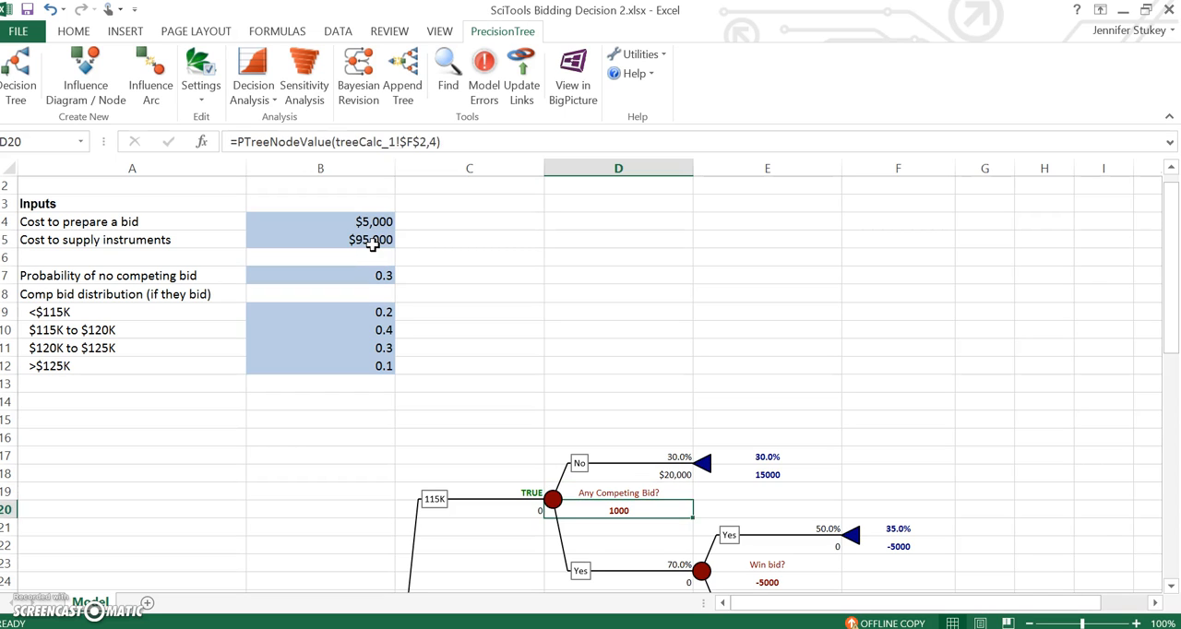
{"action": "key", "text": "Up"}
{"action": "key", "text": "Up"}
{"action": "key", "text": "Up"}
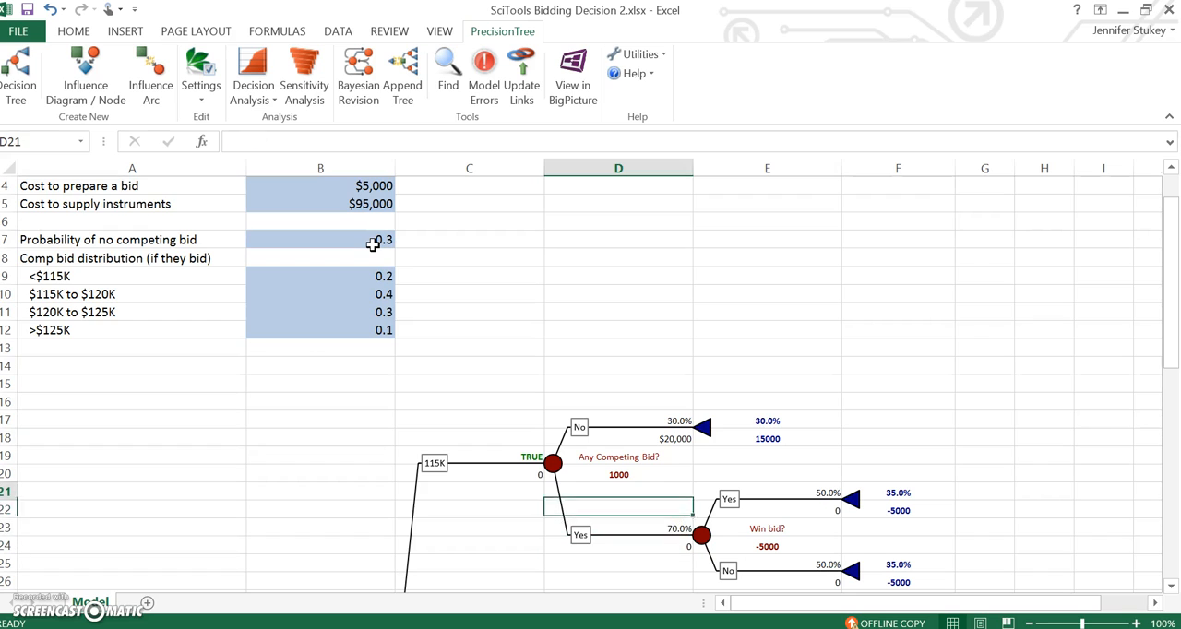
{"action": "key", "text": "Down"}
{"action": "key", "text": "Down"}
{"action": "key", "text": "Up"}
{"action": "key", "text": "Up"}
{"action": "key", "text": "Right"}
{"action": "key", "text": "Down"}
{"action": "key", "text": "Down"}
{"action": "key", "text": "Down"}
{"action": "key", "text": "Up"}
{"action": "key", "text": "Up"}
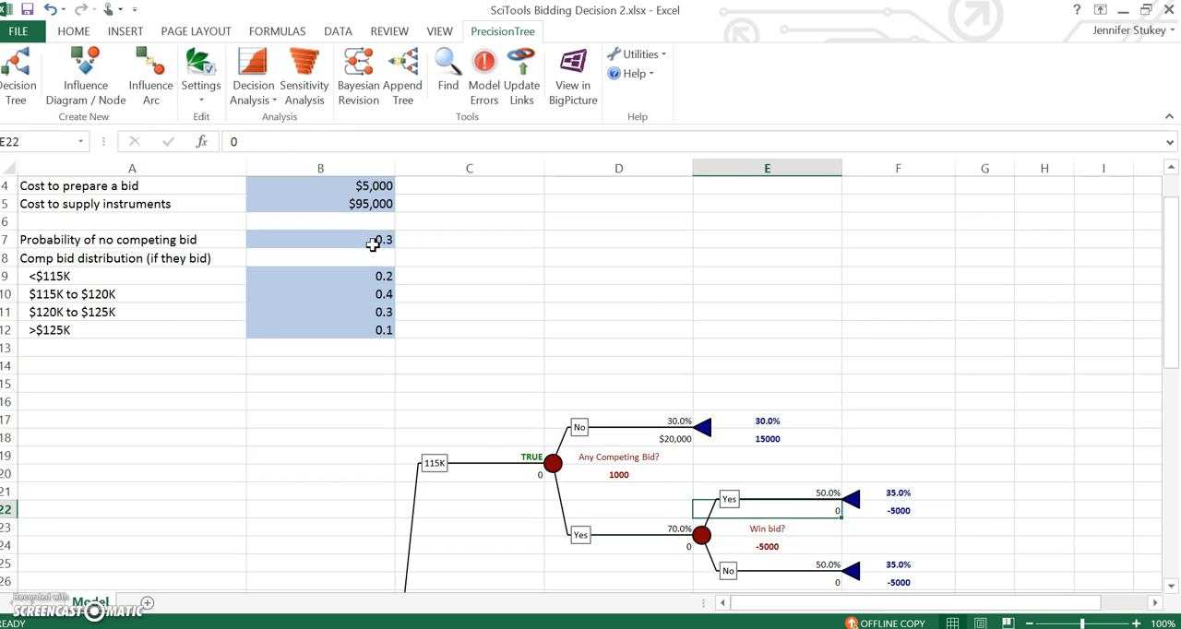
{"action": "key", "text": "Up"}
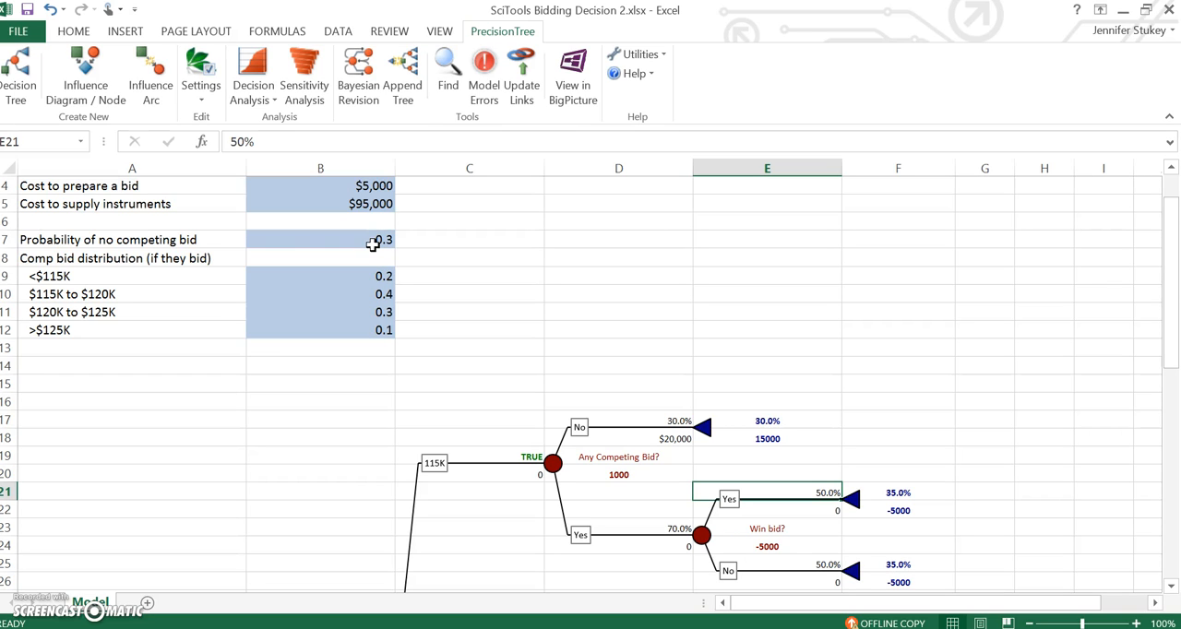
{"action": "type", "text": "="}
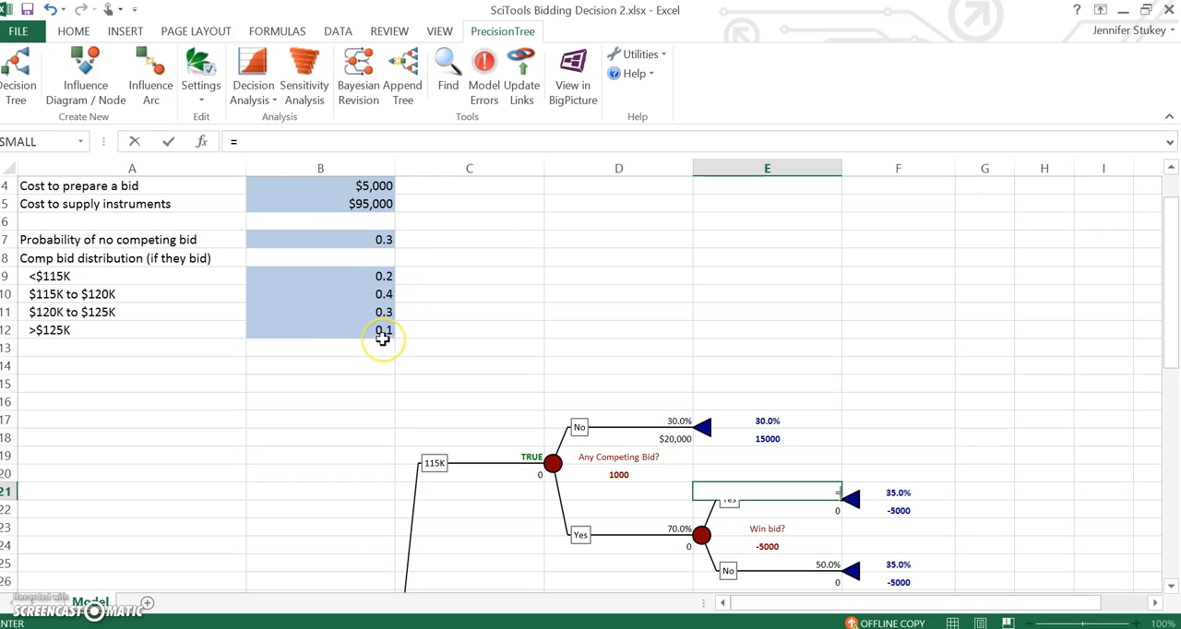
{"action": "type", "text": "sum("}
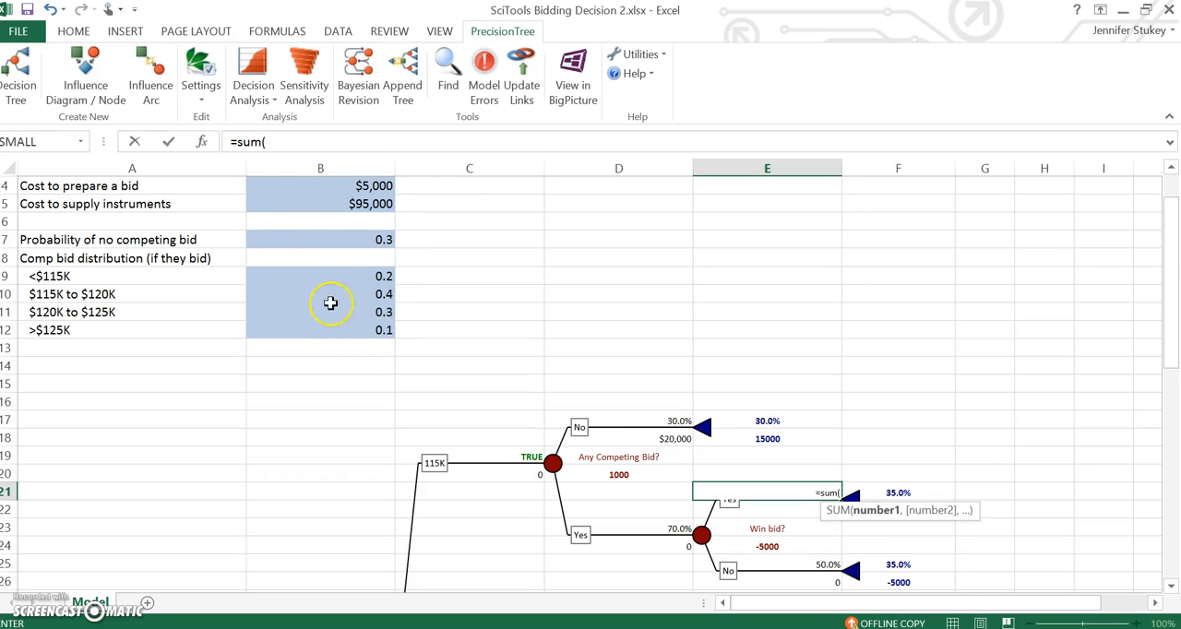
{"action": "left_click_drag", "start_coordinate": [335, 290], "coordinate": [341, 321]}
{"action": "type", "text": ")"}
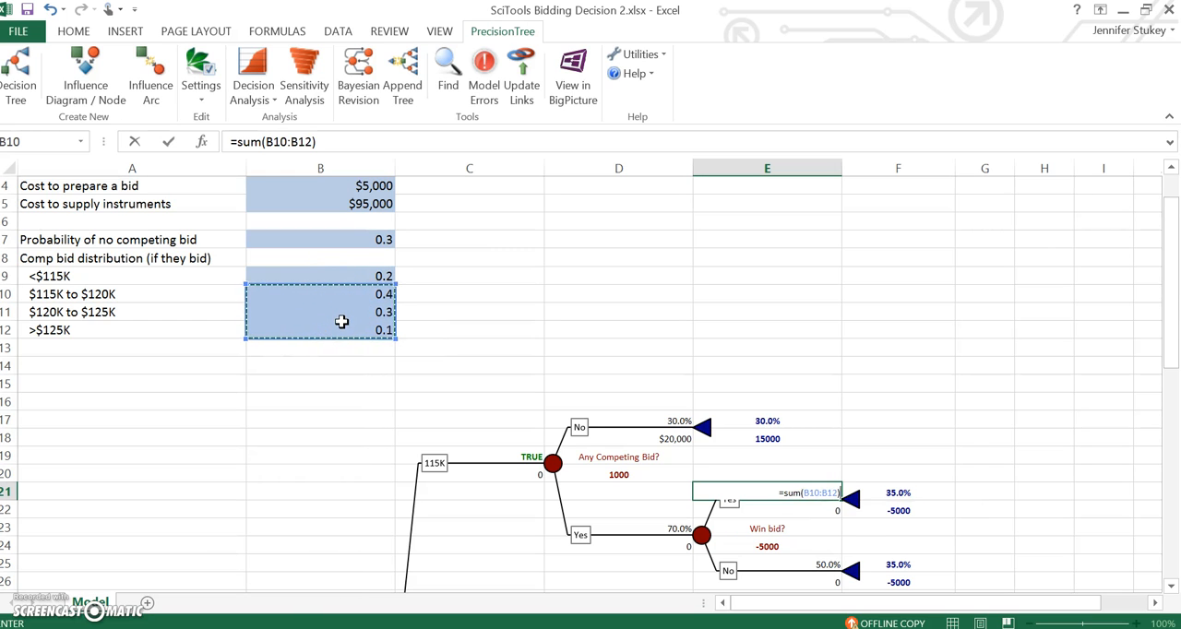
{"action": "key", "text": "ctrl+Return"}
{"action": "key", "text": "Down"}
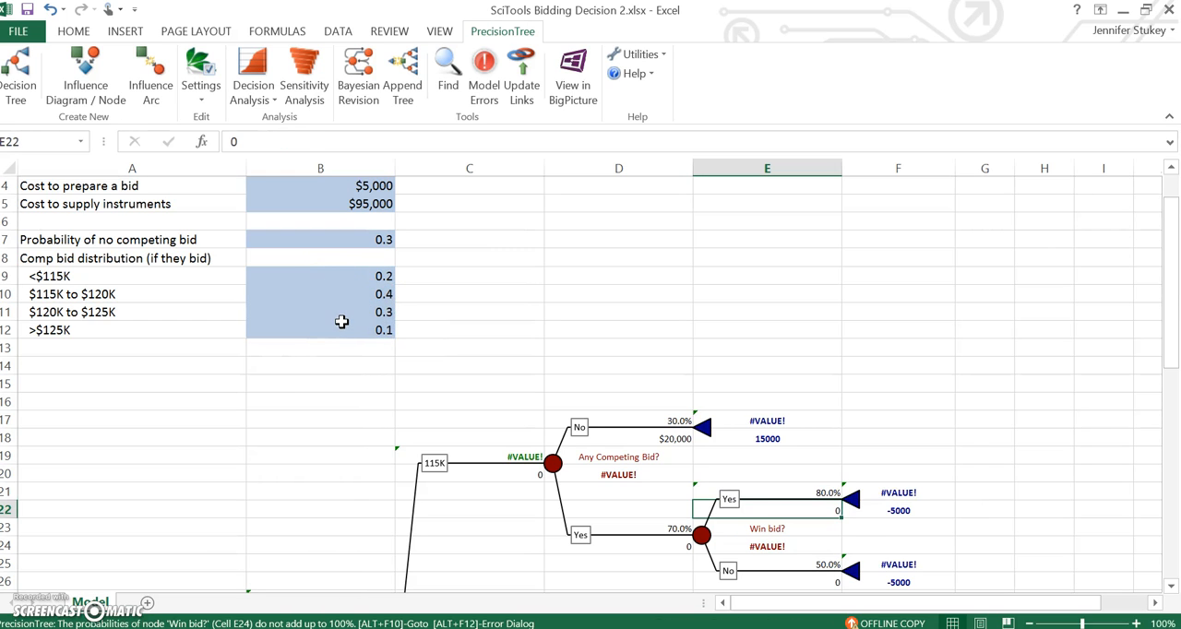
Step: Set the probability of the 115K win-bid No branch in E25 to the formula =1-E21
{"action": "left_click", "coordinate": [787, 557]}
{"action": "type", "text": "=1-"}
{"action": "left_click", "coordinate": [810, 492]}
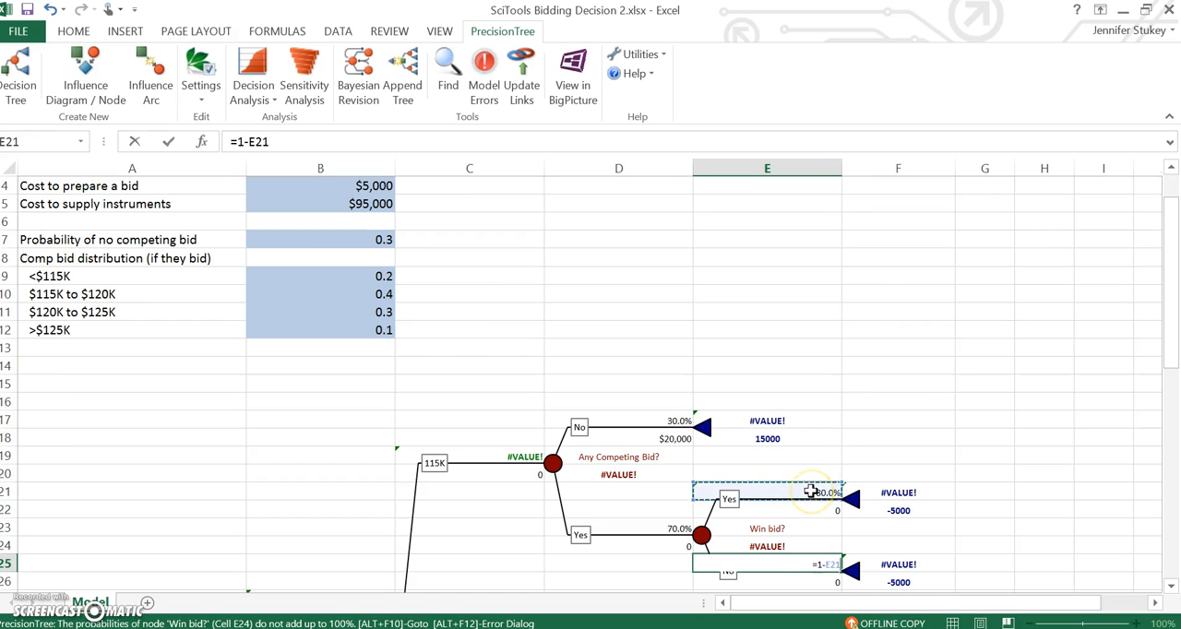
{"action": "key", "text": "Return"}
Step: Link the payoff of the 115K win-bid Yes branch in E22 to the no-competing-bid payoff with =D18
{"action": "key", "text": "Up"}
{"action": "key", "text": "Up"}
{"action": "key", "text": "Up"}
{"action": "key", "text": "Up"}
{"action": "key", "text": "Up"}
{"action": "key", "text": "Down"}
{"action": "type", "text": "="}
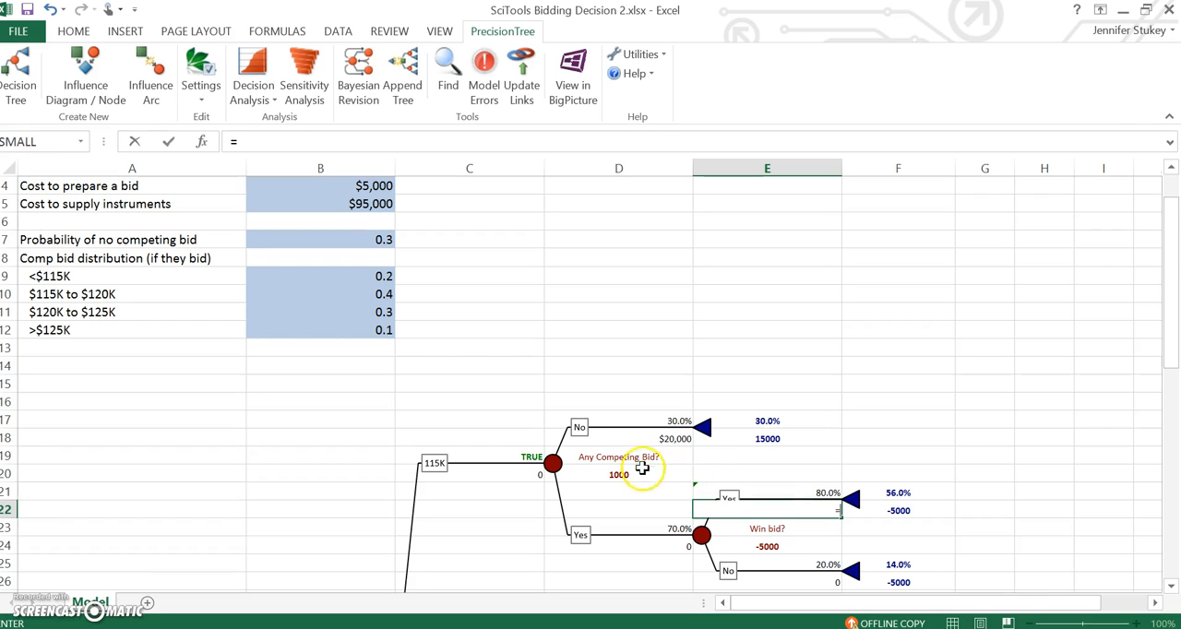
{"action": "left_click", "coordinate": [657, 438]}
{"action": "key", "text": "Return"}
Step: Link the probability of the 120K competing-bid No branch in D29 to the no-competing-bid input with =B7
{"action": "key", "text": "Down"}
{"action": "key", "text": "Down"}
{"action": "key", "text": "Down"}
{"action": "key", "text": "Down"}
{"action": "key", "text": "Down"}
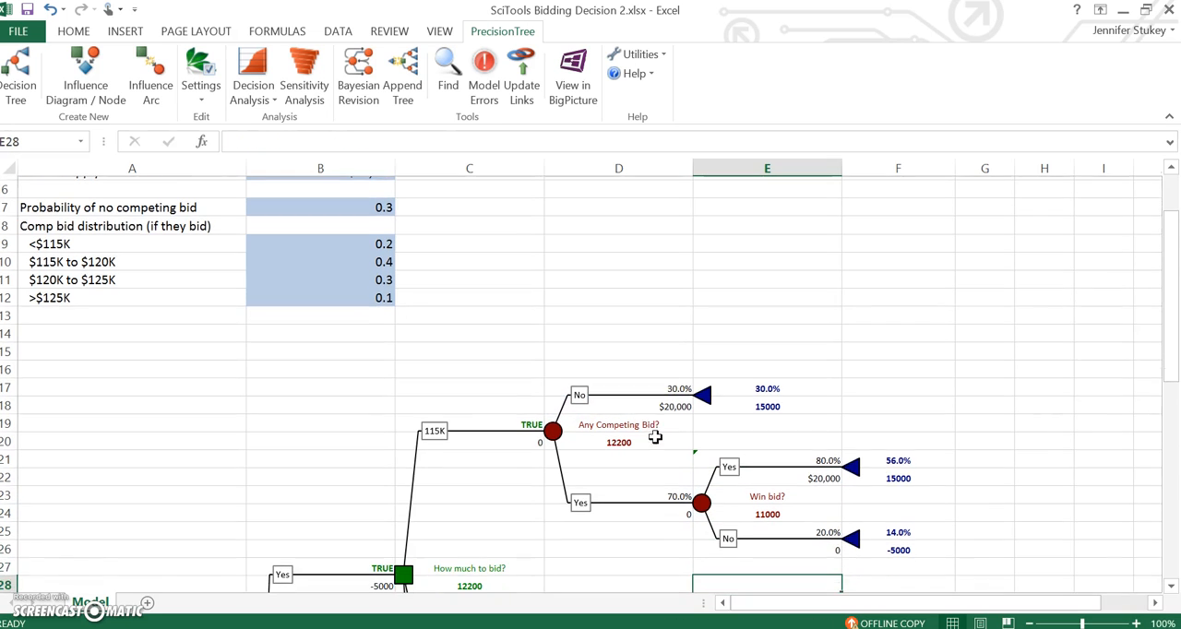
{"action": "key", "text": "Down"}
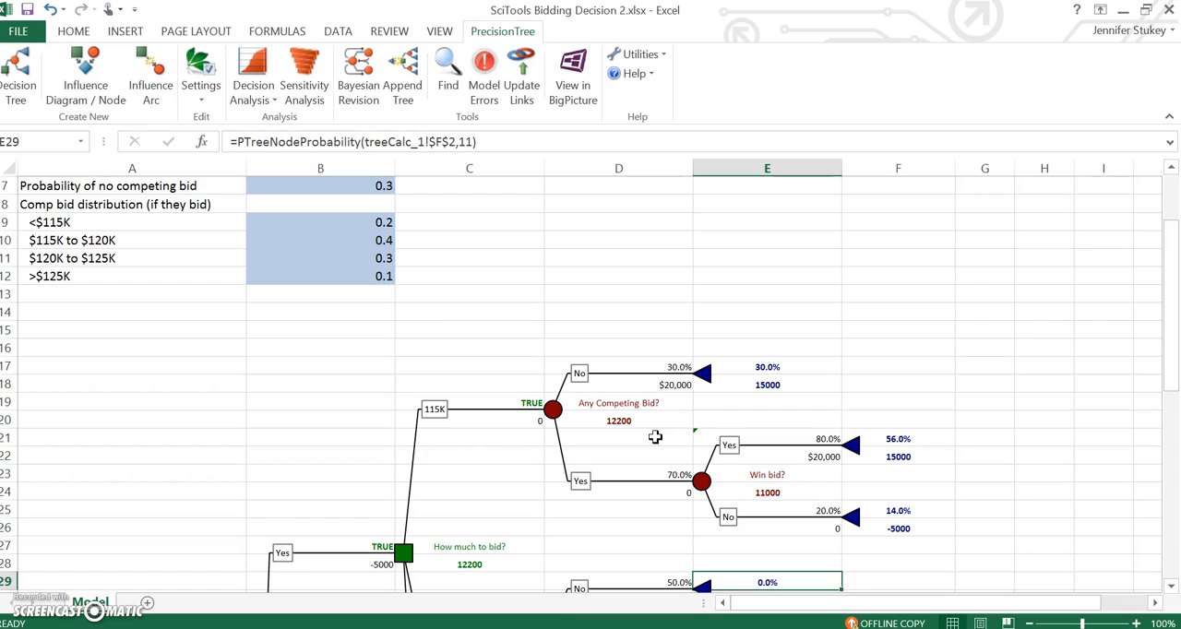
{"action": "key", "text": "Down"}
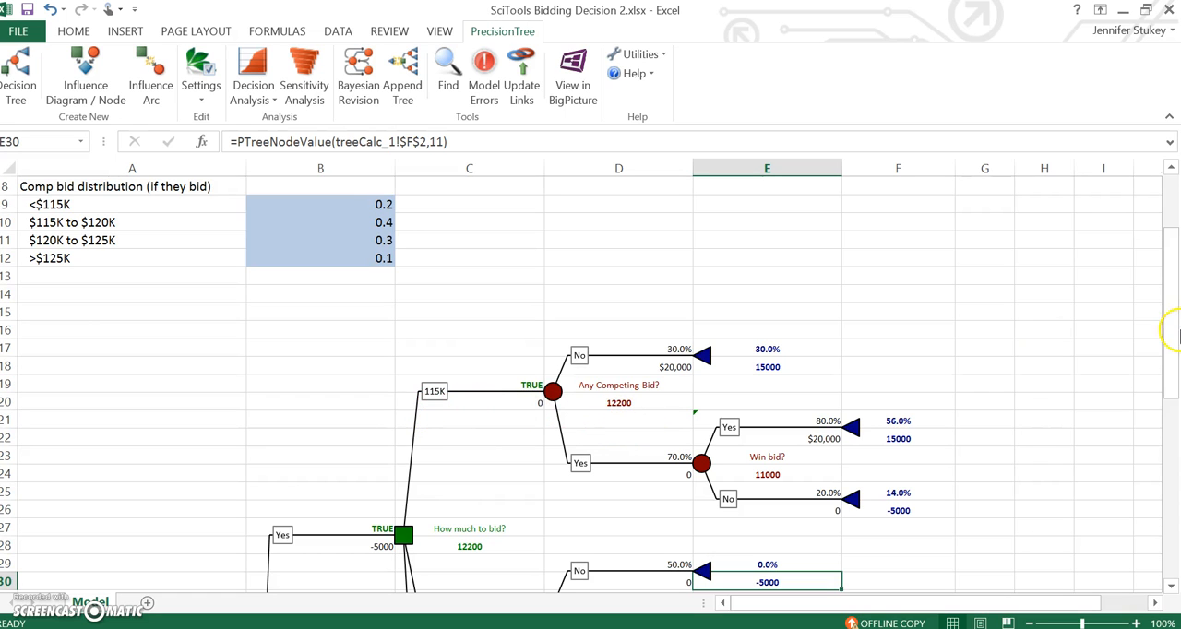
{"action": "left_click_drag", "start_coordinate": [1169, 318], "coordinate": [1171, 380]}
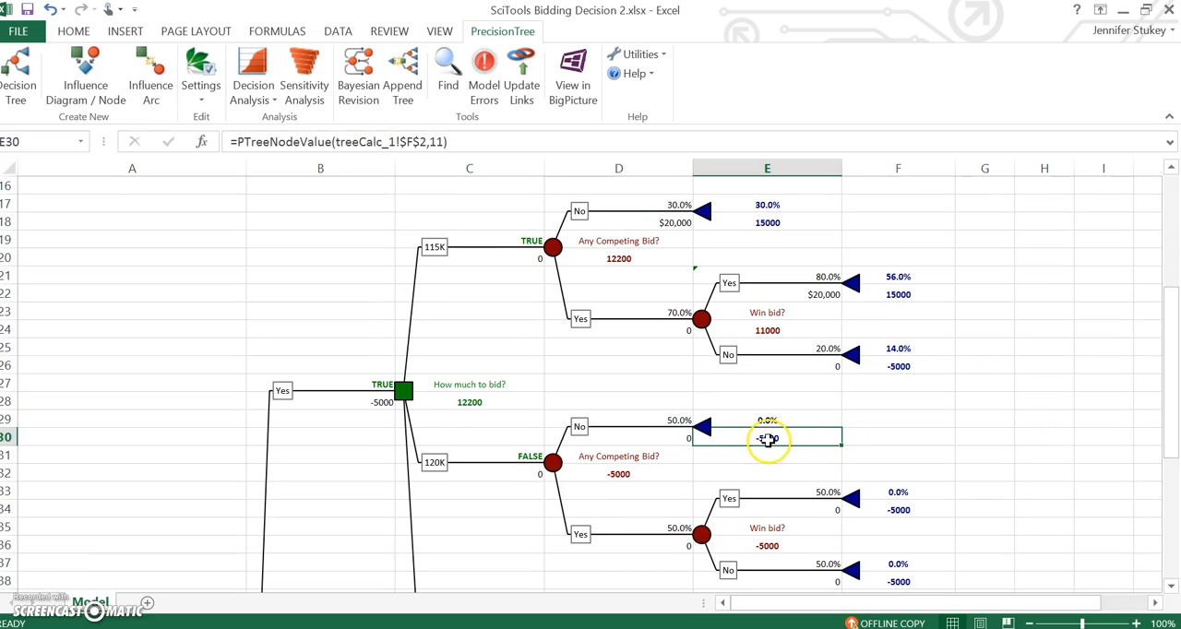
{"action": "left_click", "coordinate": [658, 415]}
{"action": "type", "text": "="}
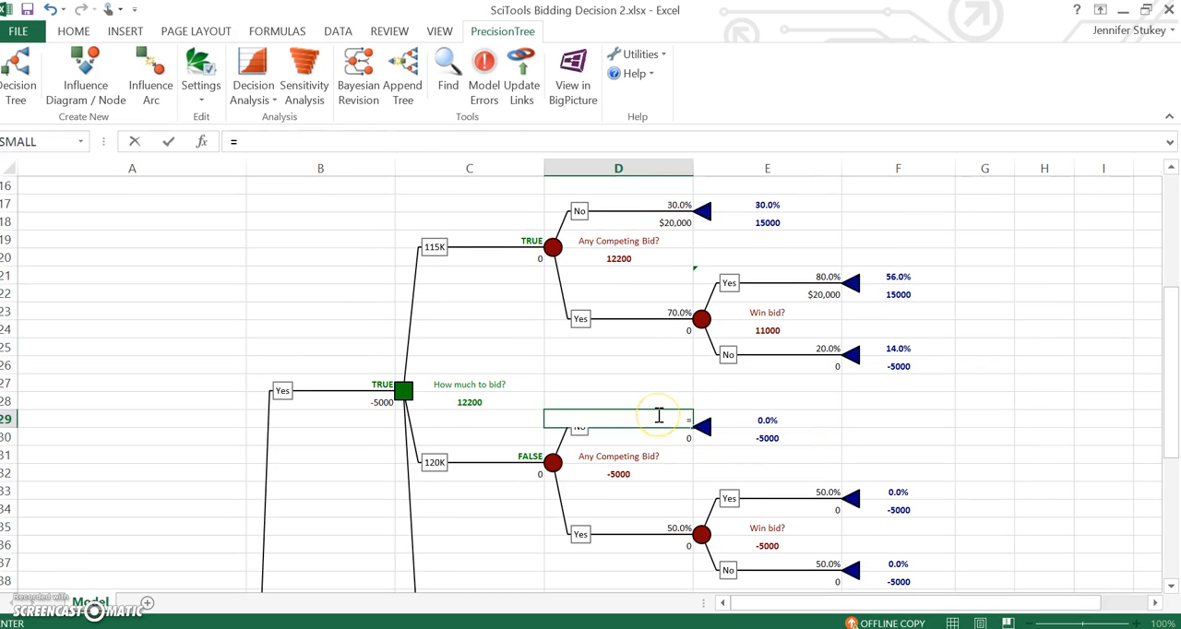
{"action": "type", "text": "b7"}
{"action": "key", "text": "Return"}
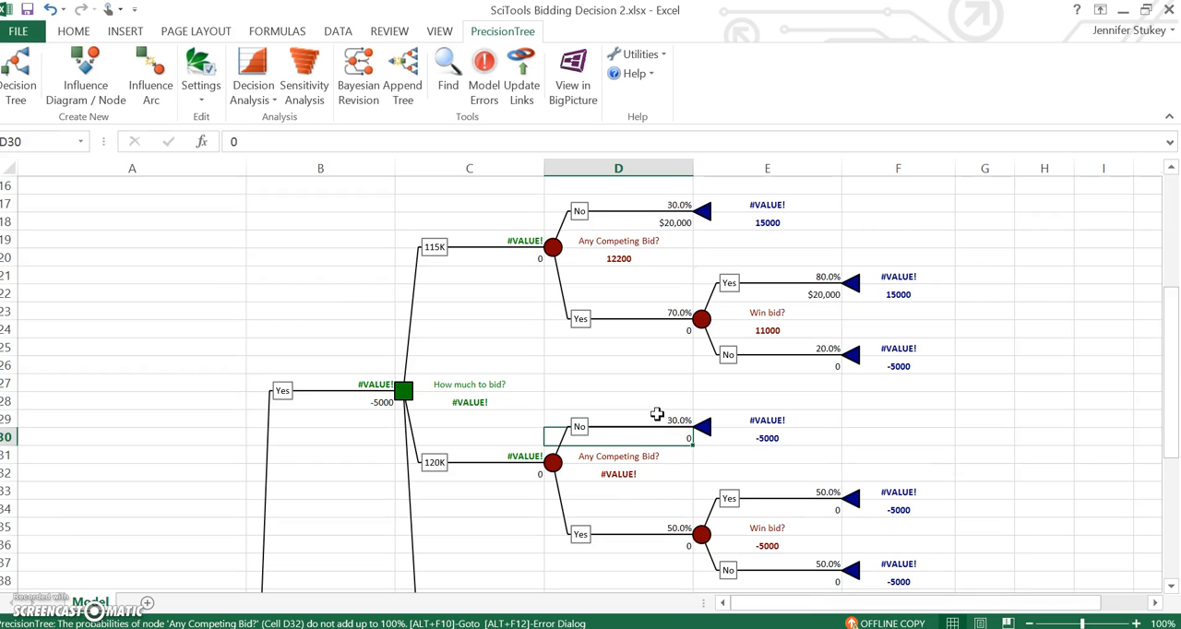
Step: Set the probability of the 120K competing-bid Yes branch in D35 to the formula =1-D29
{"action": "left_click", "coordinate": [665, 525]}
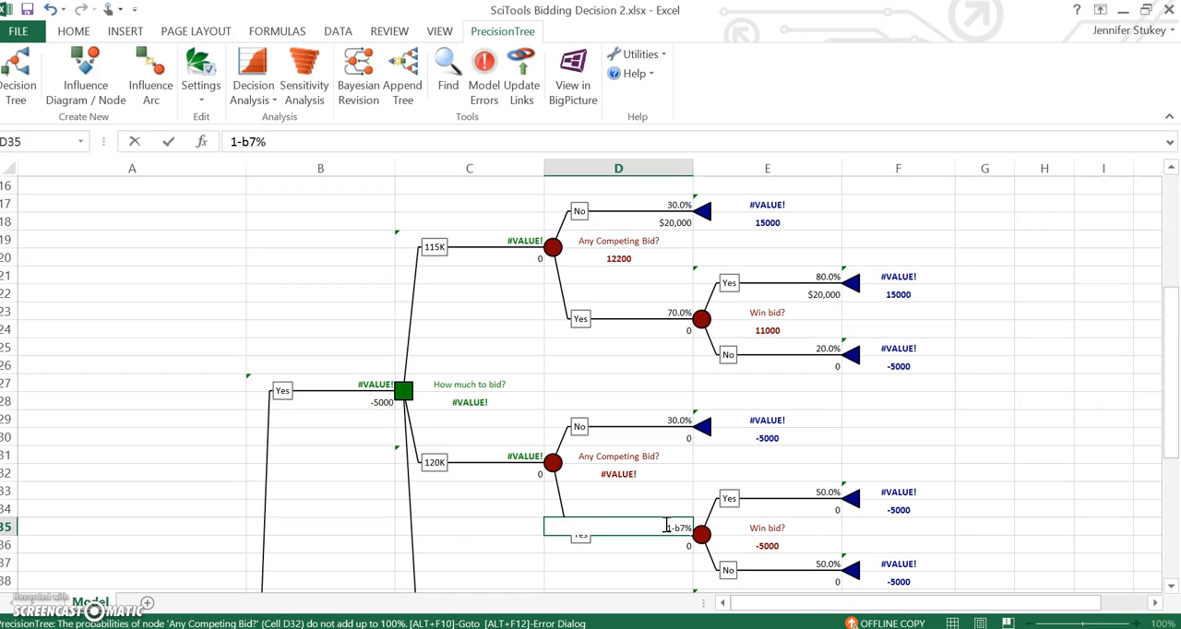
{"action": "key", "text": "Return"}
{"action": "left_click", "coordinate": [666, 526]}
{"action": "key", "text": "Delete"}
{"action": "type", "text": "="}
{"action": "type", "text": "1-D29"}
{"action": "key", "text": "Return"}
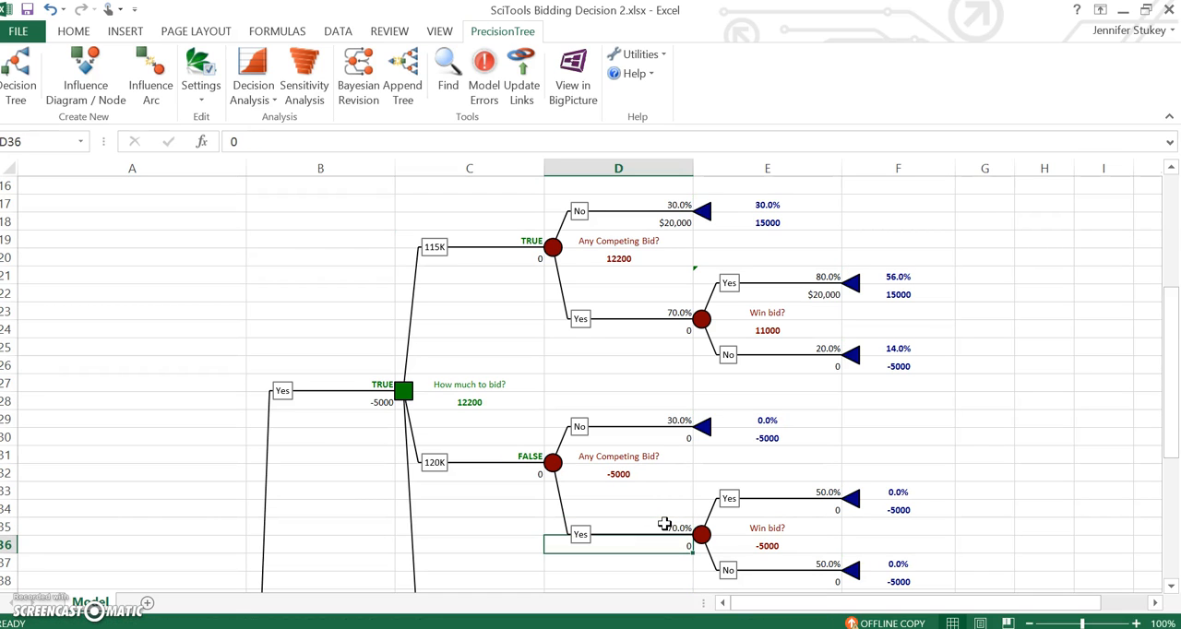
Step: Set the payoff of the 120K branch's no-competing-bid outcome in D30 to =120000-B5
{"action": "left_click", "coordinate": [639, 438]}
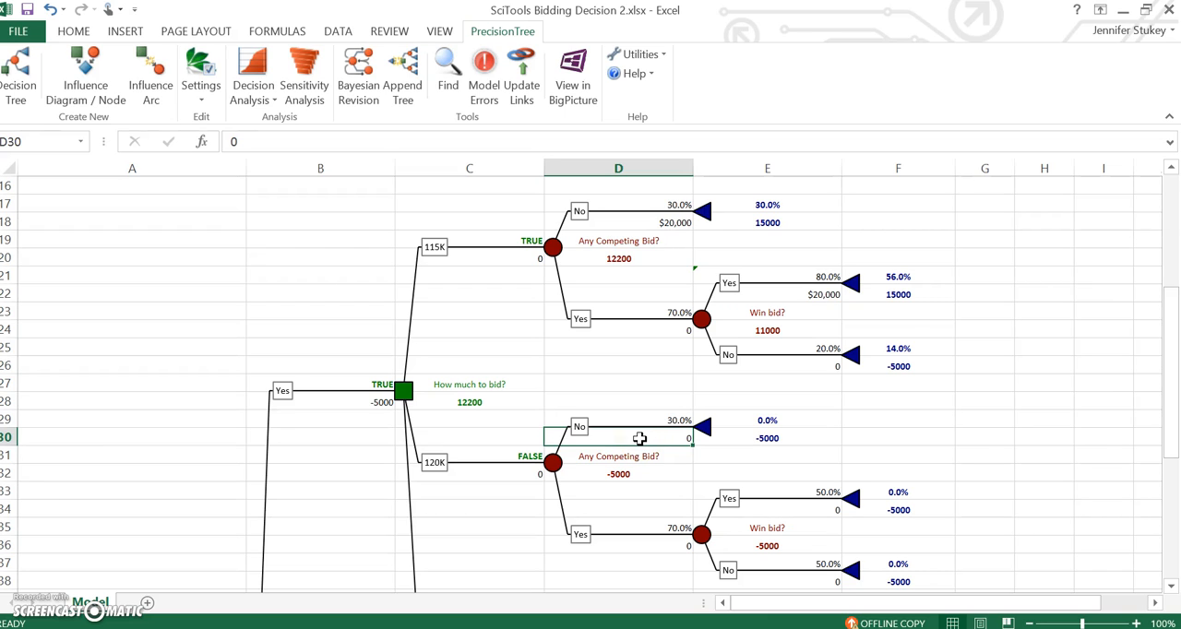
{"action": "type", "text": "=120000"}
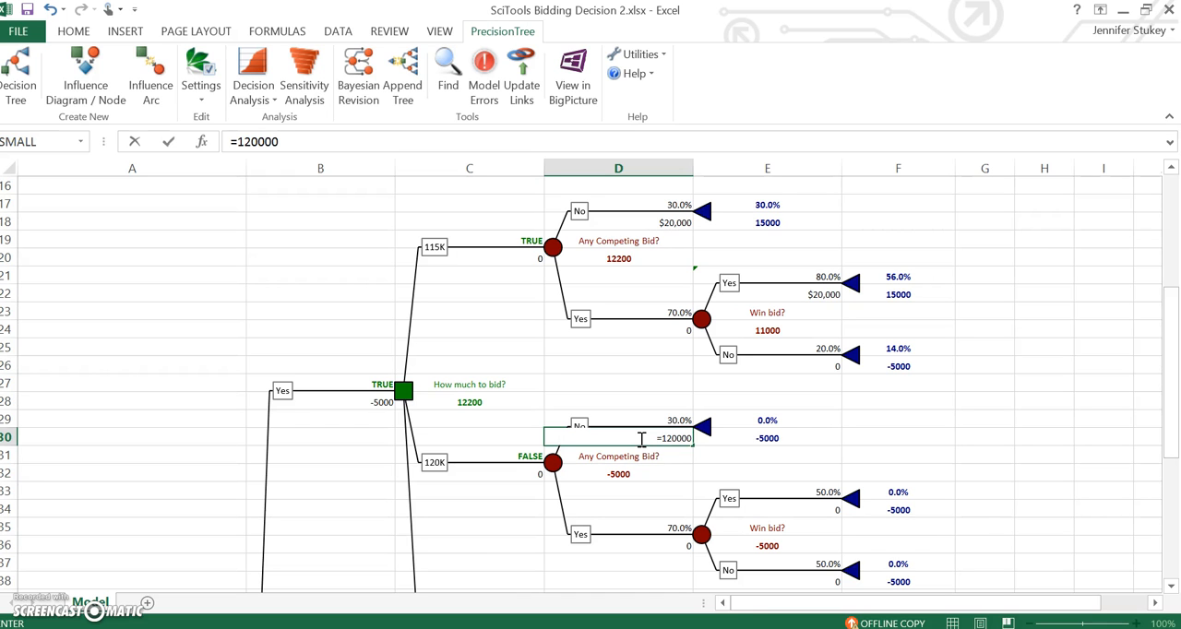
{"action": "type", "text": "-"}
{"action": "left_click_drag", "start_coordinate": [1170, 418], "coordinate": [1170, 301]}
{"action": "left_click", "coordinate": [339, 260]}
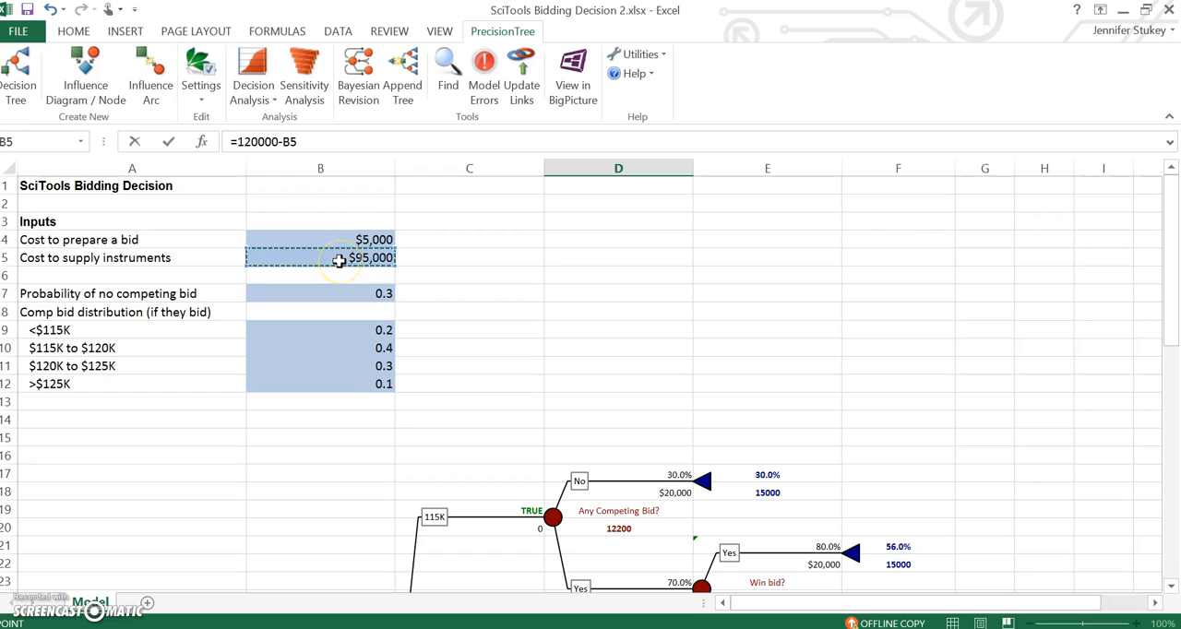
{"action": "key", "text": "Return"}
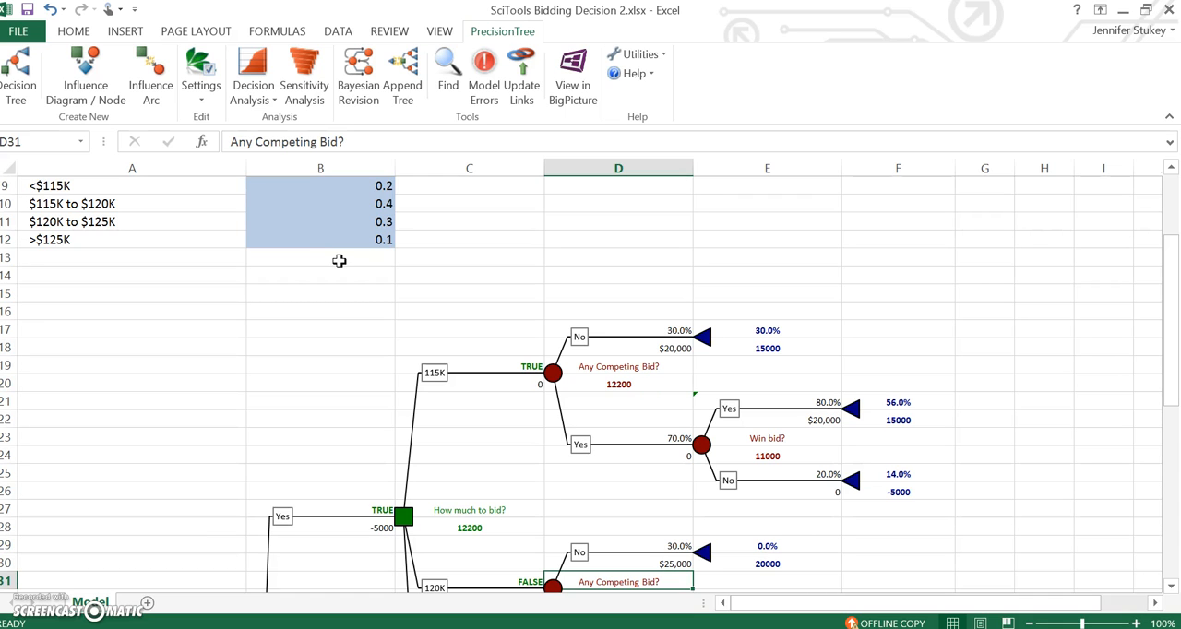
Step: Set the probability of the 120K win-bid Yes branch in E33 to the formula =SUM(B11:B12)
{"action": "scroll", "coordinate": [828, 438], "scroll_direction": "down", "scroll_amount": 4}
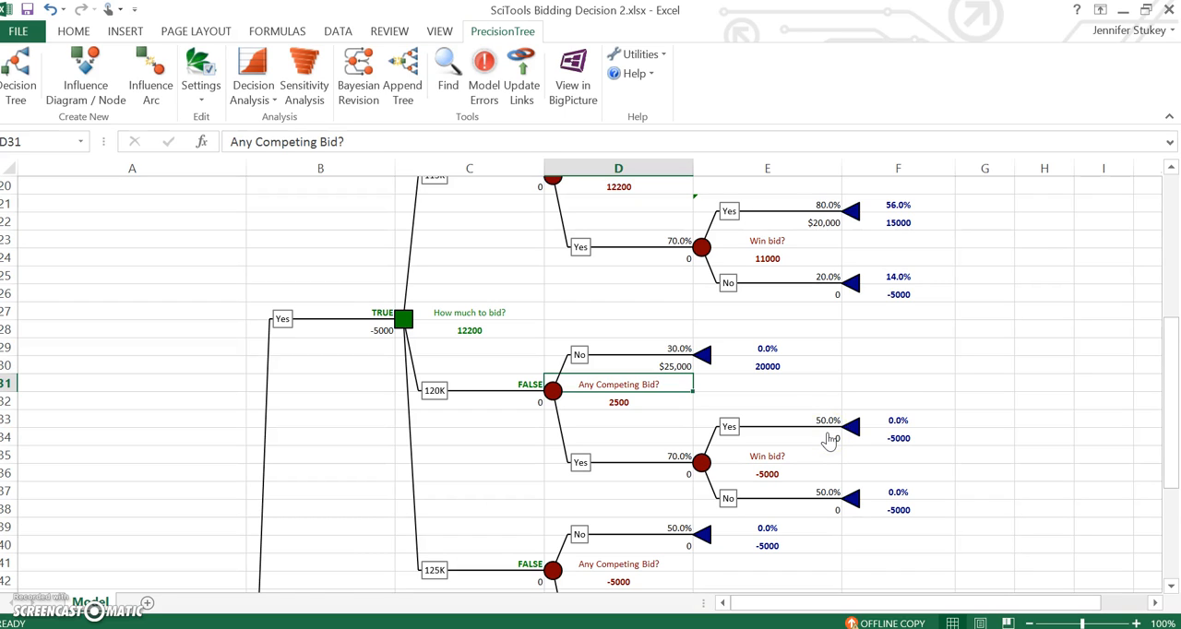
{"action": "left_click_drag", "start_coordinate": [1170, 458], "coordinate": [1171, 365]}
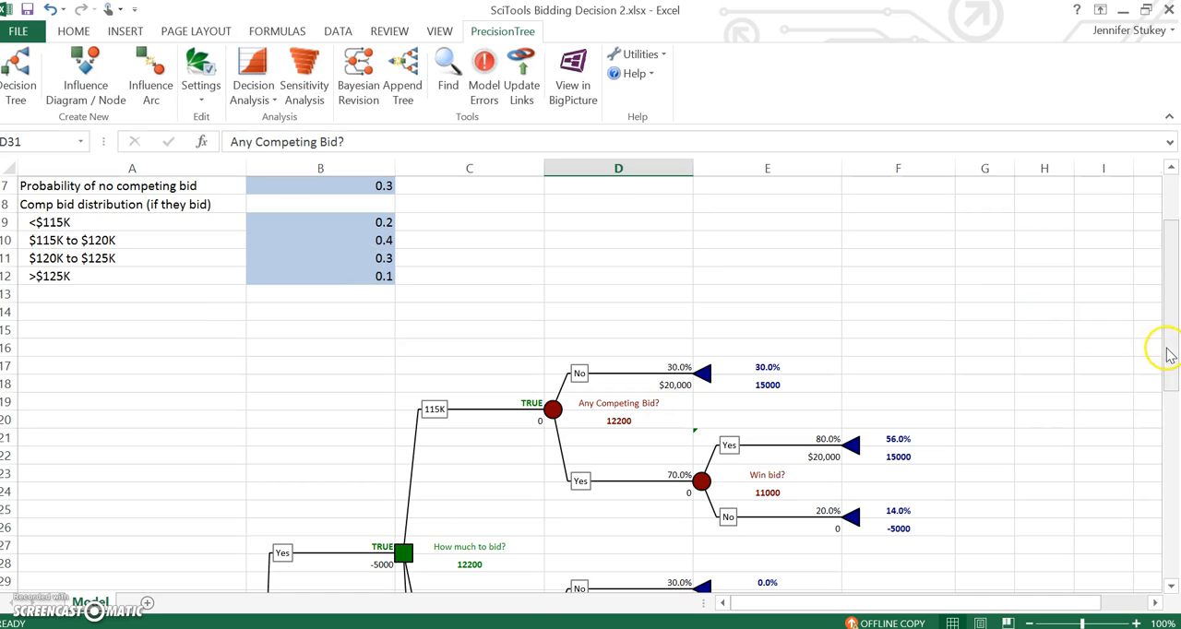
{"action": "left_click_drag", "start_coordinate": [1168, 355], "coordinate": [1169, 408]}
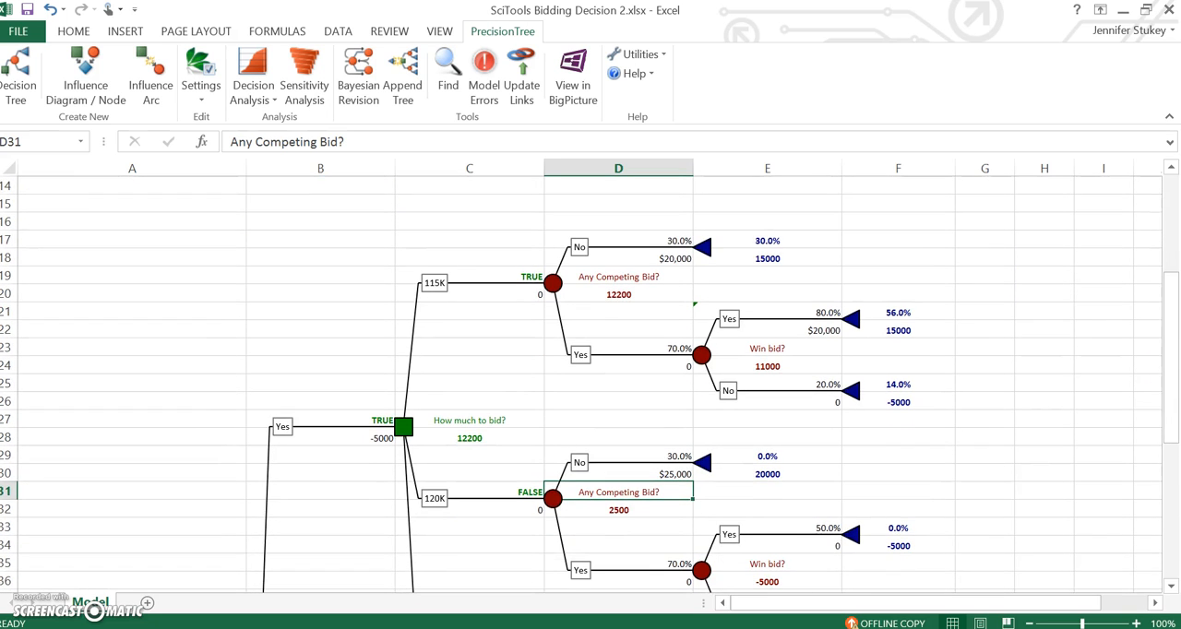
{"action": "left_click", "coordinate": [772, 521]}
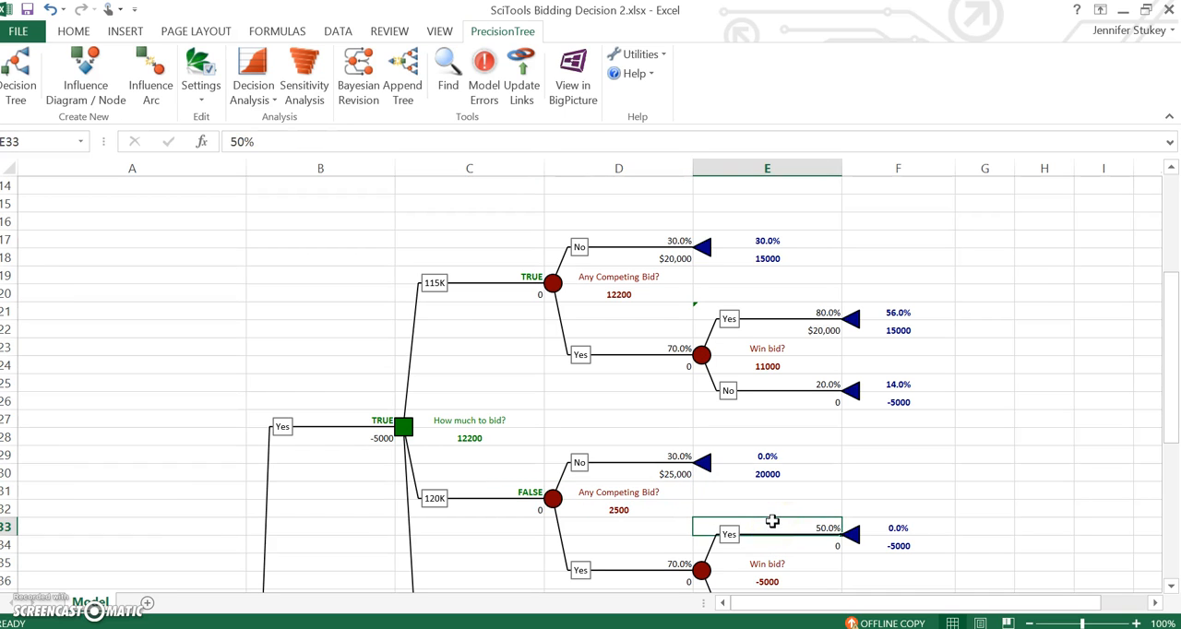
{"action": "type", "text": "=sum("}
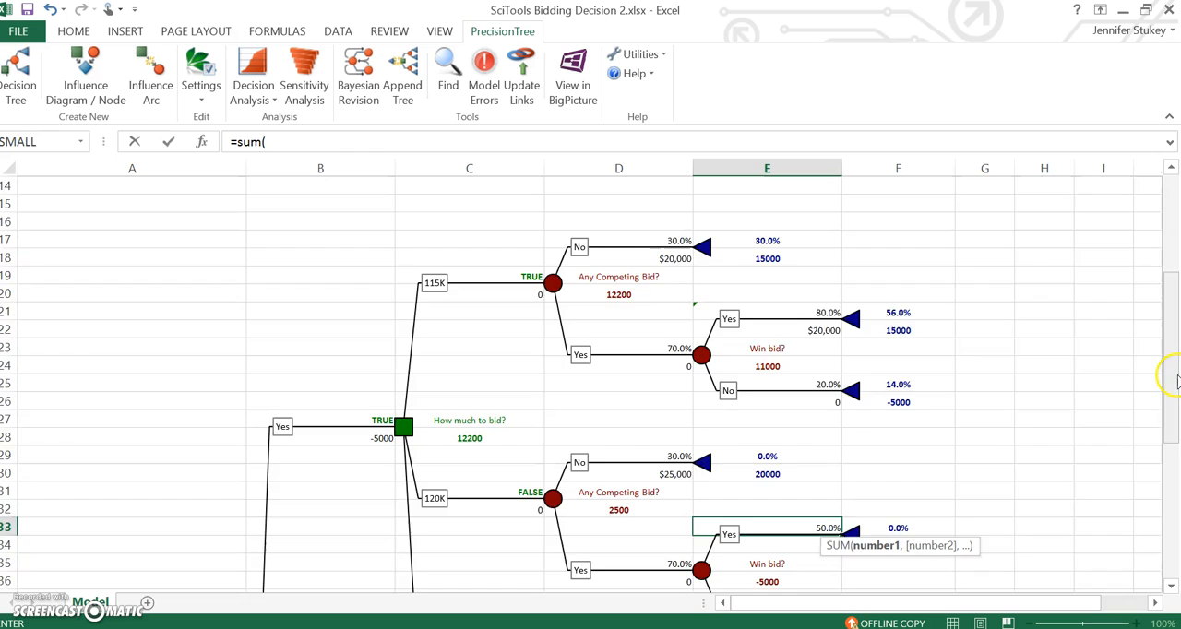
{"action": "left_click_drag", "start_coordinate": [1167, 379], "coordinate": [1169, 330]}
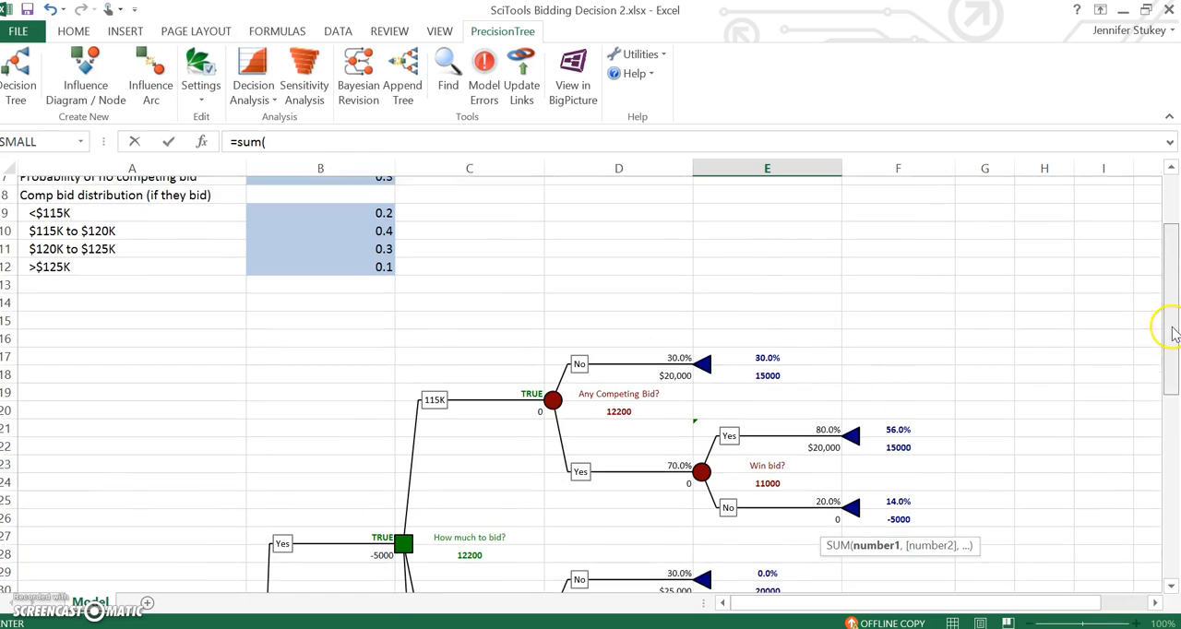
{"action": "left_click_drag", "start_coordinate": [315, 263], "coordinate": [312, 241]}
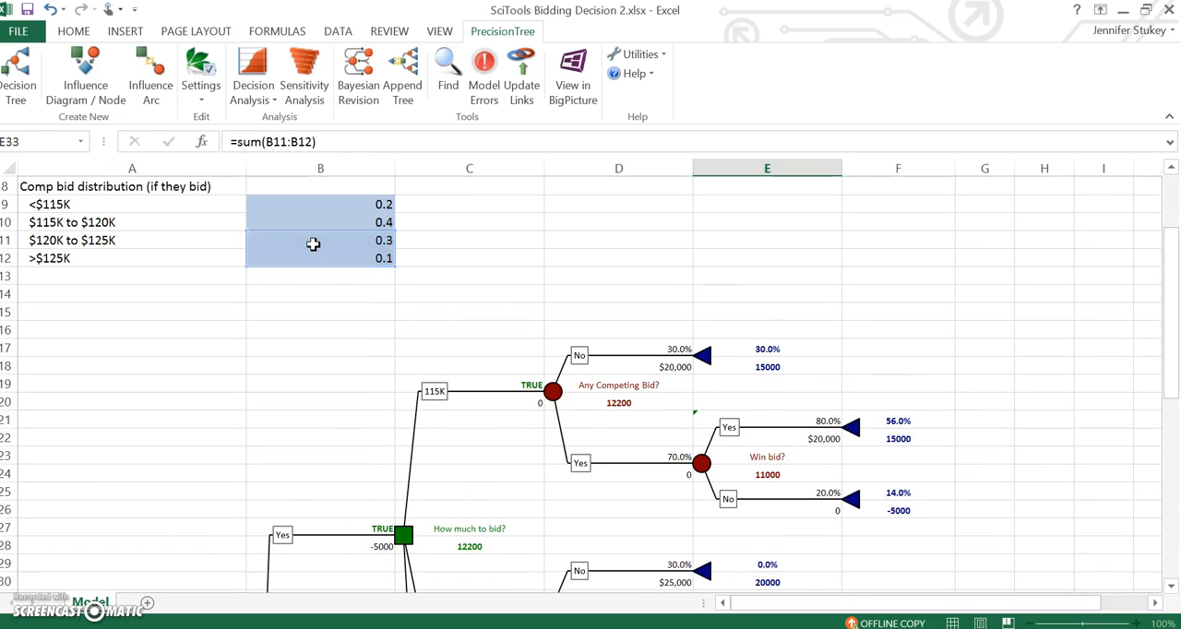
{"action": "key", "text": "Return"}
Step: Set the probability of the 120K win-bid No branch in E37 to the formula =1-E33
{"action": "key", "text": "Down"}
{"action": "key", "text": "Down"}
{"action": "key", "text": "Down"}
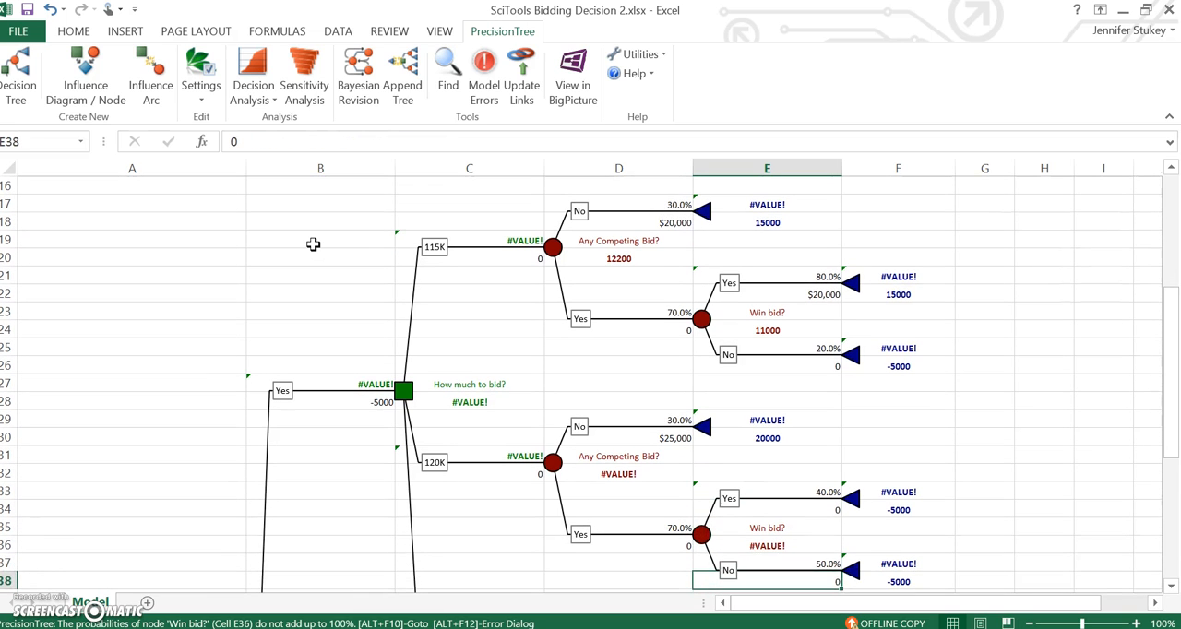
{"action": "type", "text": "=1-"}
{"action": "left_click", "coordinate": [816, 485]}
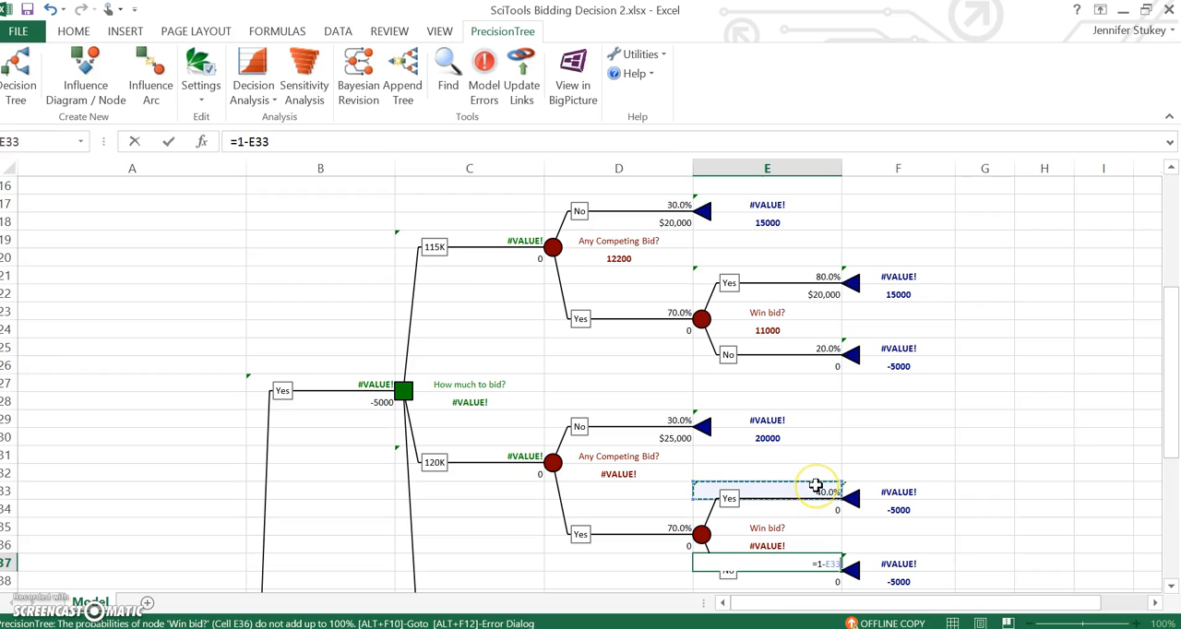
{"action": "key", "text": "Return"}
Step: Link the payoff of the 120K win-bid Yes branch in E34 to the no-competing-bid payoff with =D30
{"action": "key", "text": "Up"}
{"action": "key", "text": "Up"}
{"action": "key", "text": "Up"}
{"action": "key", "text": "Up"}
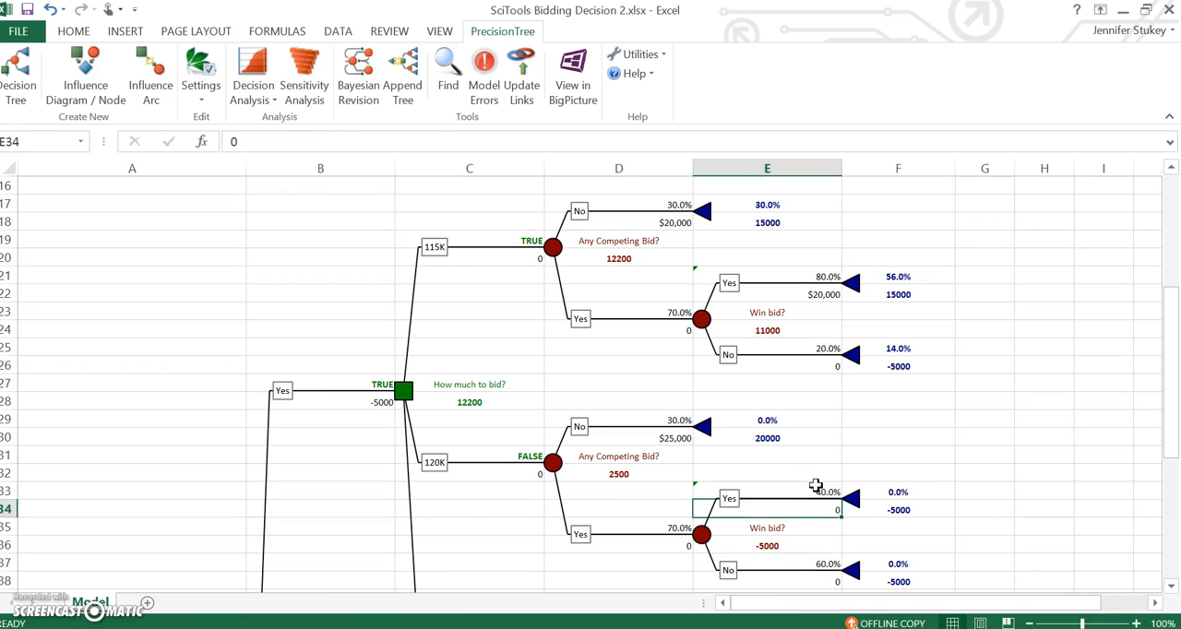
{"action": "type", "text": "="}
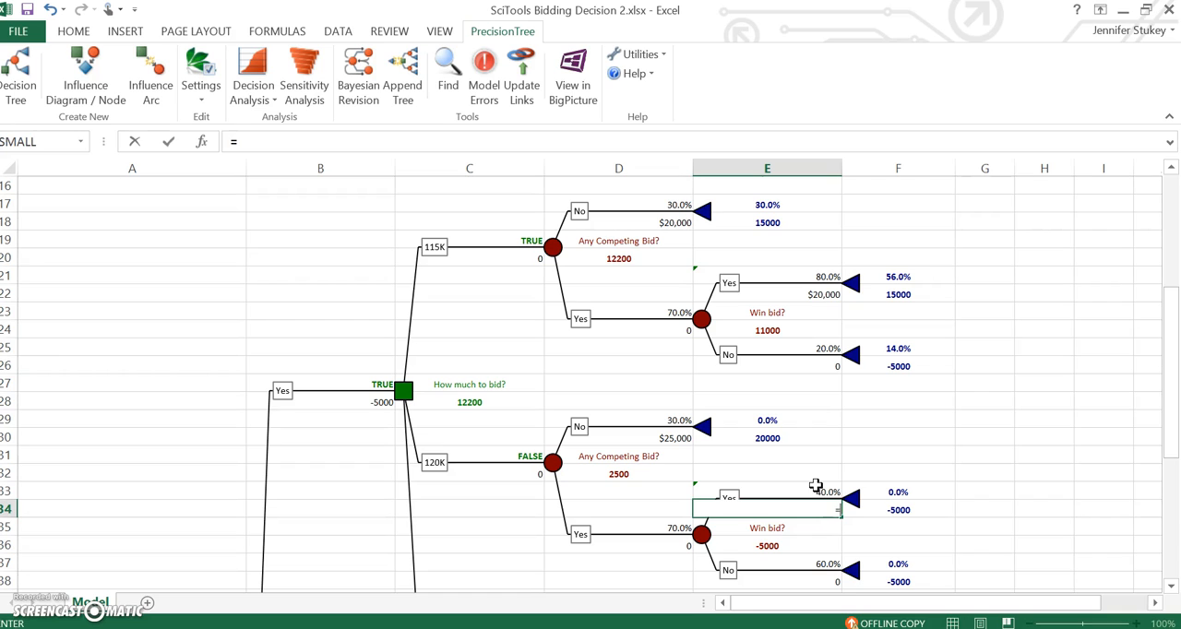
{"action": "left_click", "coordinate": [653, 438]}
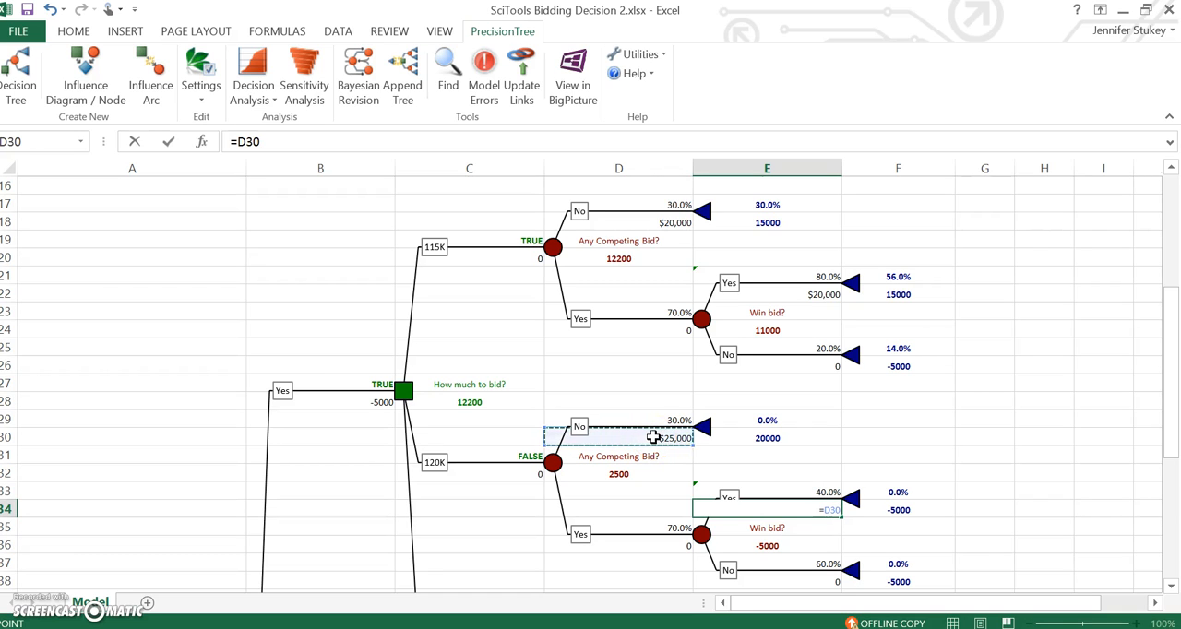
{"action": "key", "text": "Return"}
Step: Link the probability of the 125K competing-bid No branch in D39 to the no-competing-bid input with =B7
{"action": "key", "text": "Down"}
{"action": "key", "text": "Down"}
{"action": "key", "text": "Down"}
{"action": "key", "text": "Down"}
{"action": "key", "text": "Down"}
{"action": "key", "text": "Down"}
{"action": "key", "text": "Down"}
{"action": "key", "text": "Down"}
{"action": "key", "text": "Down"}
{"action": "key", "text": "Down"}
{"action": "key", "text": "Down"}
{"action": "key", "text": "Down"}
{"action": "key", "text": "Down"}
{"action": "key", "text": "Down"}
{"action": "key", "text": "Down"}
{"action": "key", "text": "Up"}
{"action": "key", "text": "Up"}
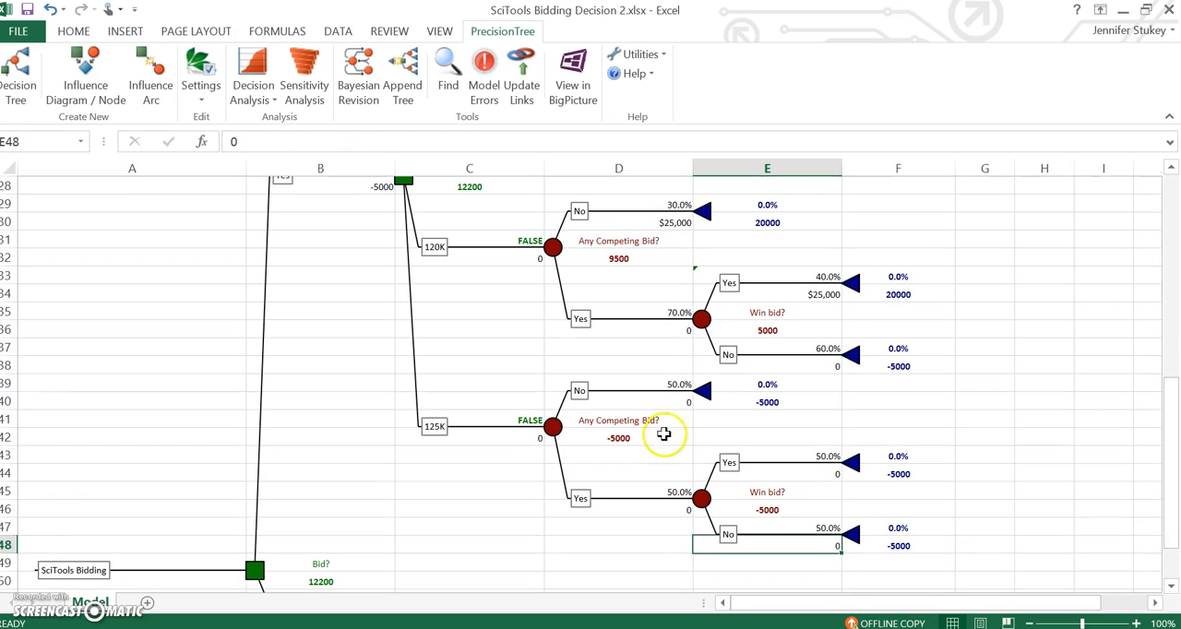
{"action": "left_click", "coordinate": [652, 383]}
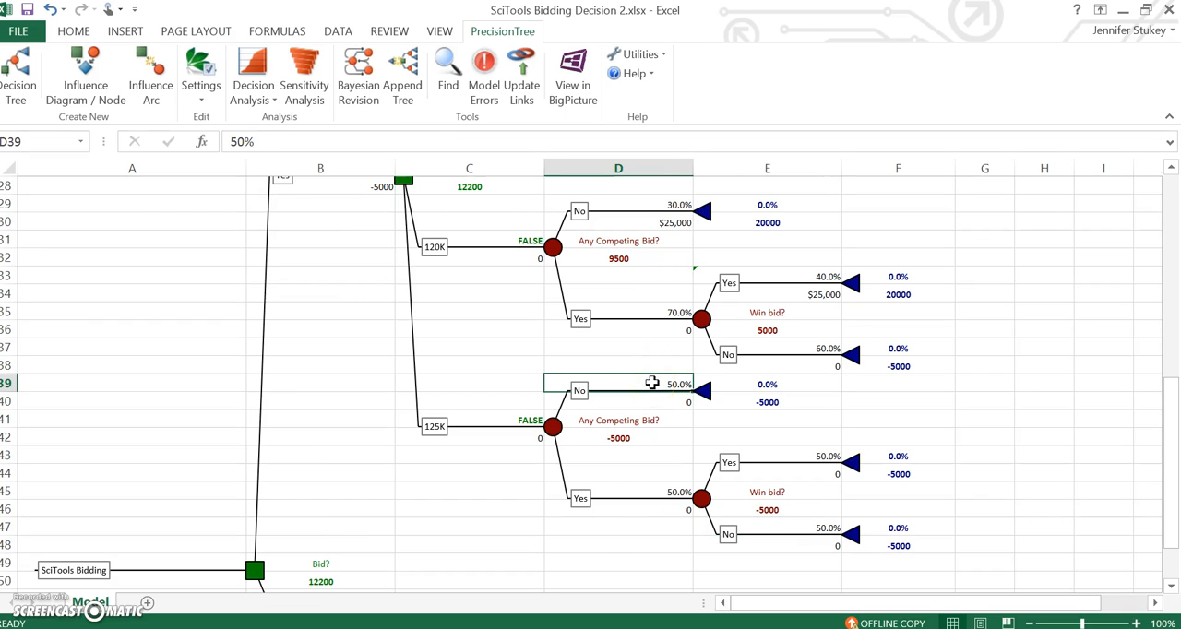
{"action": "type", "text": "=b7"}
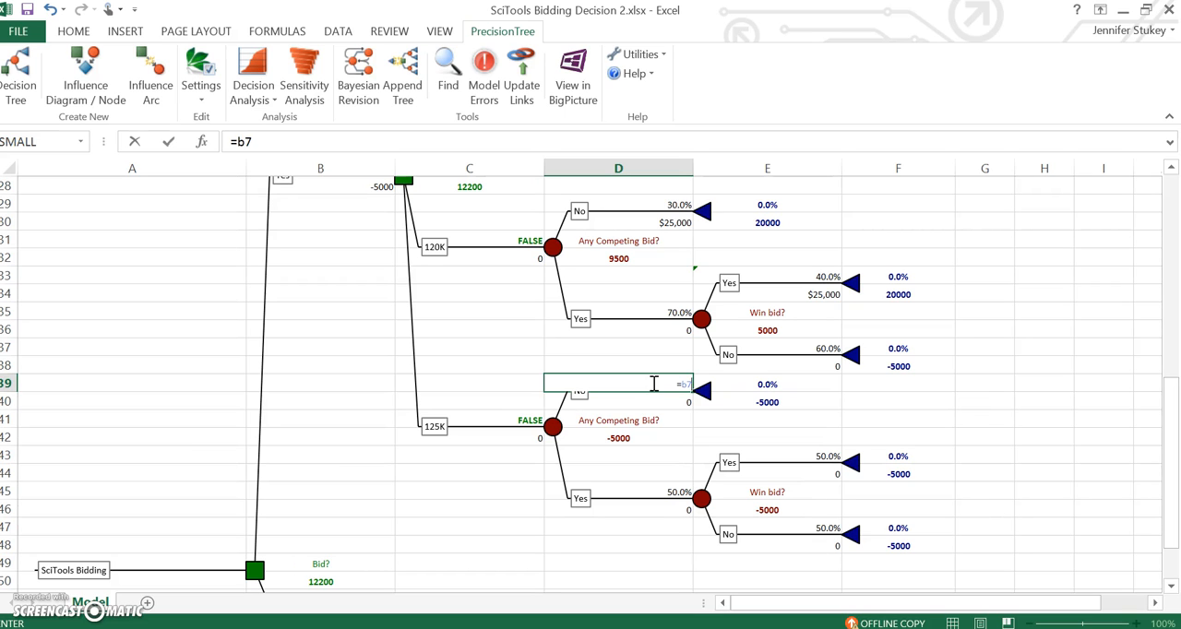
{"action": "key", "text": "Return"}
Step: Set the probability of the 125K competing-bid Yes branch in D45 to the formula =1-B7
{"action": "key", "text": "Down"}
{"action": "key", "text": "Down"}
{"action": "key", "text": "Down"}
{"action": "key", "text": "Down"}
{"action": "key", "text": "Down"}
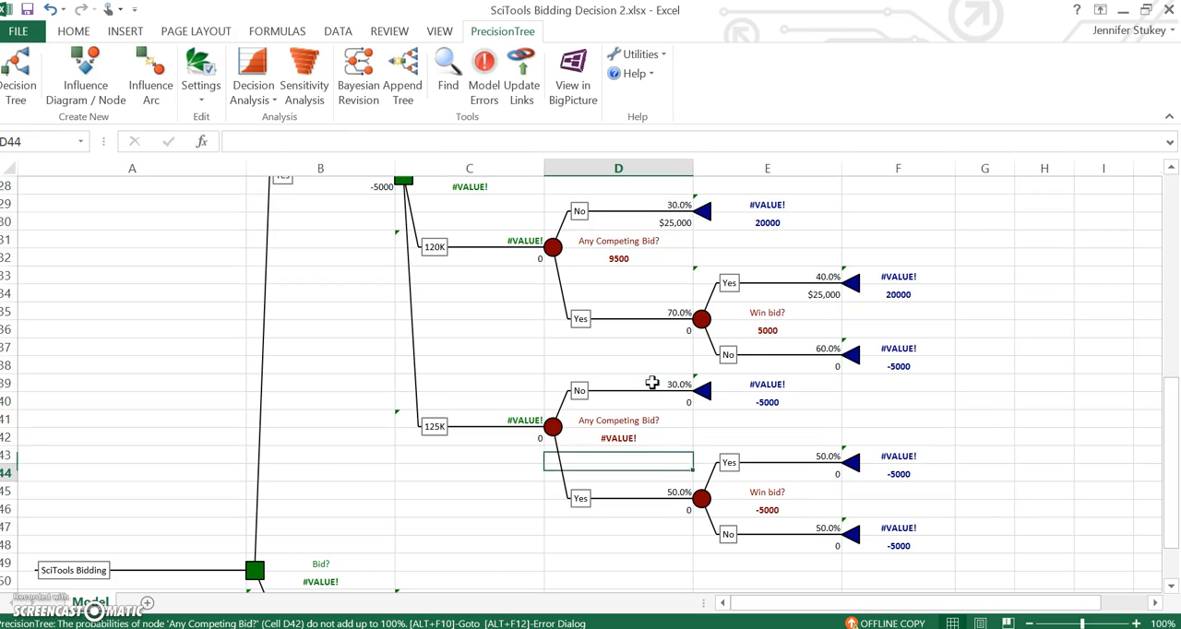
{"action": "type", "text": "=1-b7"}
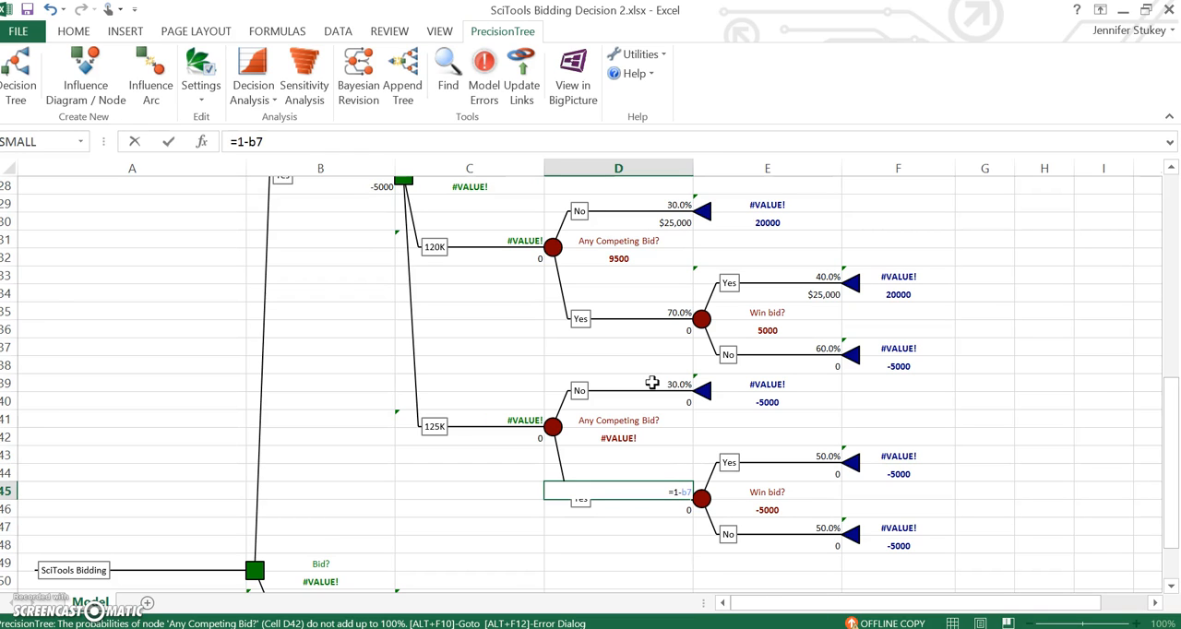
{"action": "key", "text": "Return"}
Step: Link the probability of the 125K win-bid Yes branch in E43 to the >$125K competing-bid input with =B12
{"action": "key", "text": "Up"}
{"action": "key", "text": "Up"}
{"action": "key", "text": "Up"}
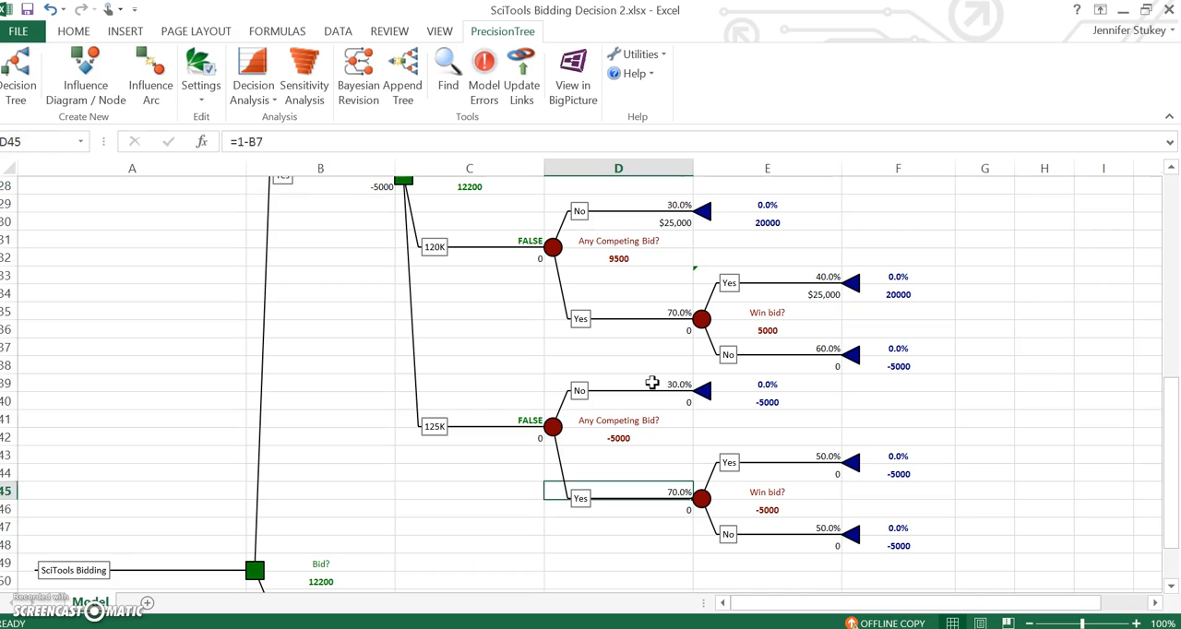
{"action": "key", "text": "Right"}
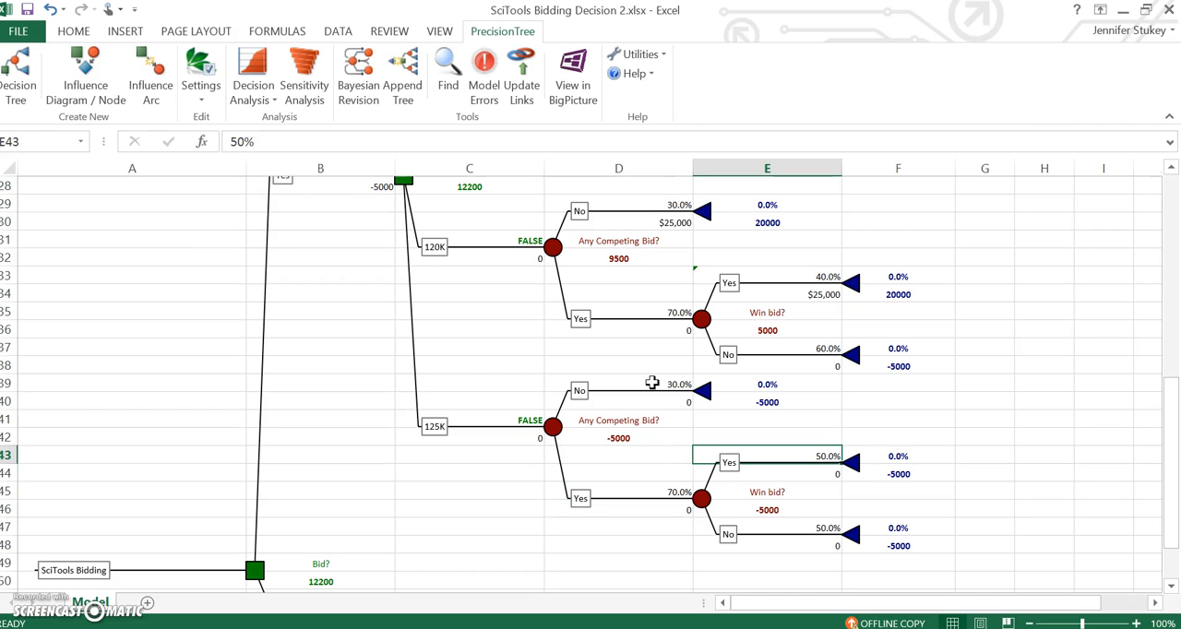
{"action": "left_click_drag", "start_coordinate": [1171, 458], "coordinate": [1177, 298]}
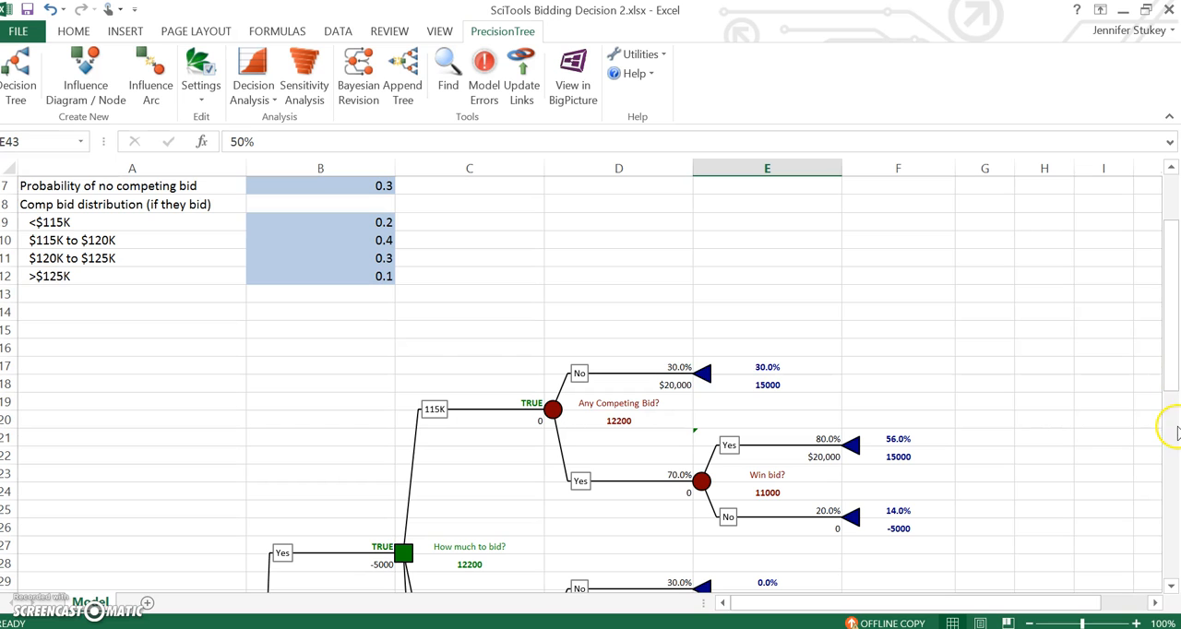
{"action": "left_click_drag", "start_coordinate": [1172, 374], "coordinate": [1169, 540]}
{"action": "type", "text": "="}
{"action": "left_click_drag", "start_coordinate": [1174, 493], "coordinate": [1145, 297]}
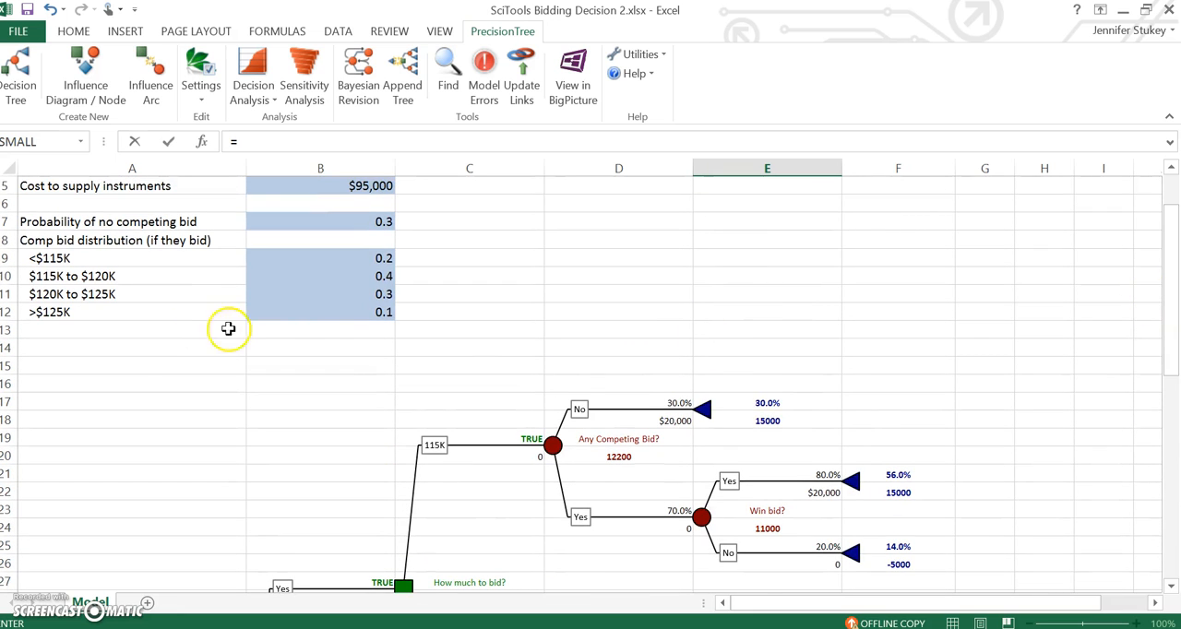
{"action": "left_click", "coordinate": [320, 315]}
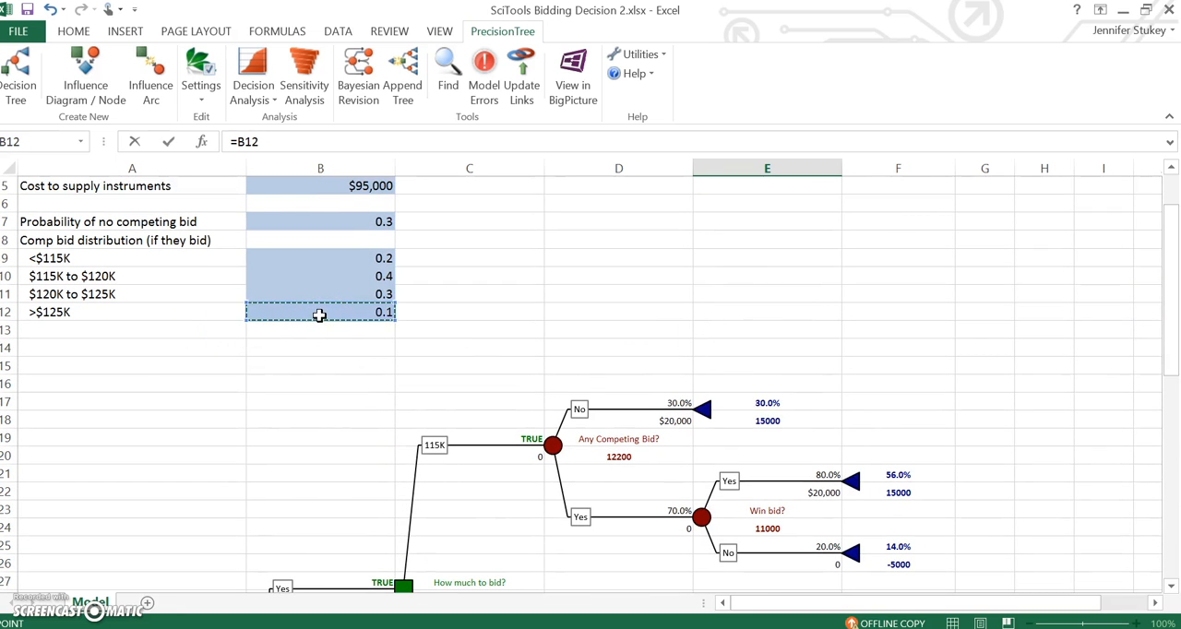
{"action": "key", "text": "Return"}
Step: Set the probability of the 125K win-bid No branch in E47 to the formula =1-E43
{"action": "key", "text": "Down"}
{"action": "key", "text": "Down"}
{"action": "key", "text": "Down"}
{"action": "key", "text": "Down"}
{"action": "key", "text": "Down"}
{"action": "key", "text": "Down"}
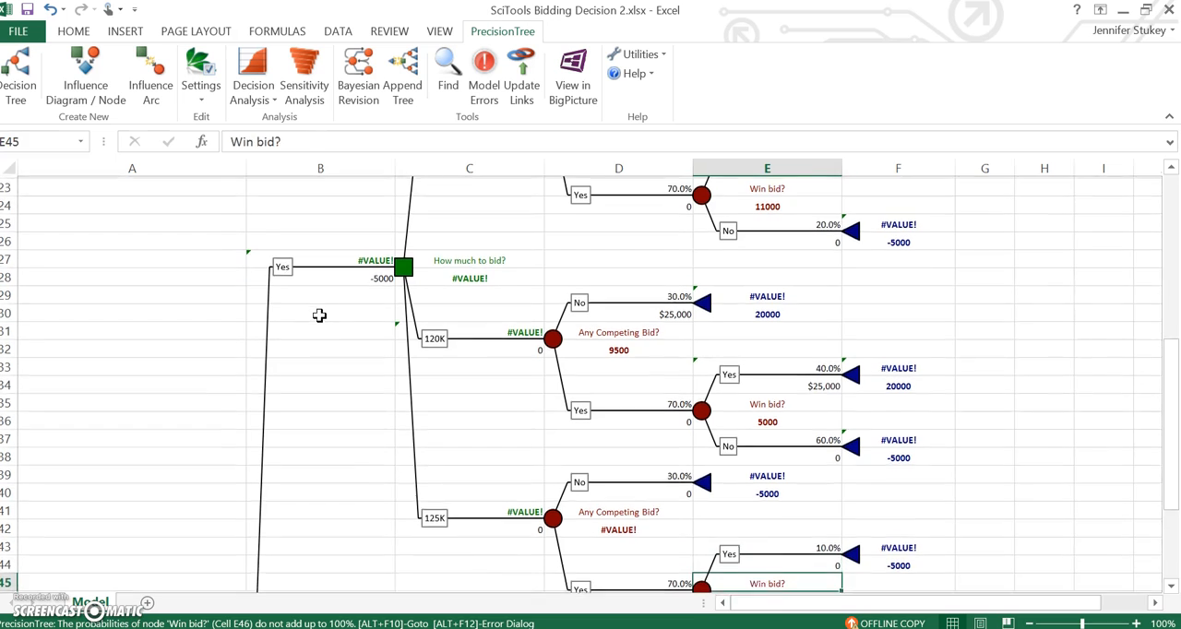
{"action": "key", "text": "Up"}
{"action": "key", "text": "Up"}
{"action": "key", "text": "Up"}
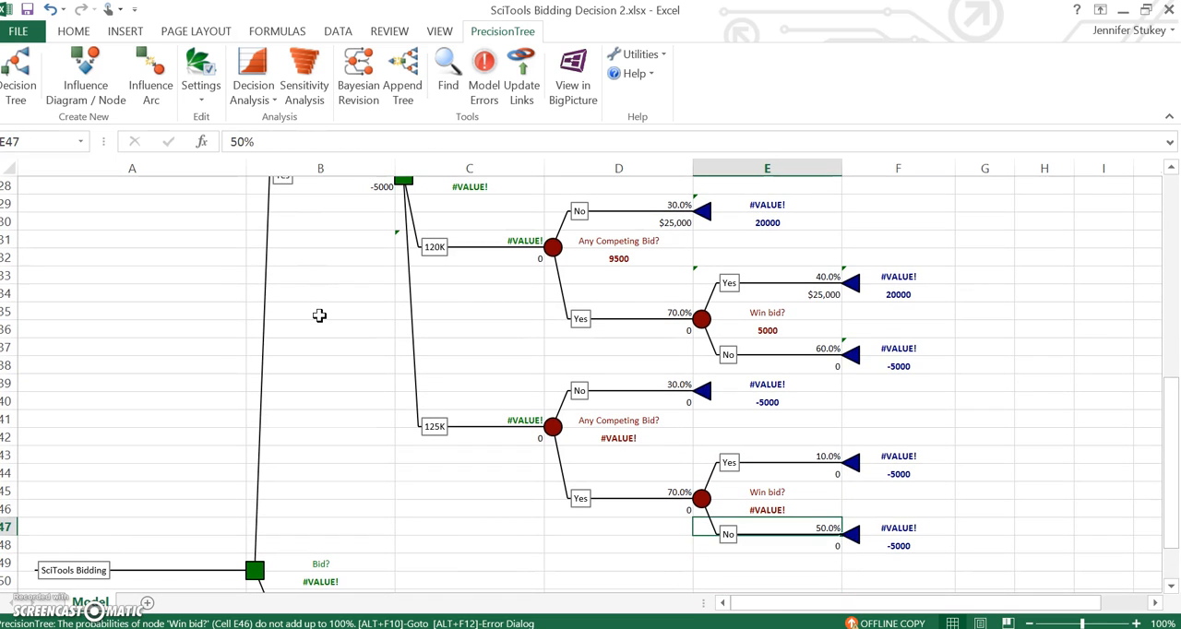
{"action": "type", "text": "="}
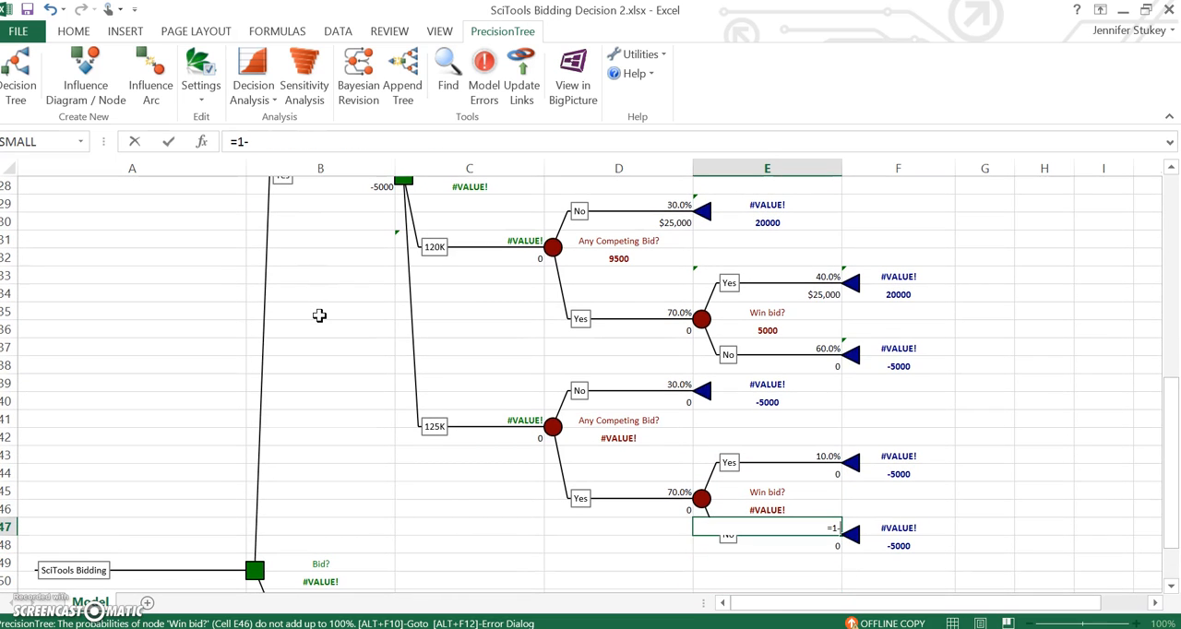
{"action": "type", "text": "1-"}
{"action": "left_click", "coordinate": [772, 449]}
{"action": "key", "text": "Return"}
Step: Set the payoff of the 125K branch's no-competing-bid outcome in D40 to =125000-B5
{"action": "key", "text": "Up"}
{"action": "key", "text": "Up"}
{"action": "key", "text": "Up"}
{"action": "key", "text": "Up"}
{"action": "key", "text": "Up"}
{"action": "key", "text": "Up"}
{"action": "key", "text": "Up"}
{"action": "key", "text": "Up"}
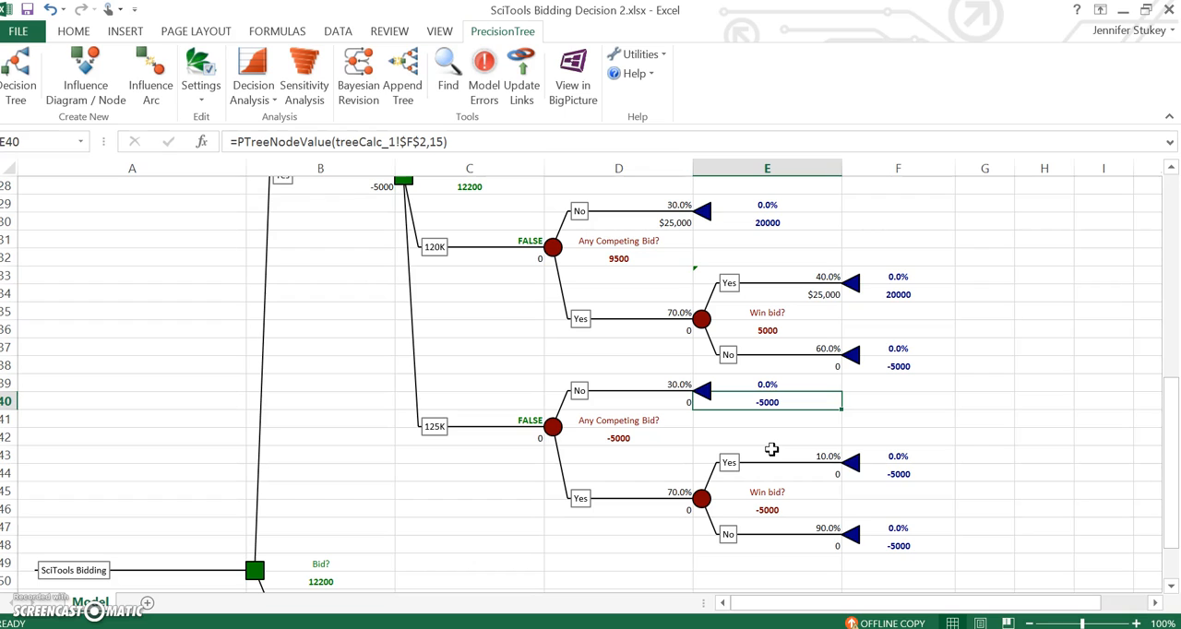
{"action": "key", "text": "Left"}
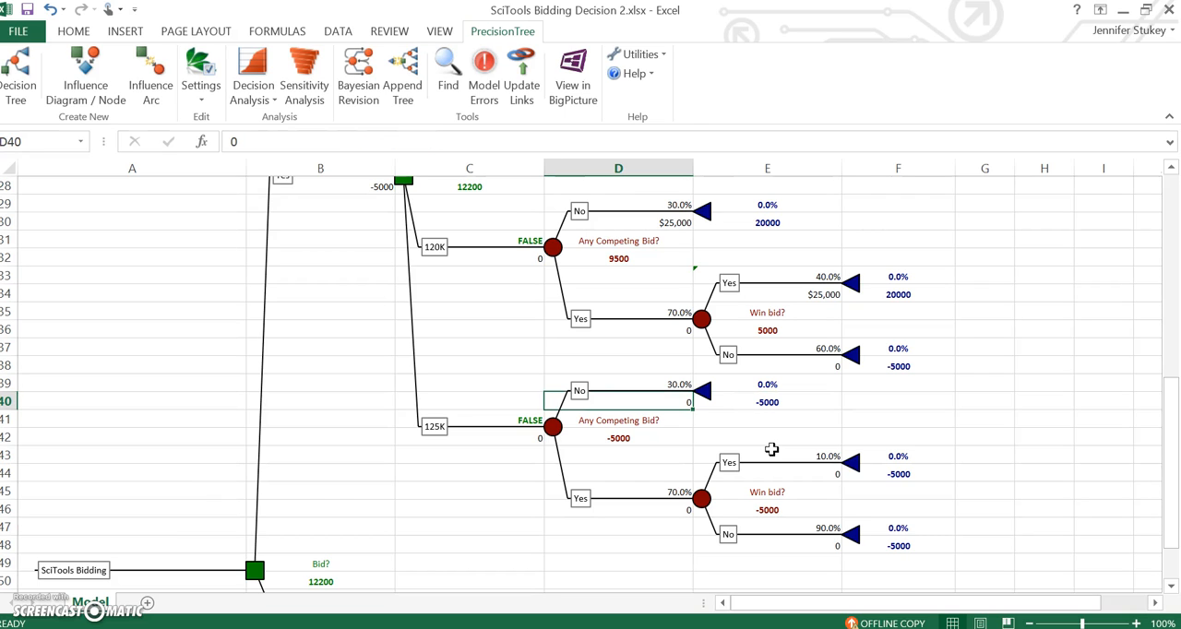
{"action": "type", "text": "=125000"}
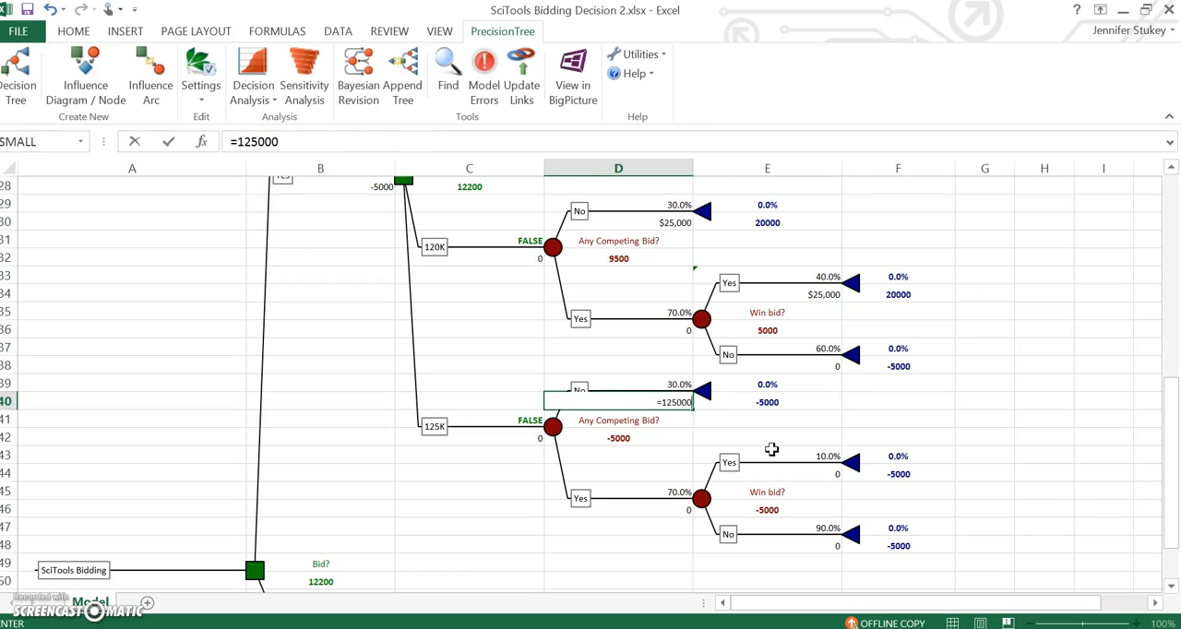
{"action": "type", "text": "-"}
{"action": "left_click_drag", "start_coordinate": [1170, 452], "coordinate": [1144, 228]}
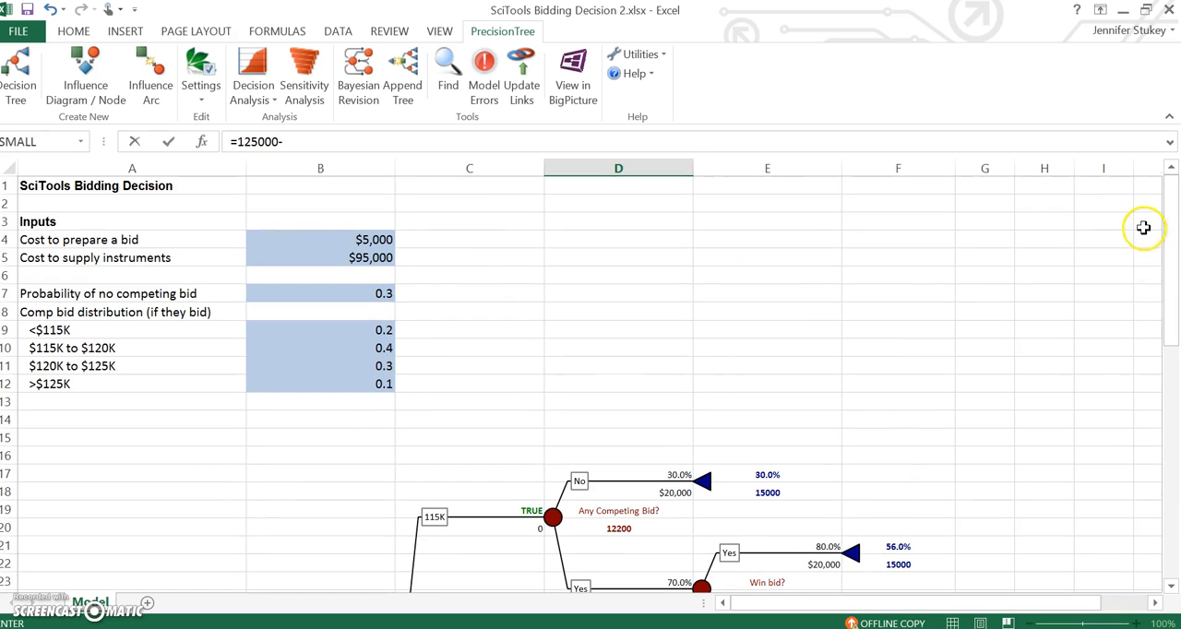
{"action": "left_click", "coordinate": [331, 259]}
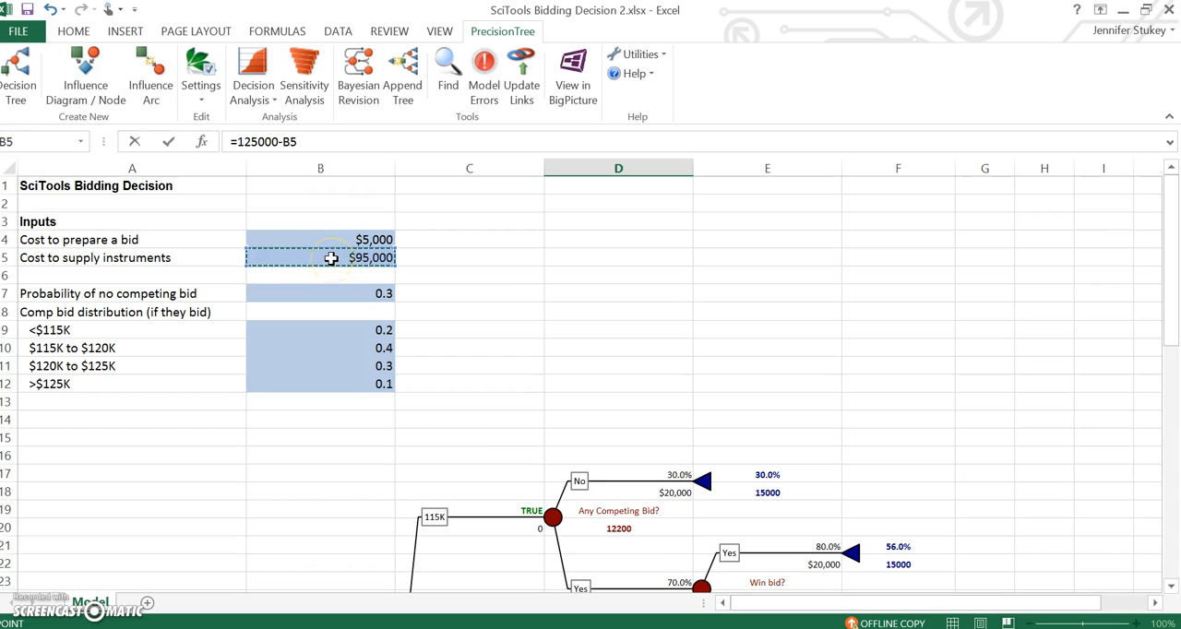
{"action": "key", "text": "Return"}
Step: Link the payoff of the 125K win-bid Yes branch in E44 to the no-competing-bid payoff with =D40
{"action": "key", "text": "Down"}
{"action": "key", "text": "Down"}
{"action": "key", "text": "Down"}
{"action": "key", "text": "Down"}
{"action": "key", "text": "Down"}
{"action": "key", "text": "Down"}
{"action": "key", "text": "Down"}
{"action": "key", "text": "Down"}
{"action": "key", "text": "Down"}
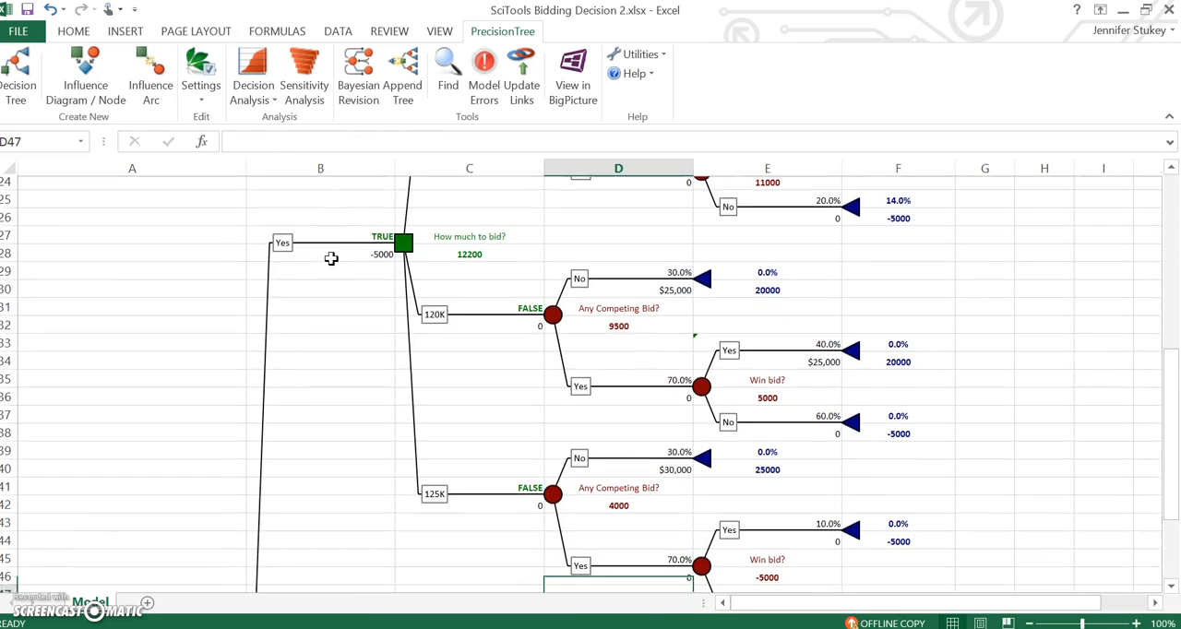
{"action": "key", "text": "Up"}
{"action": "key", "text": "Up"}
{"action": "key", "text": "Up"}
{"action": "key", "text": "Up"}
{"action": "key", "text": "Up"}
{"action": "key", "text": "Up"}
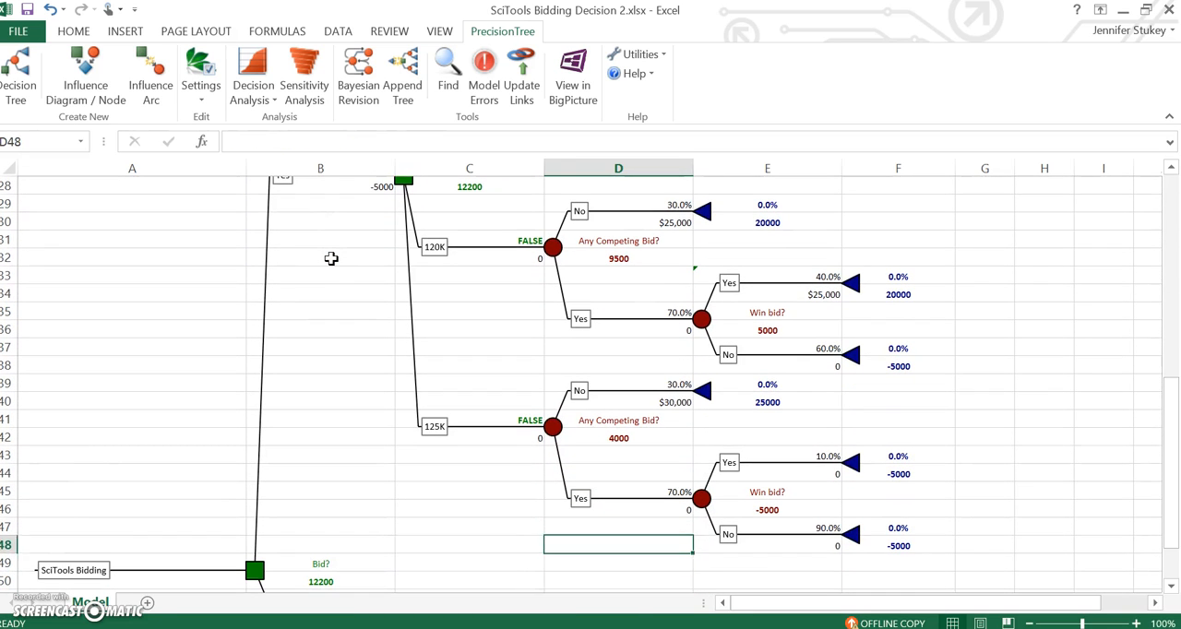
{"action": "key", "text": "Right"}
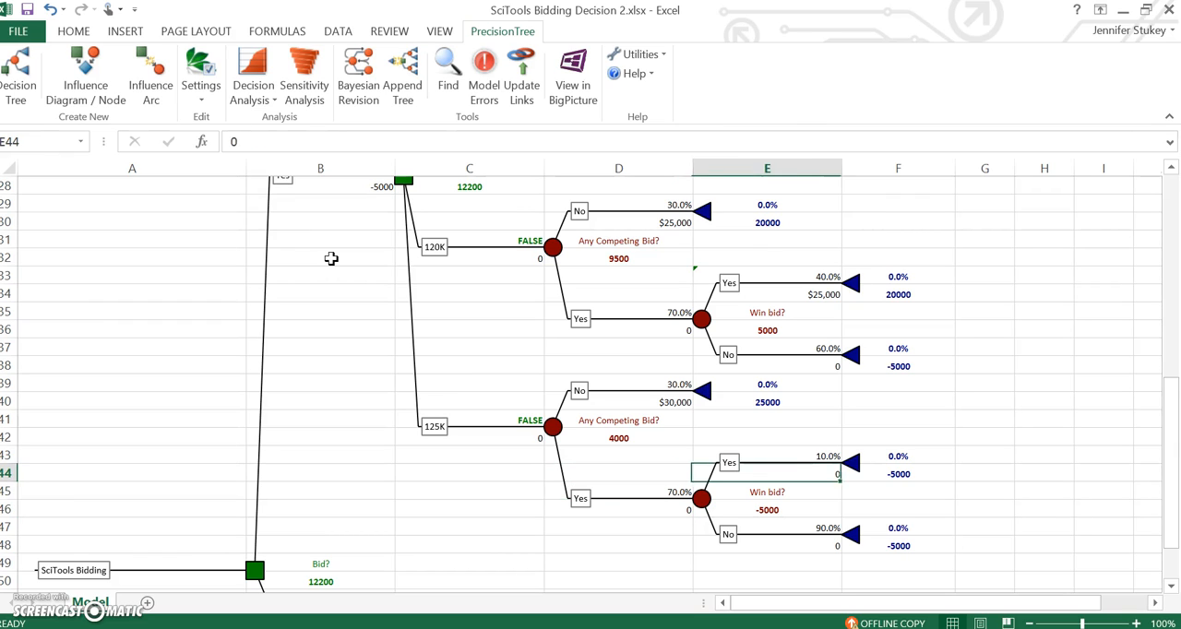
{"action": "type", "text": "="}
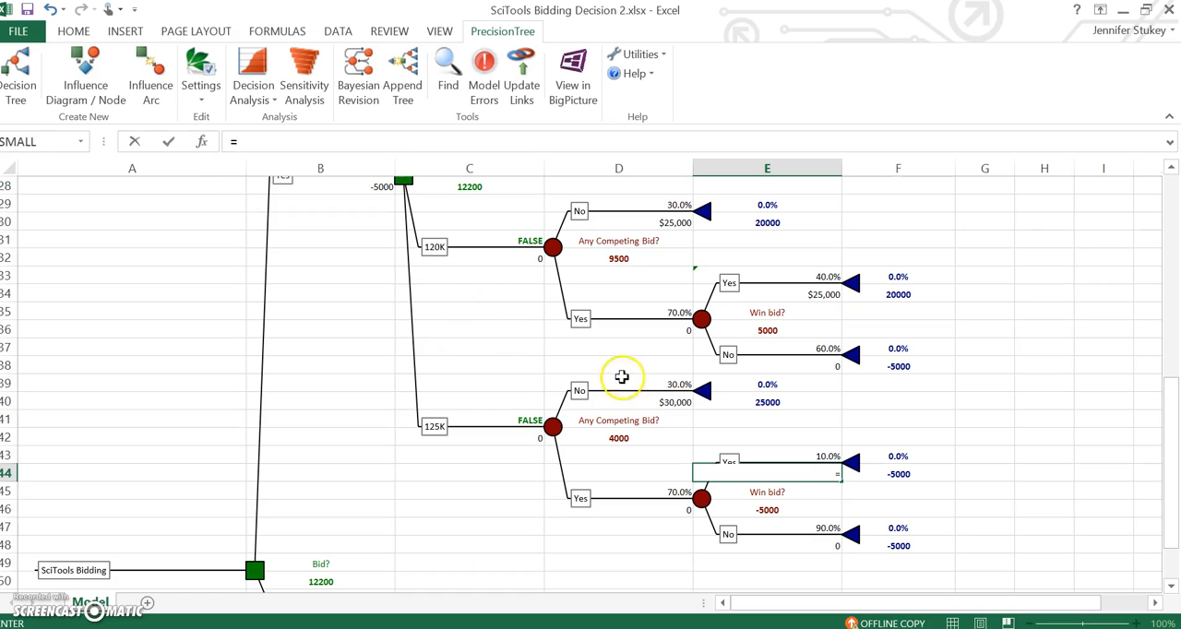
{"action": "left_click", "coordinate": [580, 390]}
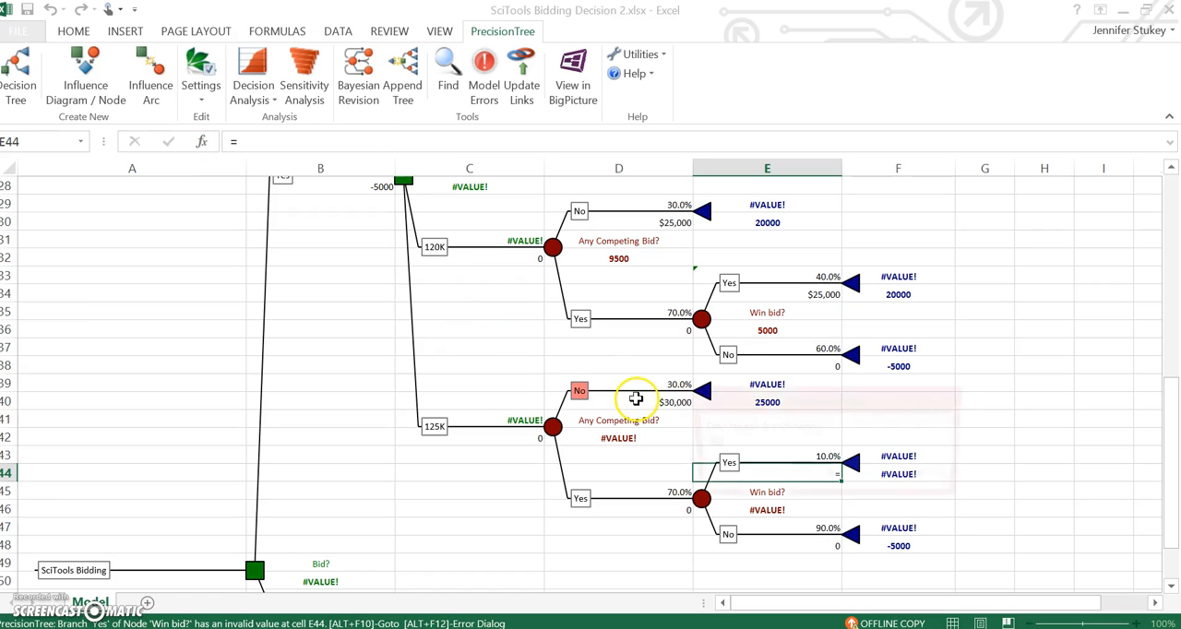
{"action": "left_click", "coordinate": [903, 478]}
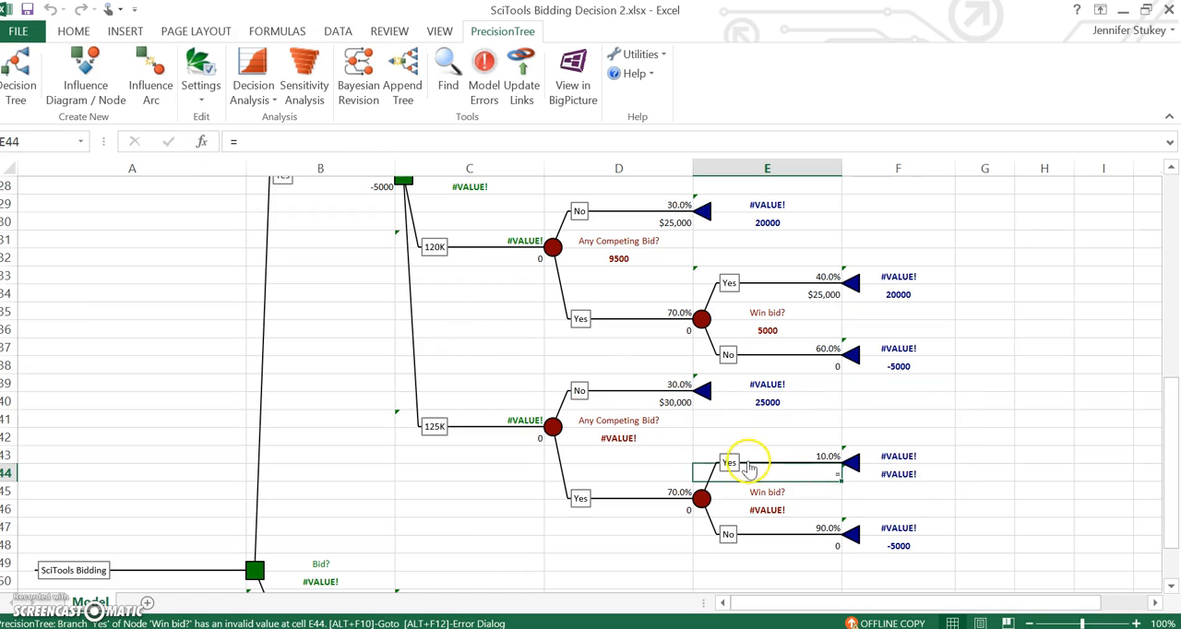
{"action": "left_click", "coordinate": [337, 142]}
{"action": "left_click", "coordinate": [662, 403]}
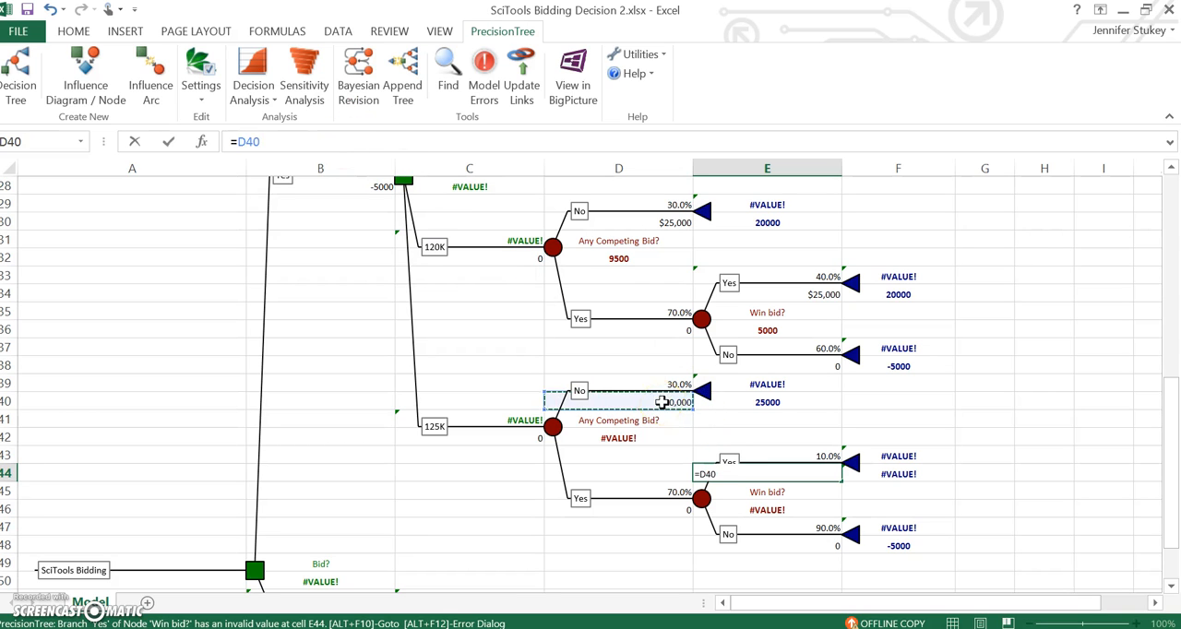
{"action": "key", "text": "Return"}
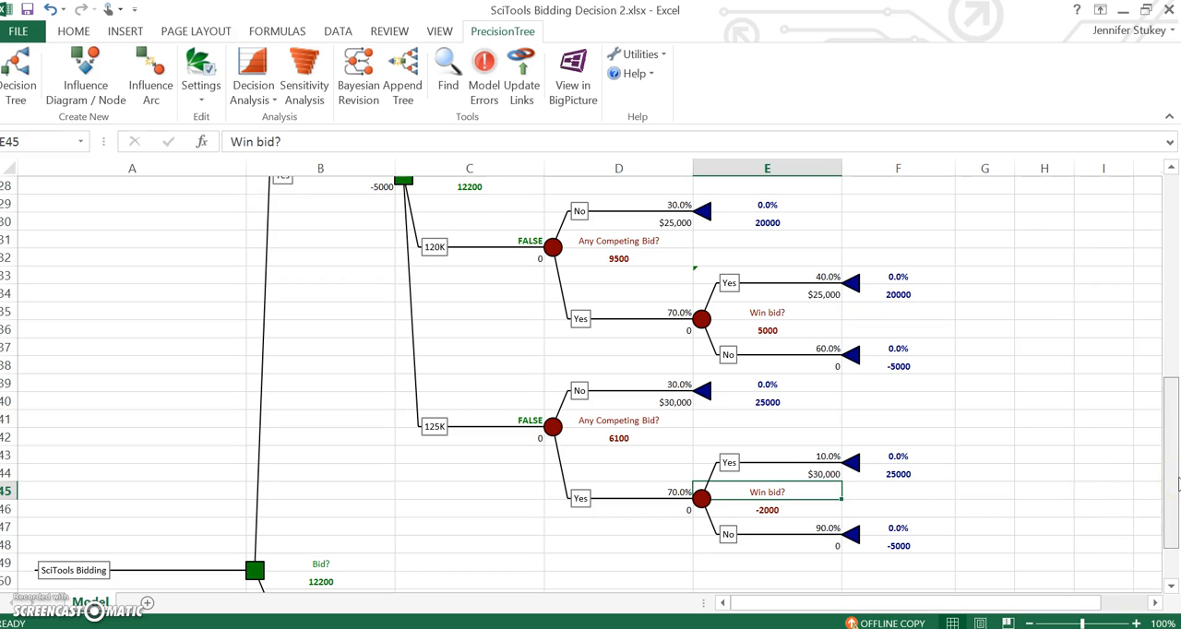
Step: Examine the expected values, optimal-choice flags, probabilities and payoffs across the 115K, 120K and 125K branches of the decision tree
{"action": "left_click_drag", "start_coordinate": [1176, 484], "coordinate": [1168, 362]}
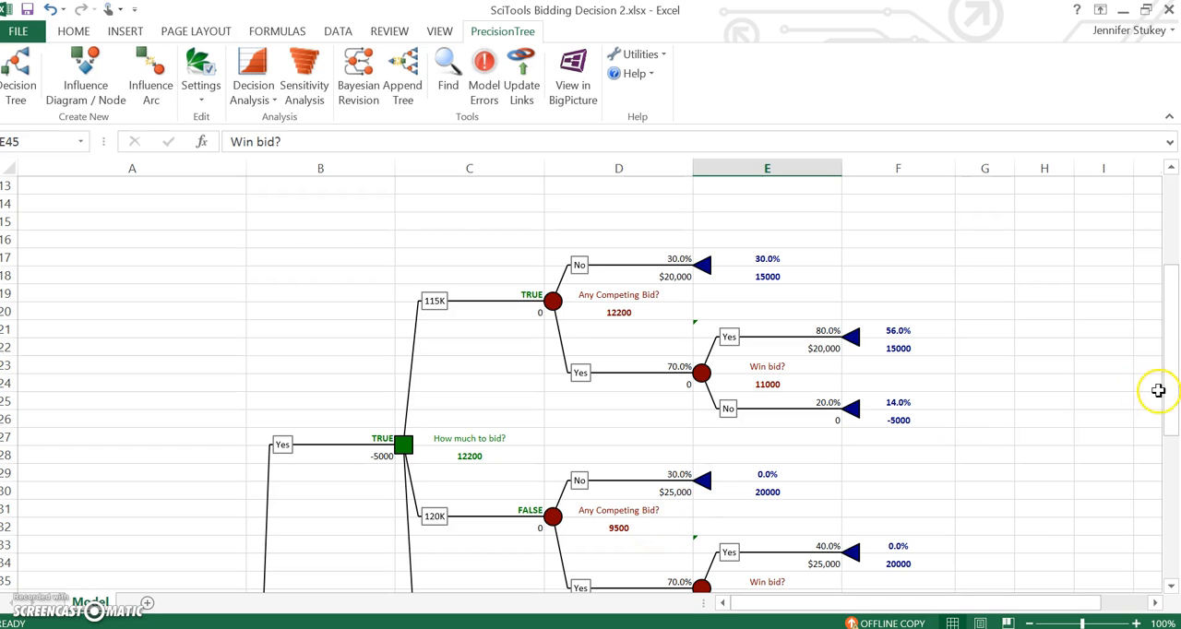
{"action": "left_click_drag", "start_coordinate": [1169, 401], "coordinate": [1165, 501]}
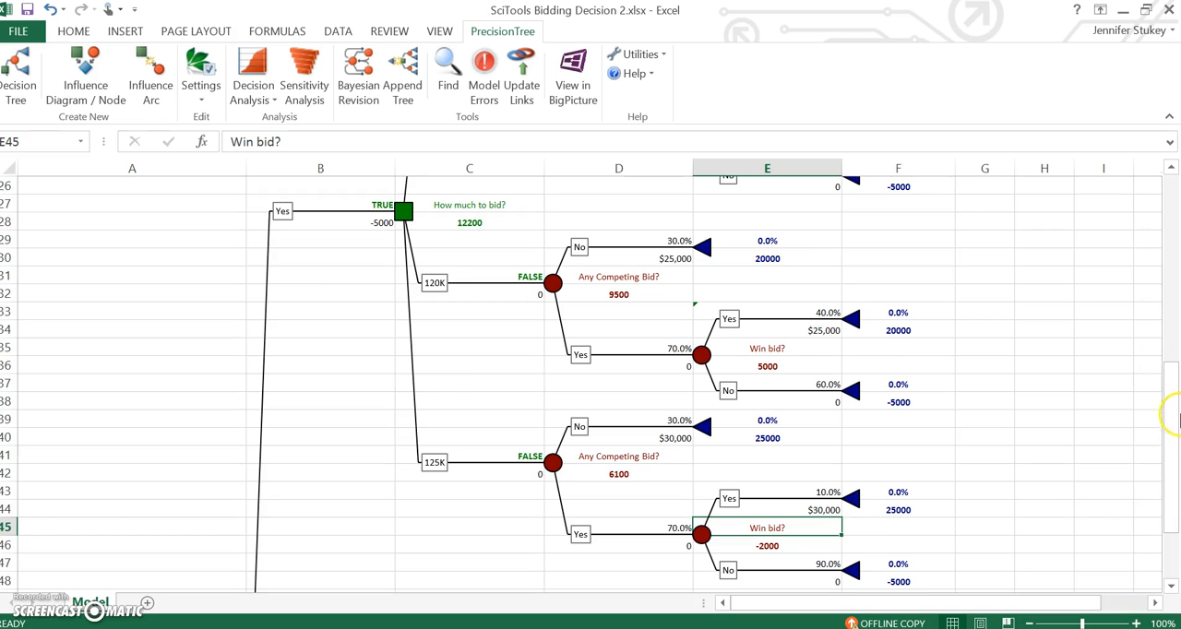
{"action": "left_click_drag", "start_coordinate": [1169, 414], "coordinate": [1138, 368]}
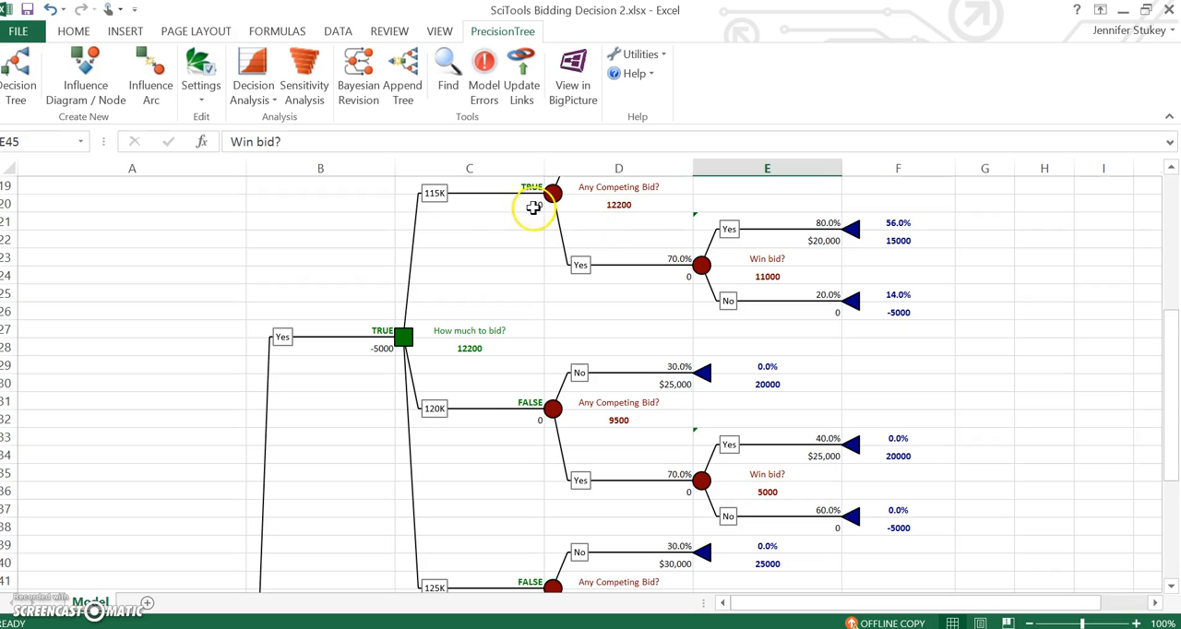
{"action": "left_click_drag", "start_coordinate": [1176, 338], "coordinate": [1176, 312]}
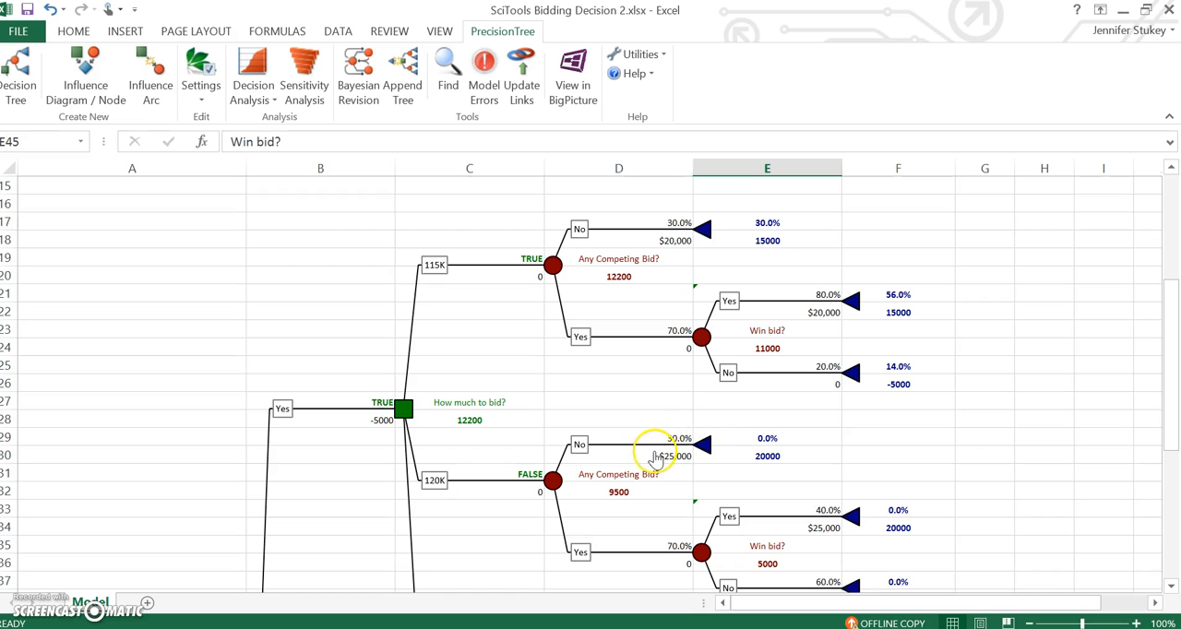
{"action": "left_click_drag", "start_coordinate": [1172, 351], "coordinate": [1171, 468]}
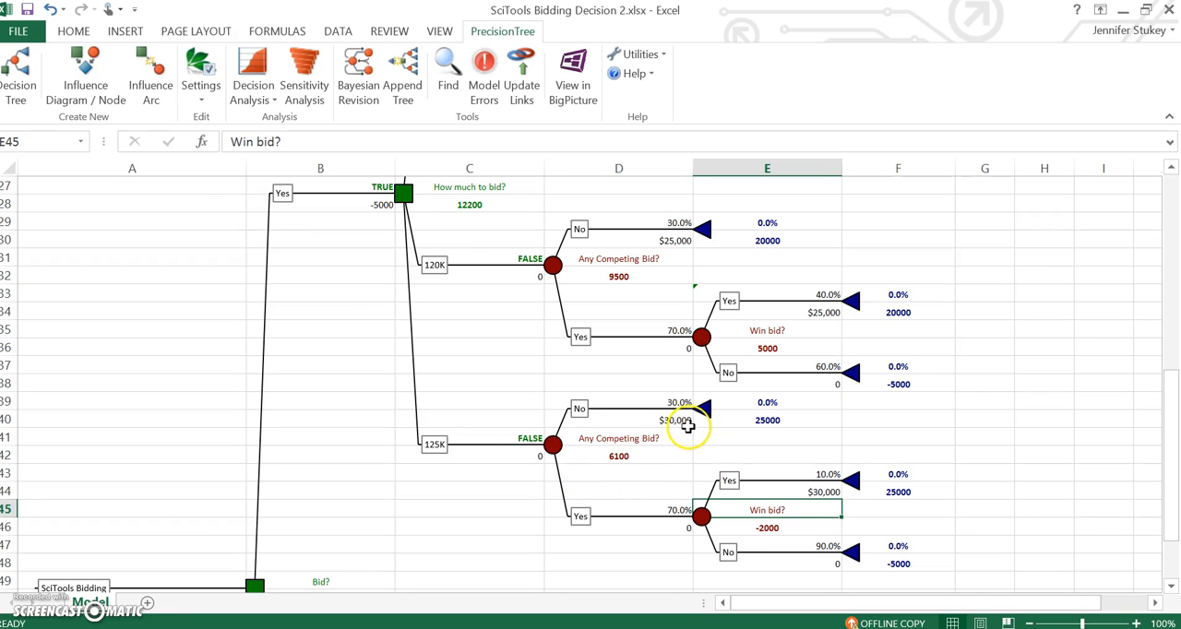
{"action": "left_click_drag", "start_coordinate": [1170, 489], "coordinate": [1170, 366]}
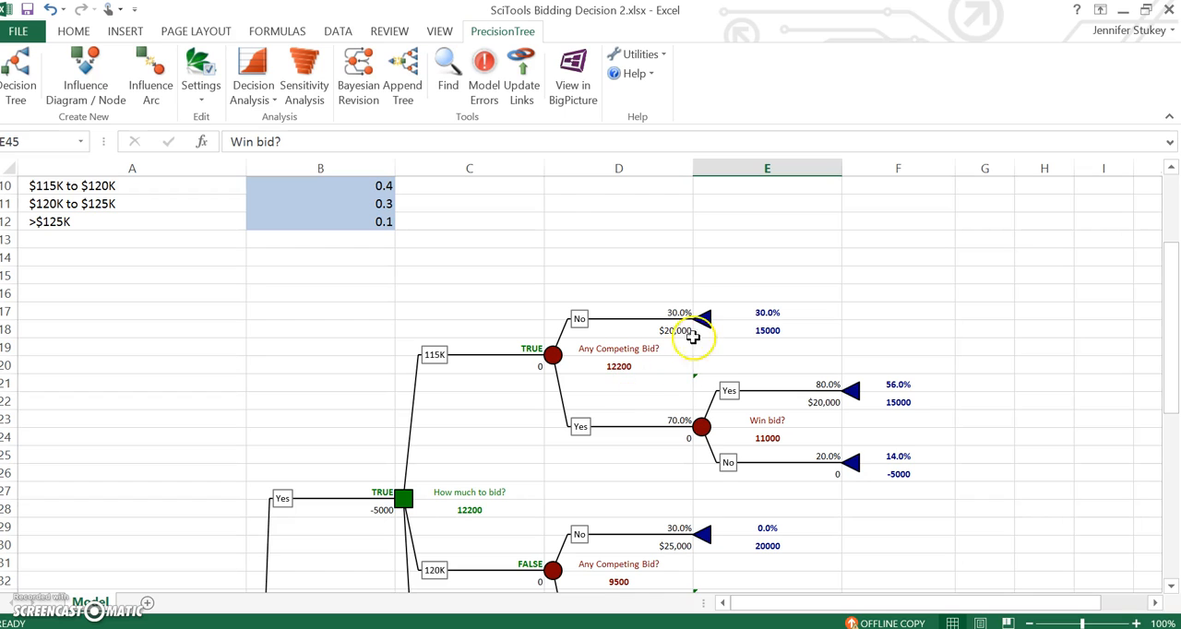